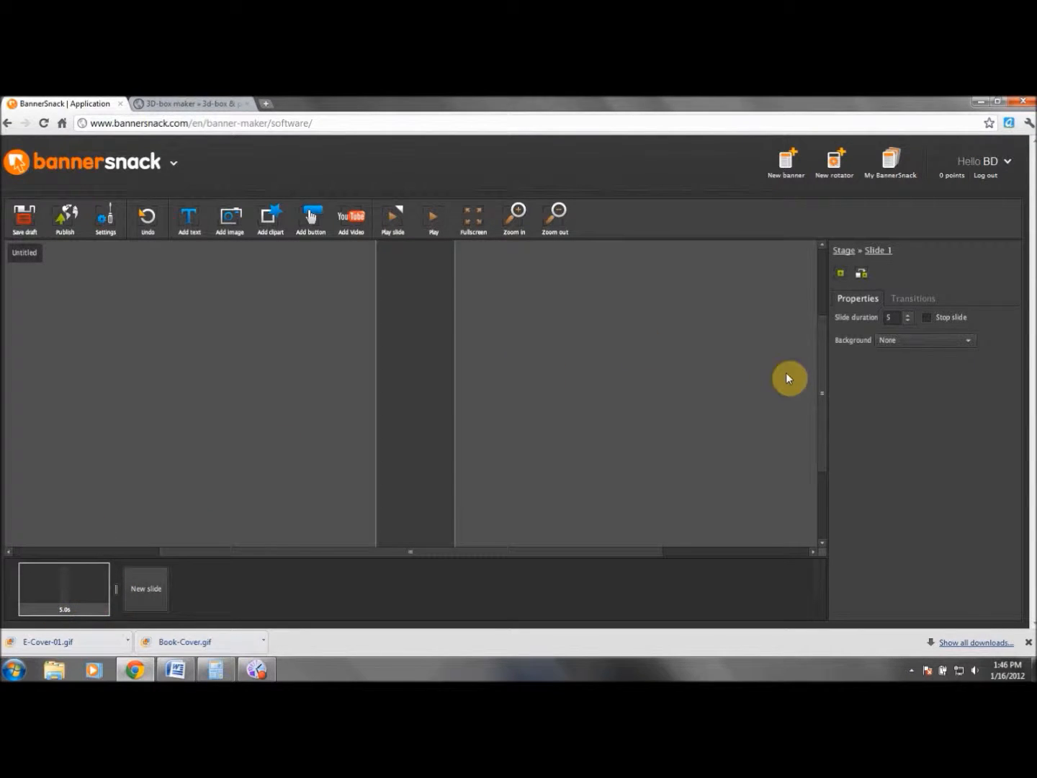
Give the slide a solid grey colour background
{"action": "left_click", "coordinate": [976, 341]}
{"action": "left_click", "coordinate": [936, 355]}
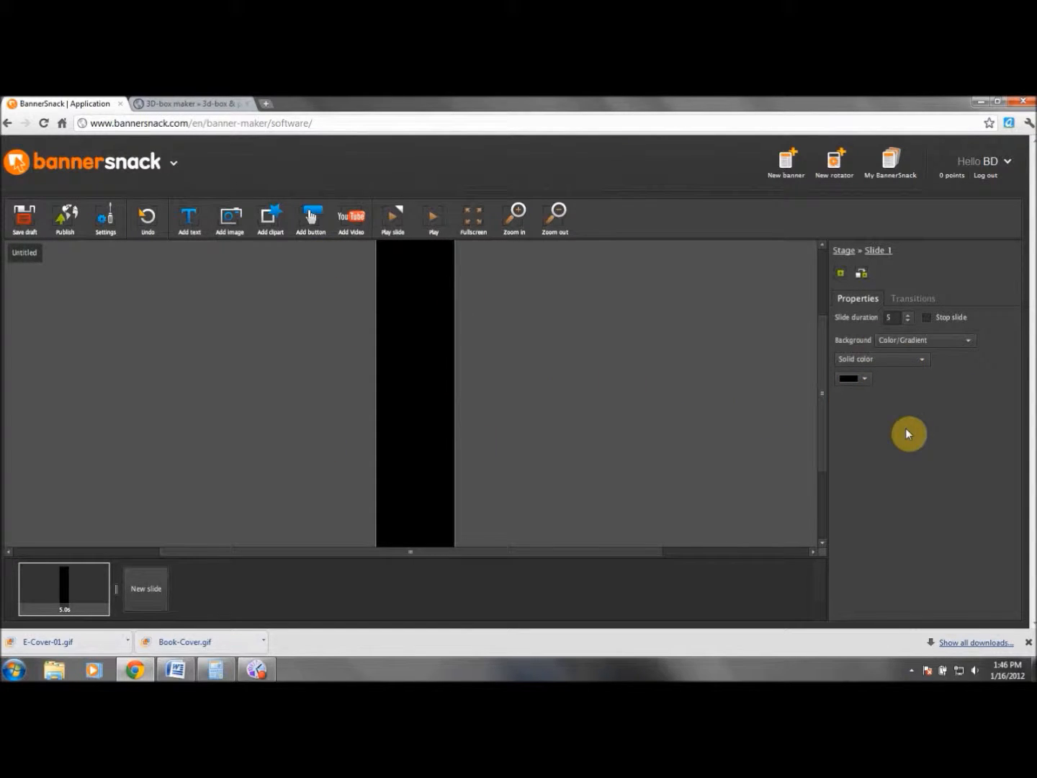
{"action": "left_click", "coordinate": [865, 378]}
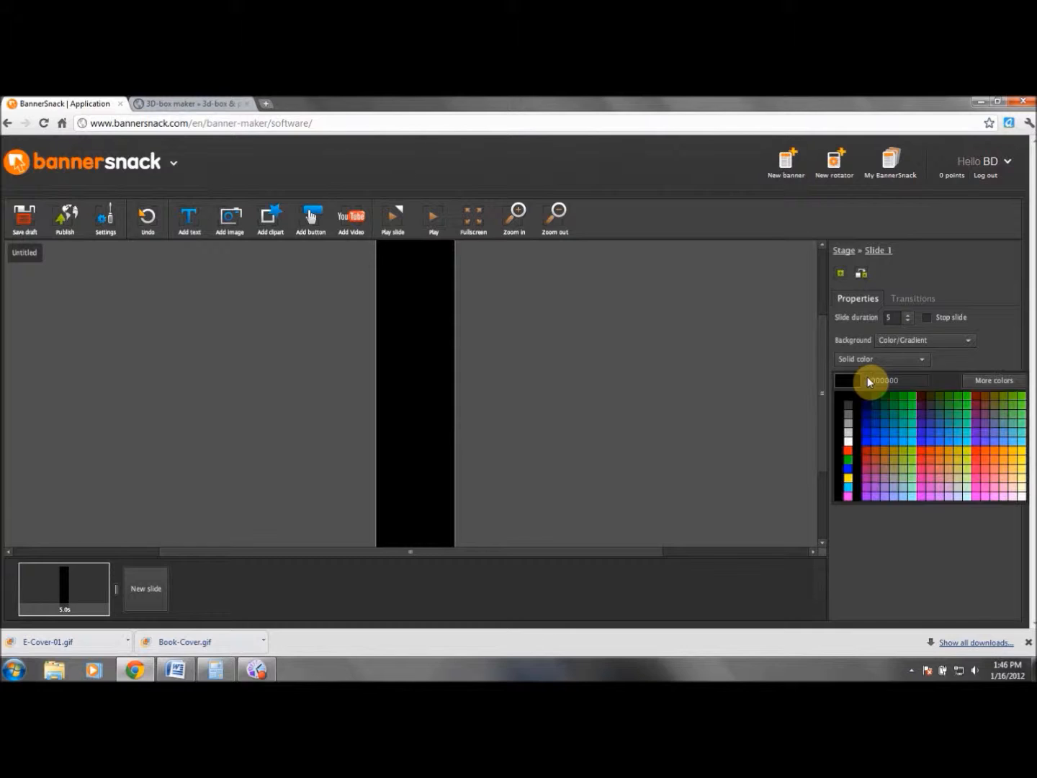
{"action": "left_click", "coordinate": [848, 431]}
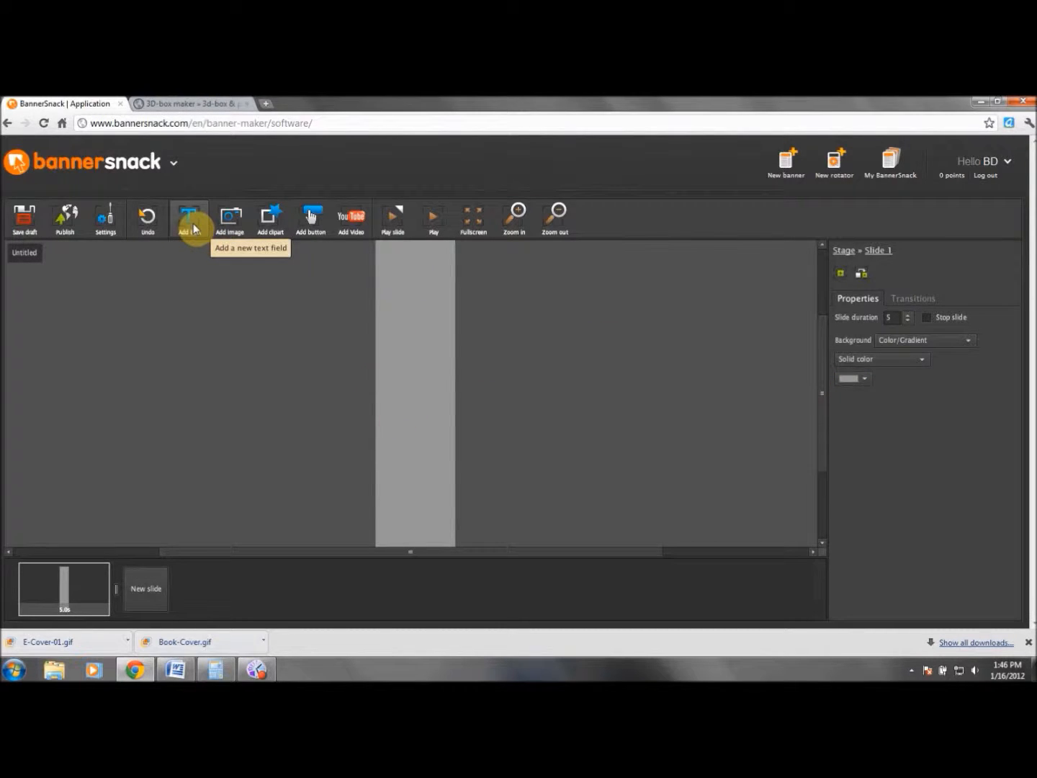
Add the cartoon man image as an object and place it on the grey strip at about X 15, Y 227
{"action": "left_click", "coordinate": [235, 229]}
{"action": "left_click", "coordinate": [428, 340]}
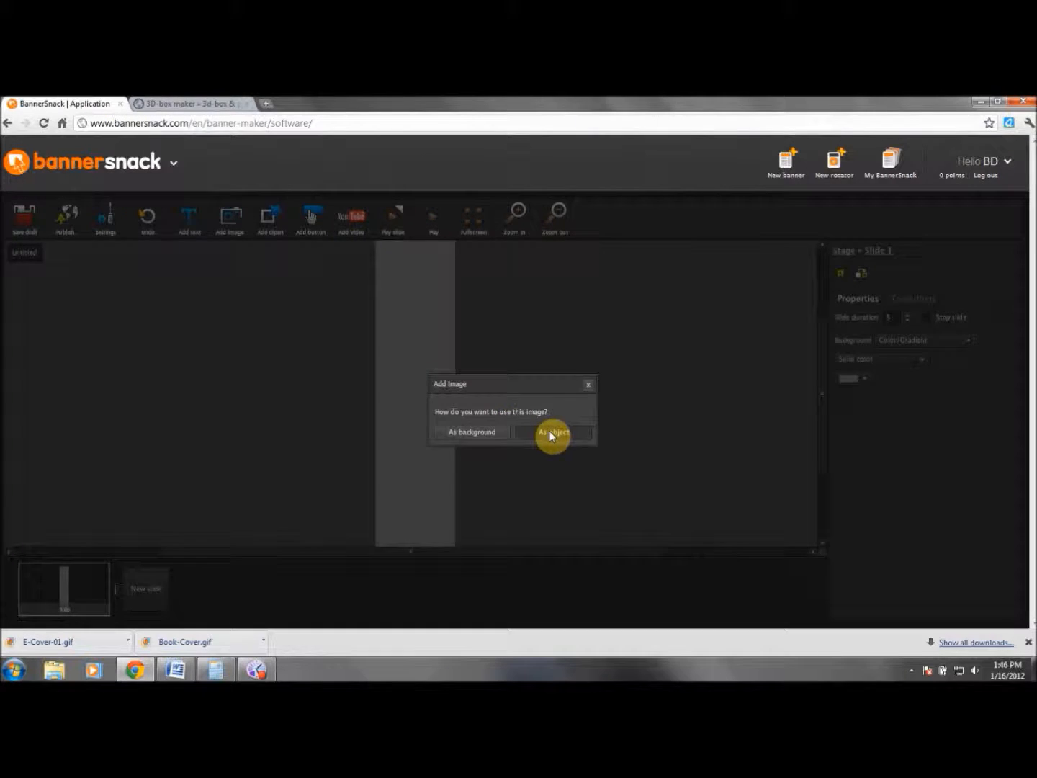
{"action": "left_click", "coordinate": [552, 432]}
{"action": "left_click_drag", "start_coordinate": [417, 400], "coordinate": [414, 372]}
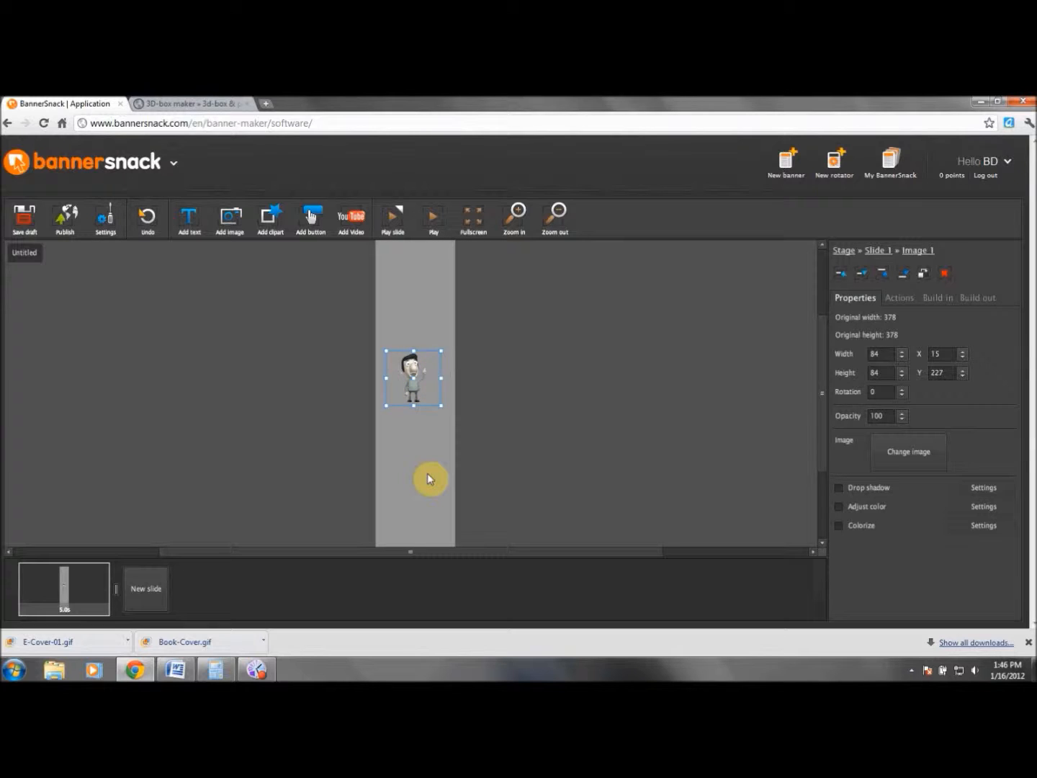
{"action": "left_click", "coordinate": [905, 301]}
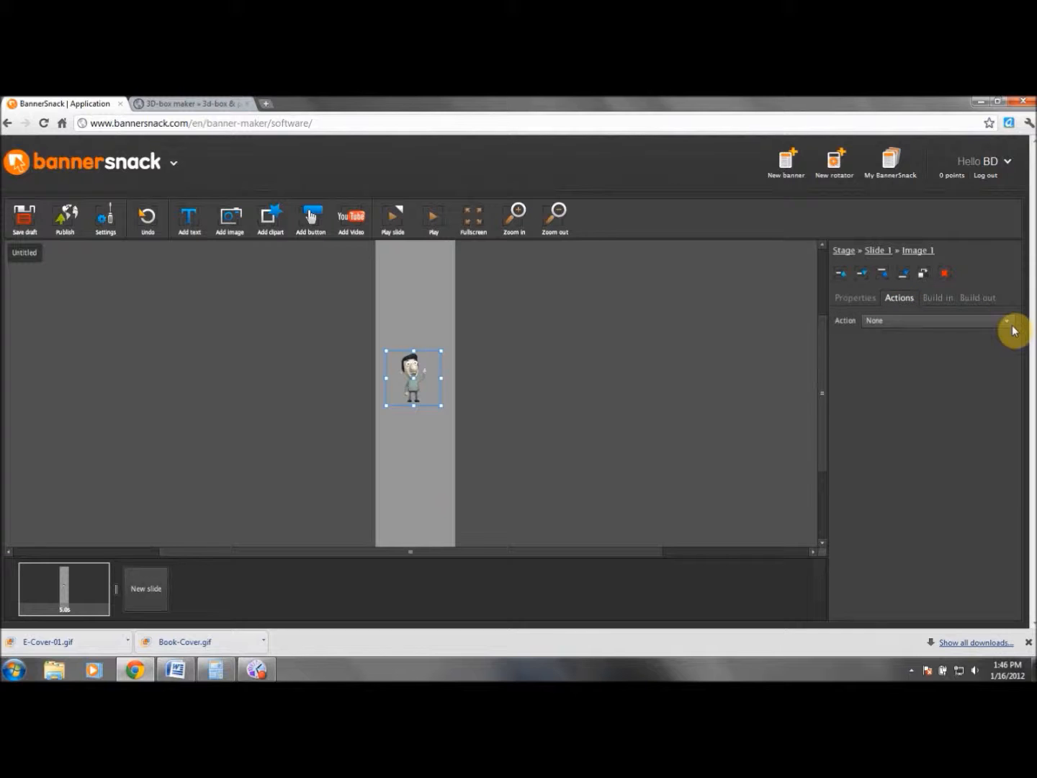
{"action": "left_click", "coordinate": [943, 299]}
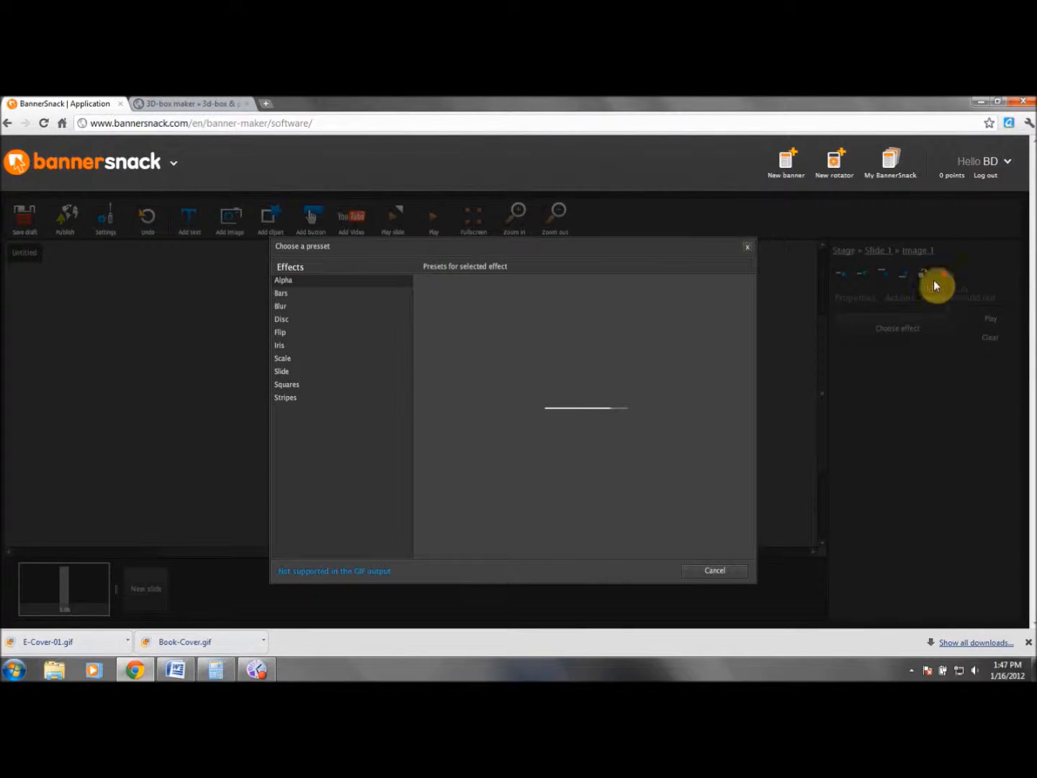
{"action": "left_click", "coordinate": [744, 245]}
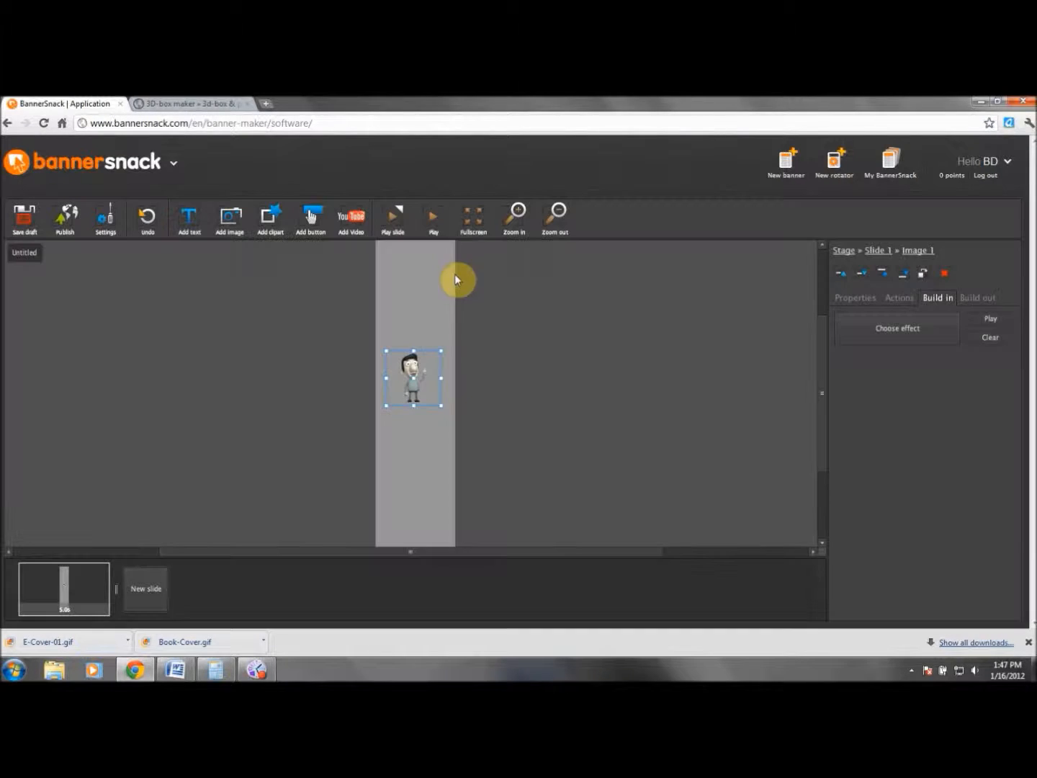
{"action": "left_click", "coordinate": [402, 289]}
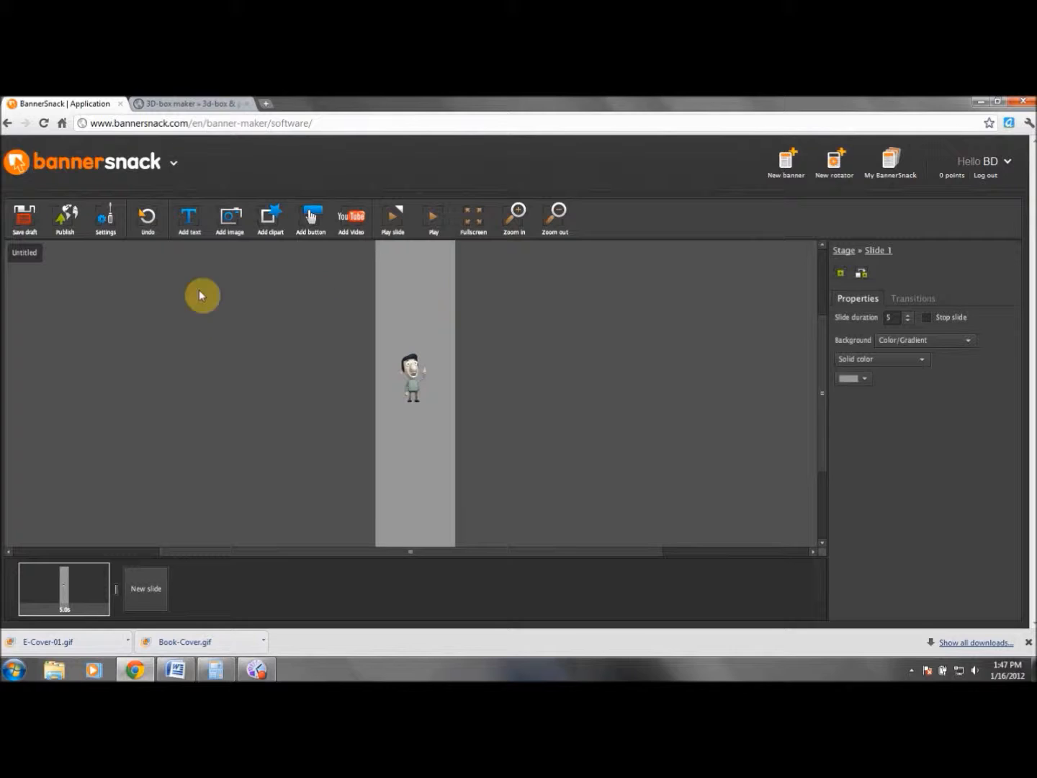
Publish the banner under the name E-Cover_Side
{"action": "left_click", "coordinate": [65, 226]}
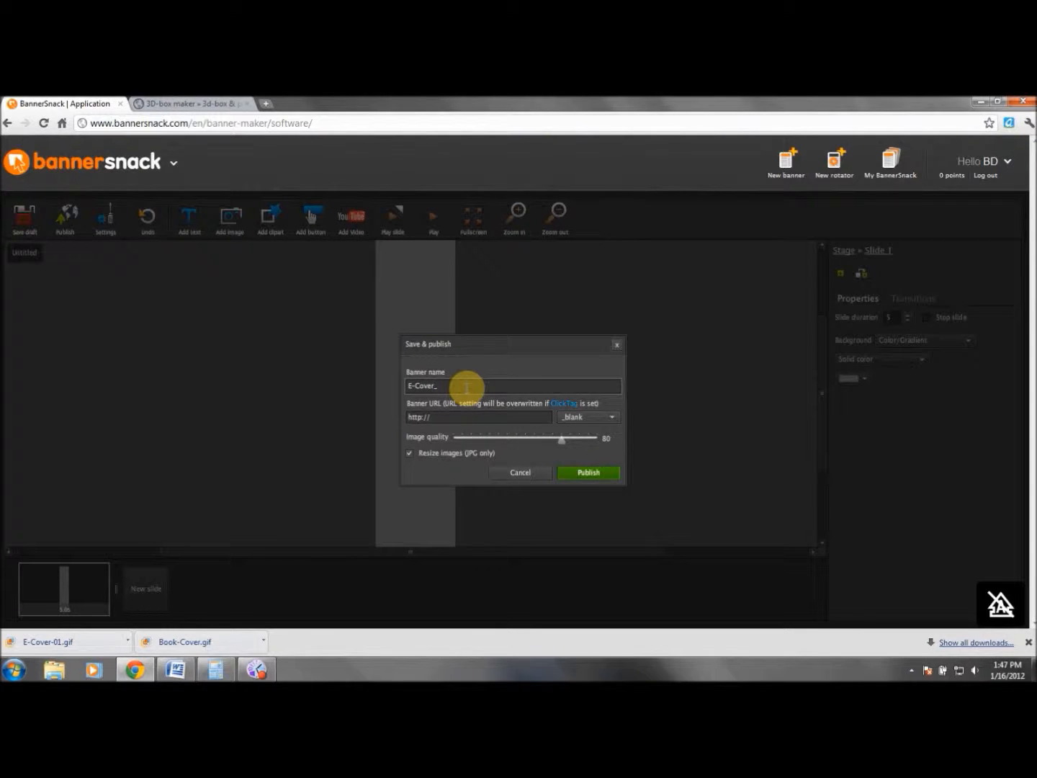
{"action": "type", "text": "E-Cover_Side"}
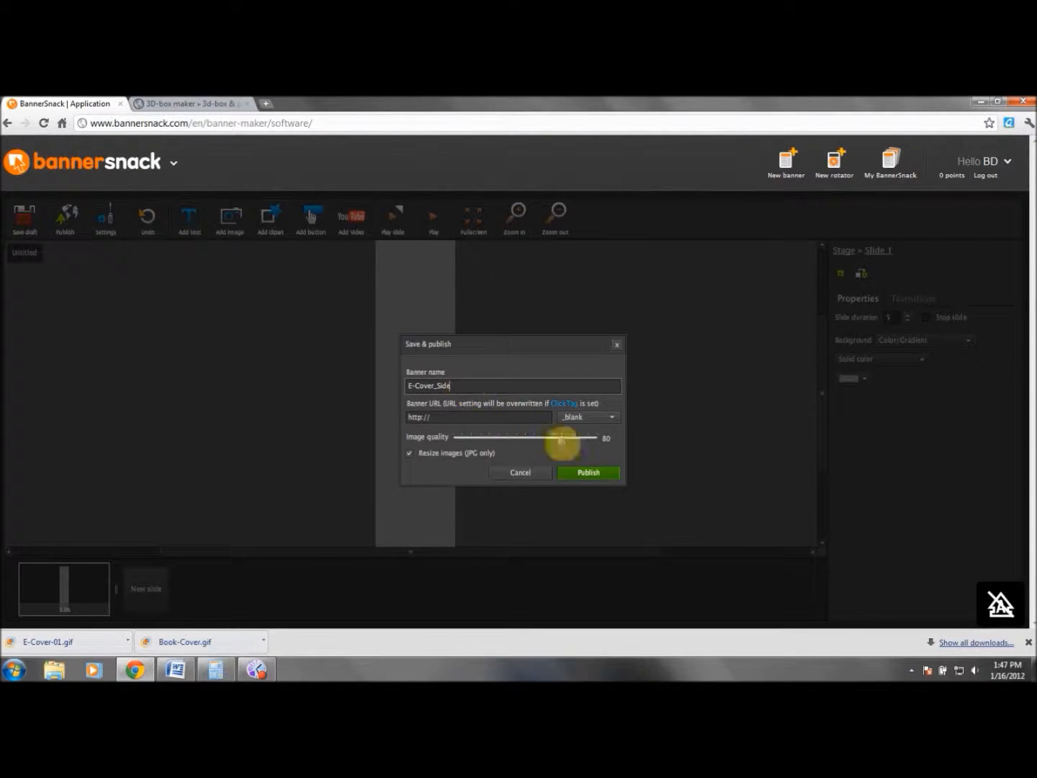
{"action": "left_click", "coordinate": [585, 472]}
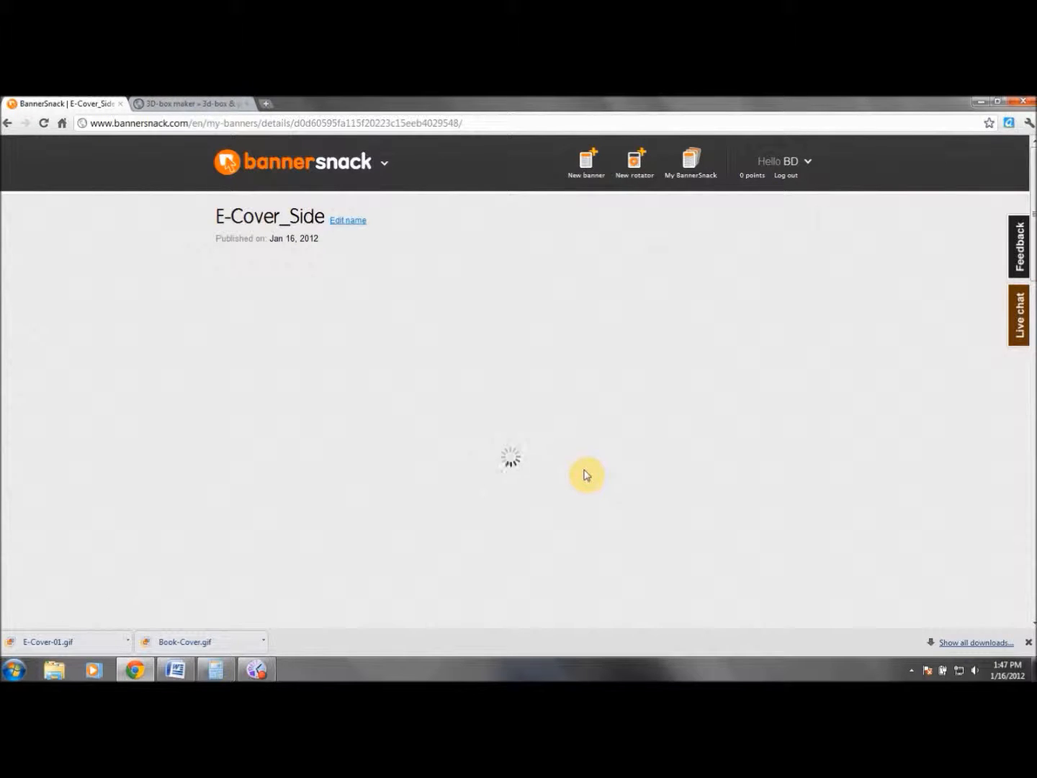
Look at the finished e-book cover examples in the Business Plan document in Word and return to Chrome
{"action": "left_click", "coordinate": [180, 671]}
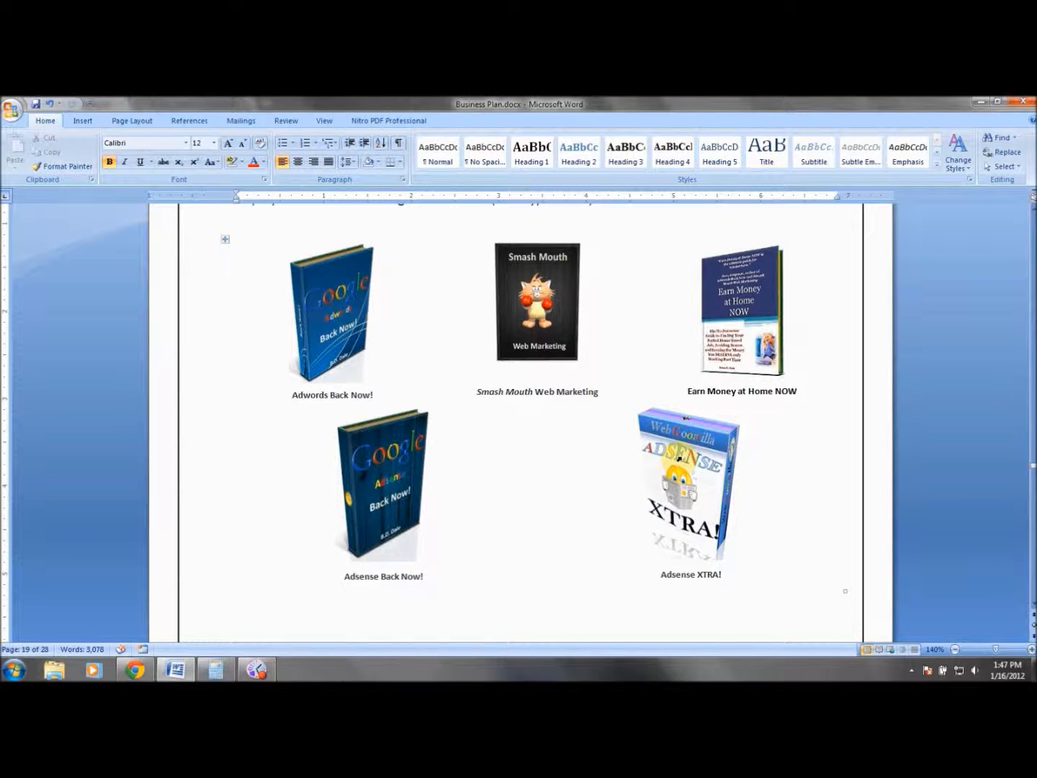
{"action": "left_click", "coordinate": [133, 670]}
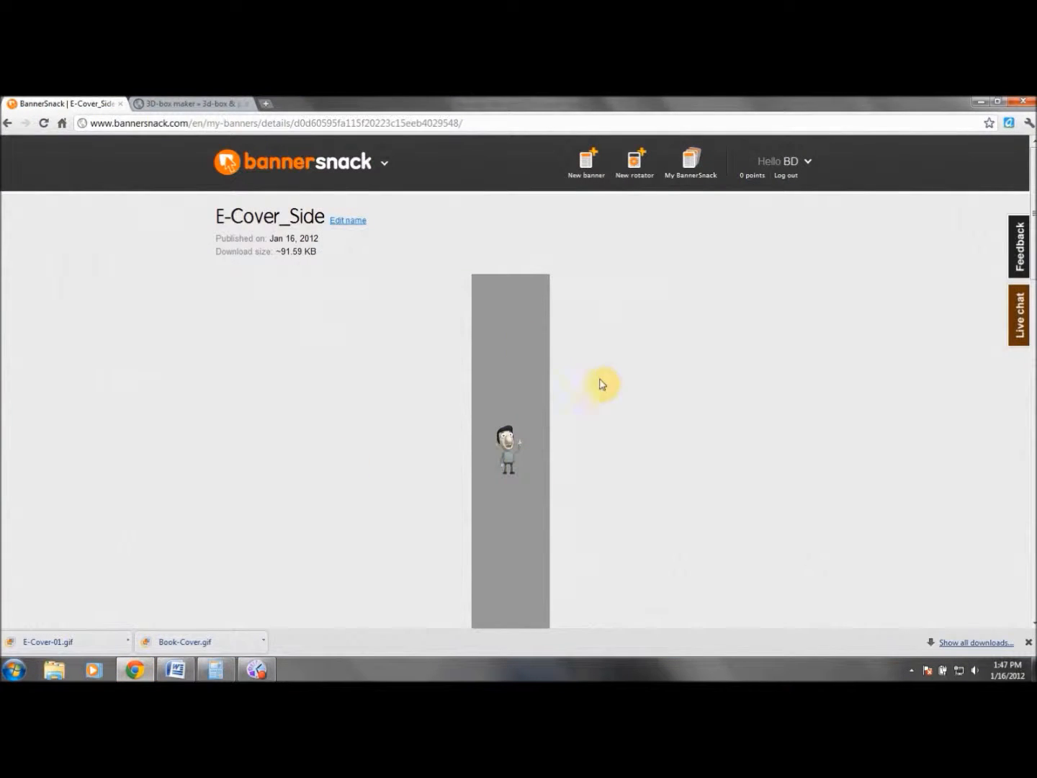
Download the published E-Cover_Side banner as a GIF
{"action": "left_click_drag", "start_coordinate": [1032, 190], "coordinate": [1019, 283]}
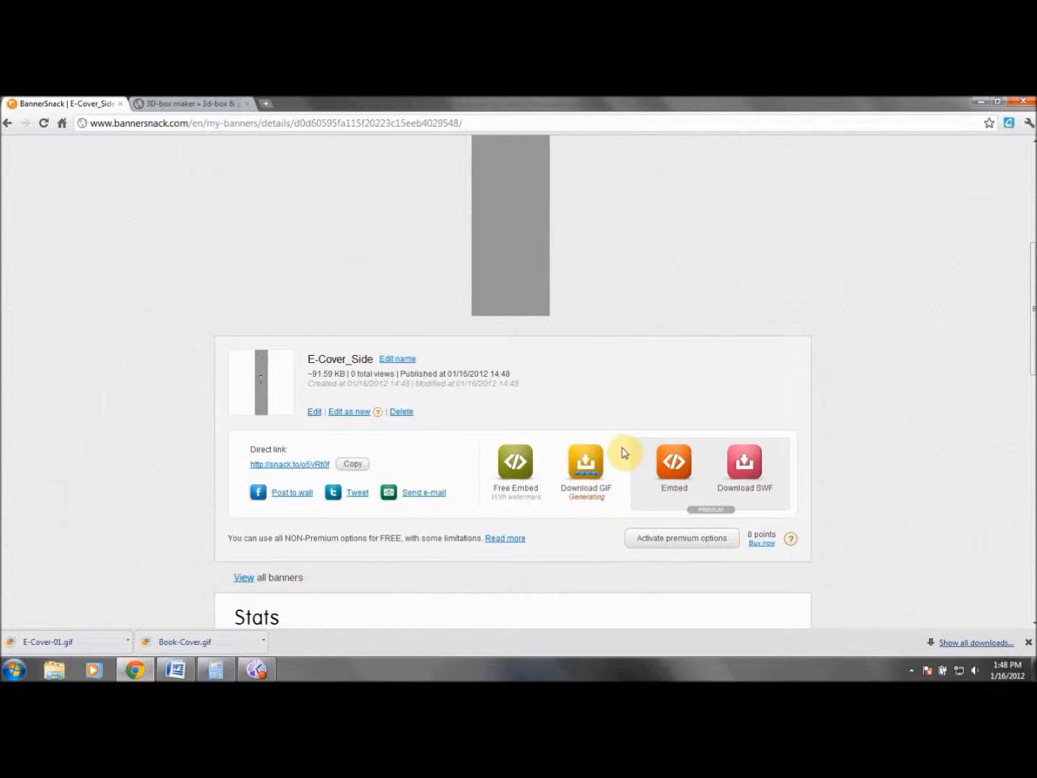
{"action": "left_click", "coordinate": [585, 461]}
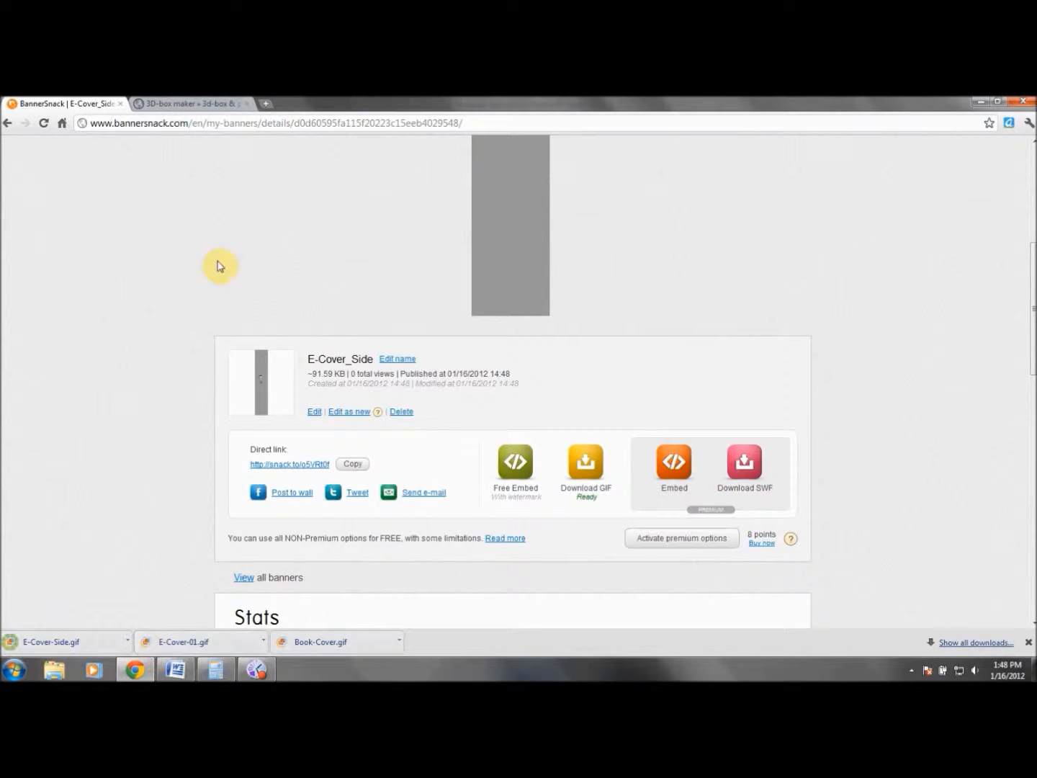
On the 3d-pack.com page, browse for the cover file and open E-Cover-01.gif in Microsoft Office Picture Manager
{"action": "left_click", "coordinate": [195, 103]}
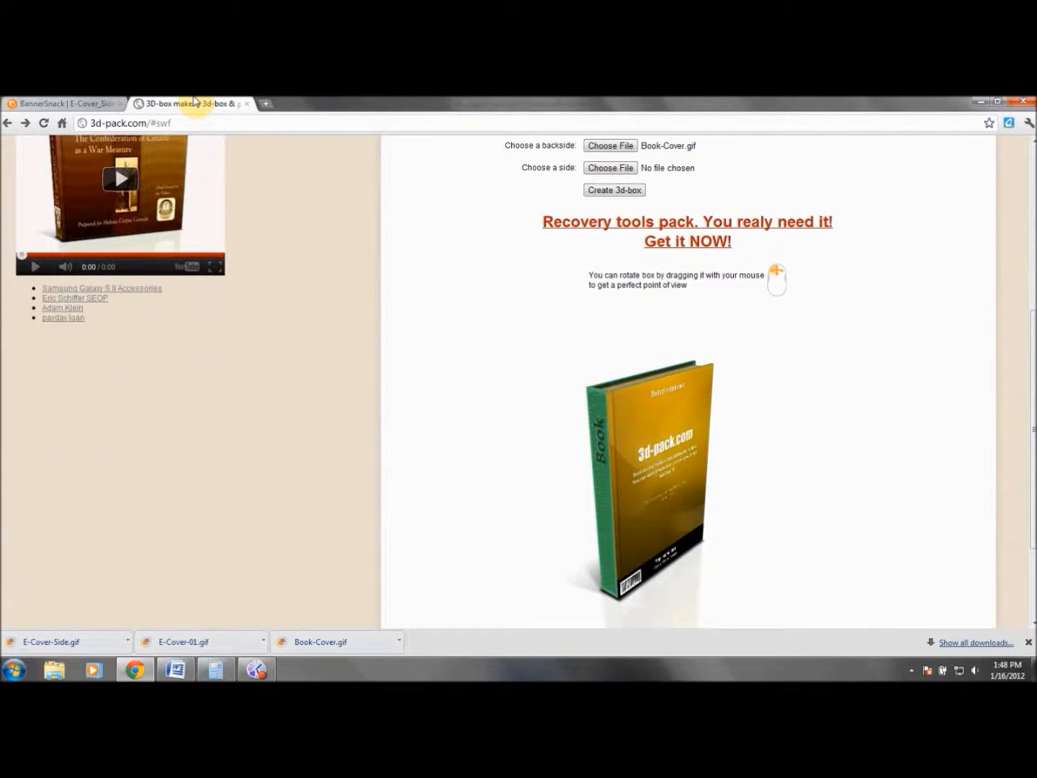
{"action": "left_click_drag", "start_coordinate": [90, 124], "coordinate": [152, 126]}
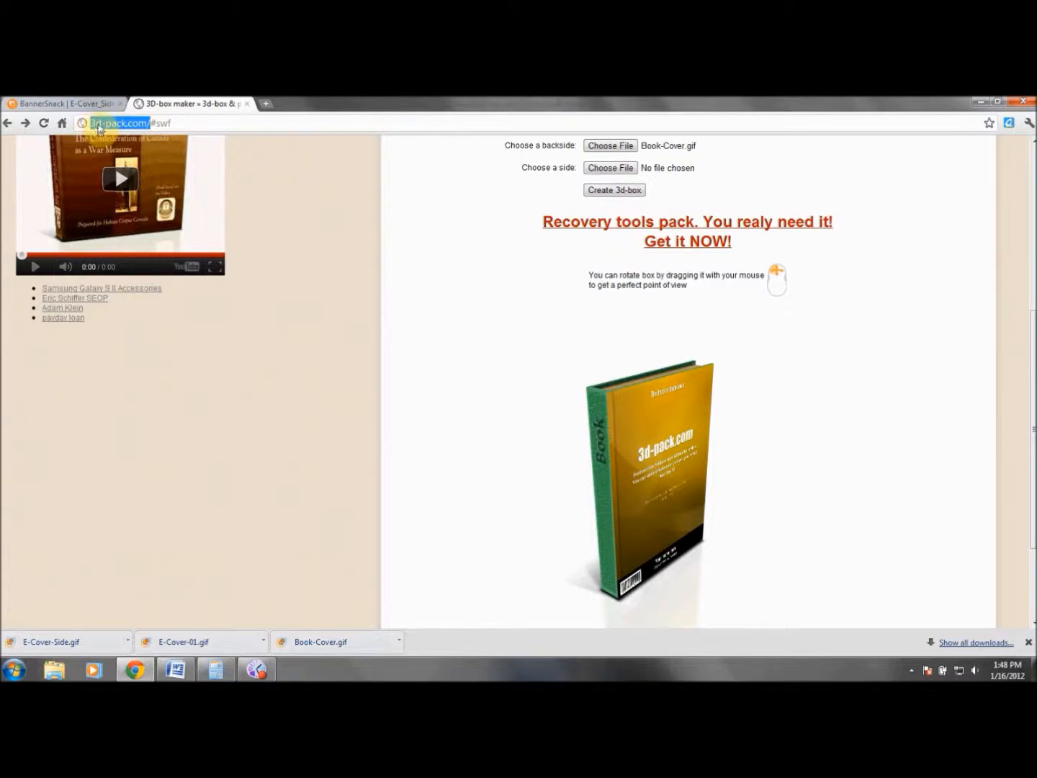
{"action": "left_click_drag", "start_coordinate": [1032, 334], "coordinate": [1033, 272]}
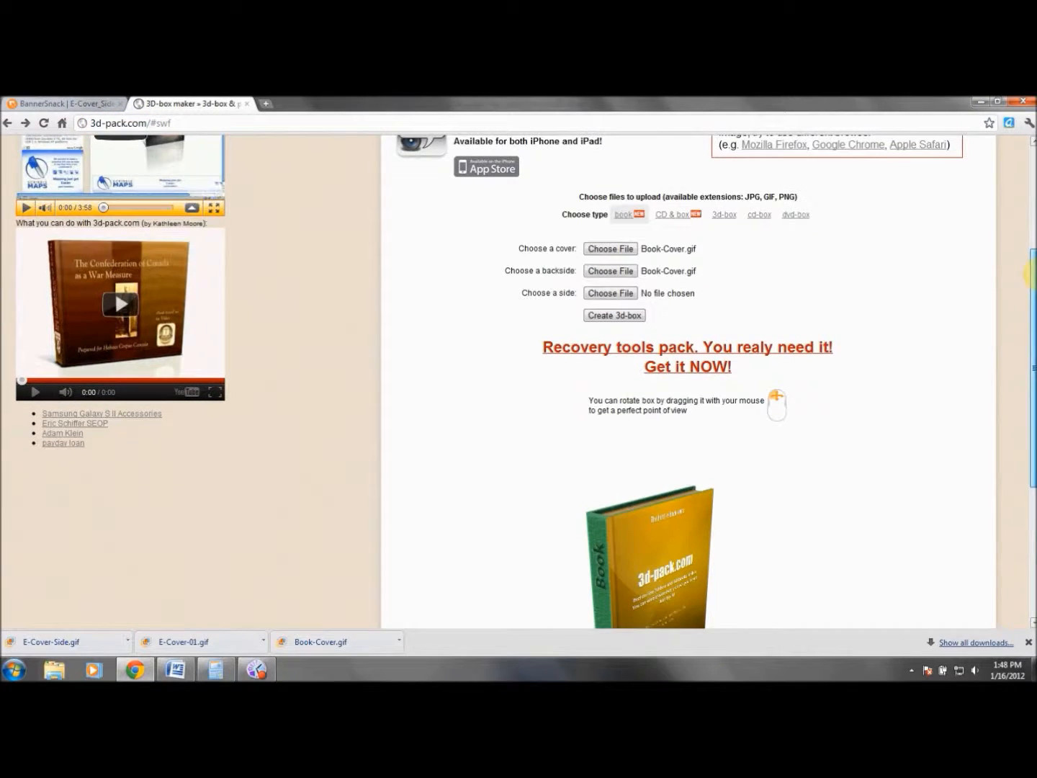
{"action": "left_click", "coordinate": [617, 250]}
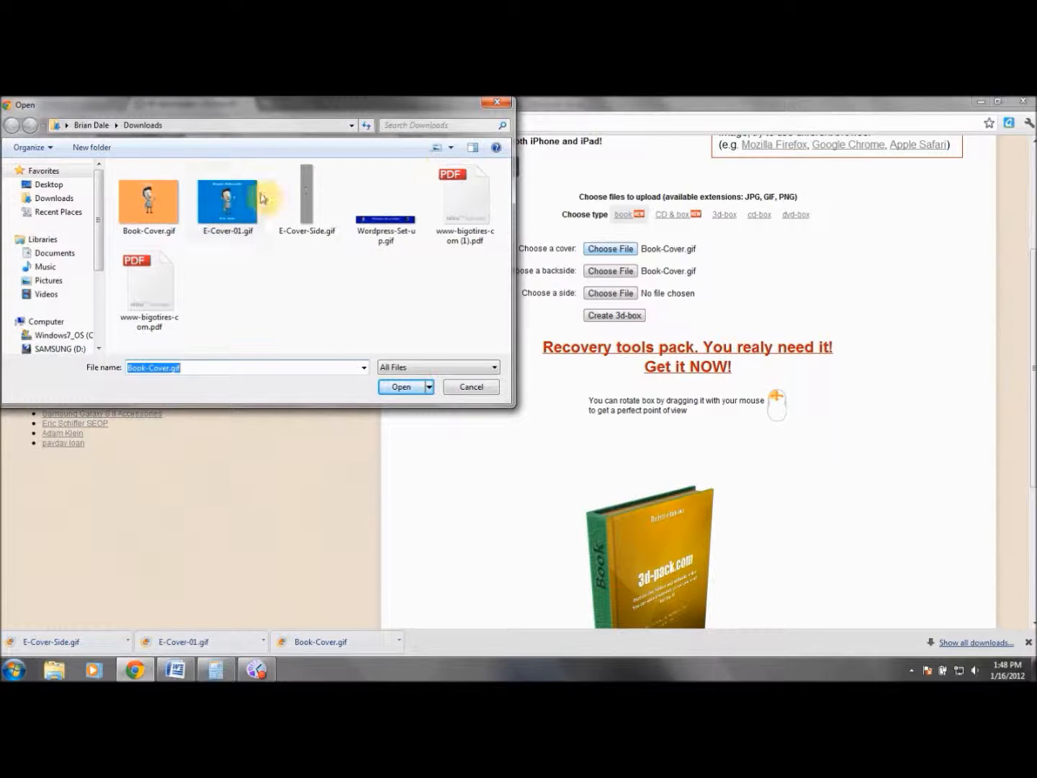
{"action": "right_click", "coordinate": [230, 204]}
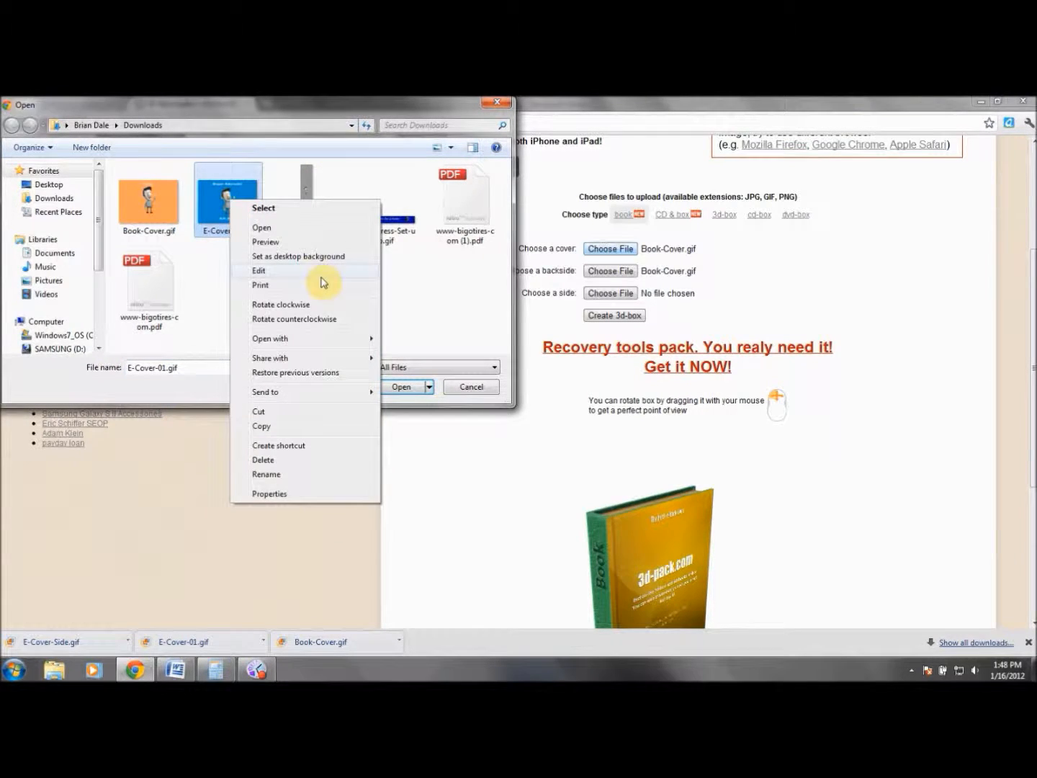
{"action": "mouse_move", "coordinate": [355, 340]}
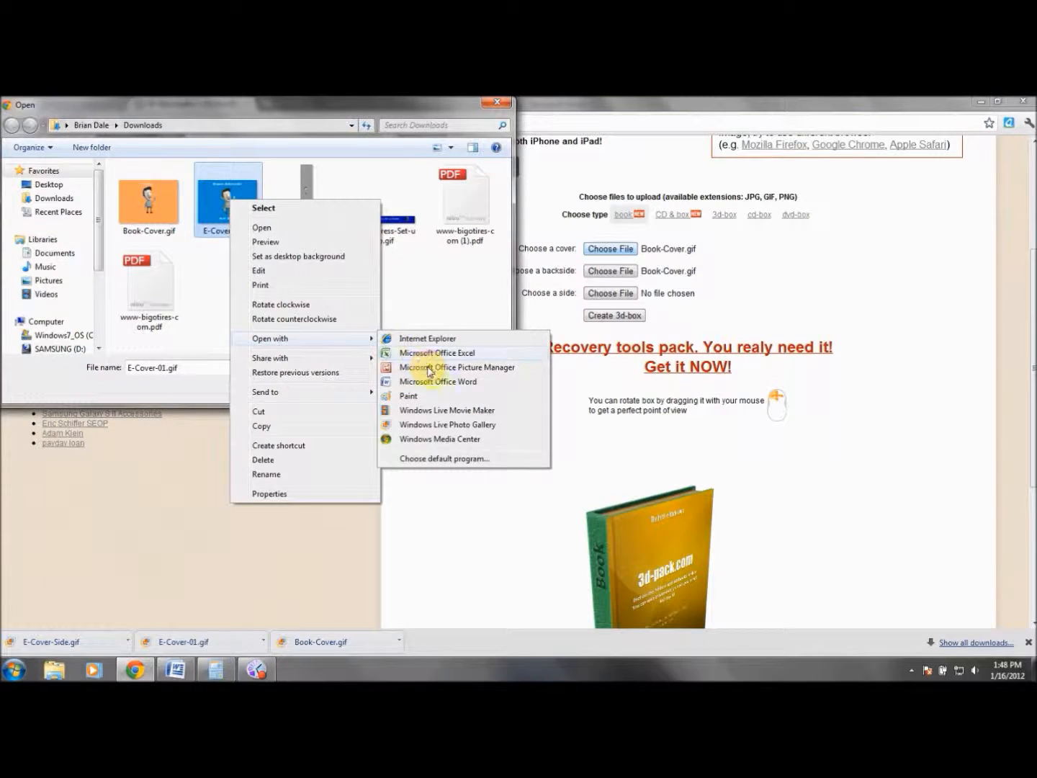
{"action": "left_click", "coordinate": [430, 368]}
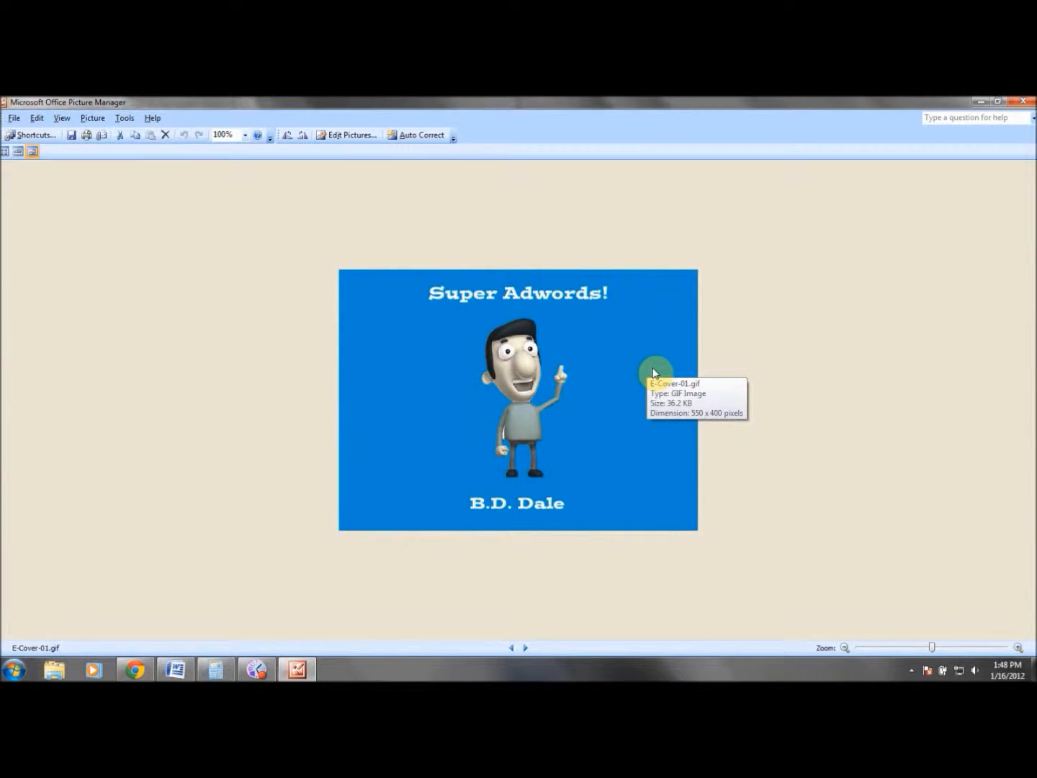
Crop E-Cover-01.gif by about 53 pixels on its left side and 47 pixels on its right side, and save it
{"action": "left_click", "coordinate": [352, 134]}
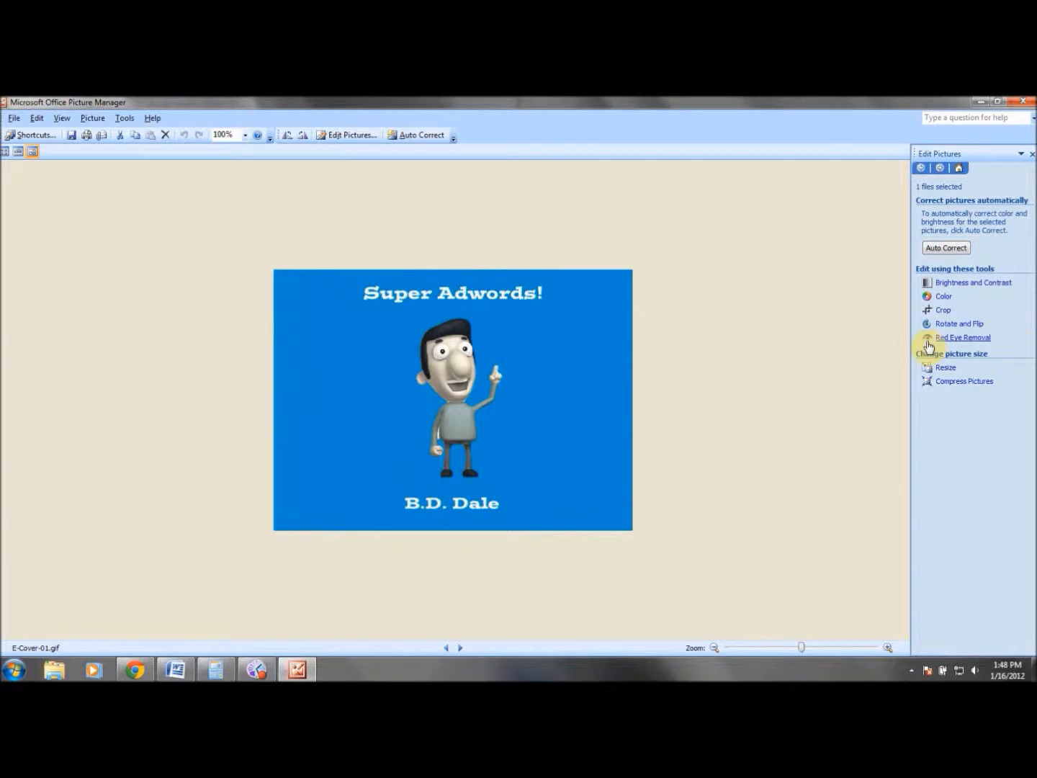
{"action": "left_click", "coordinate": [941, 310]}
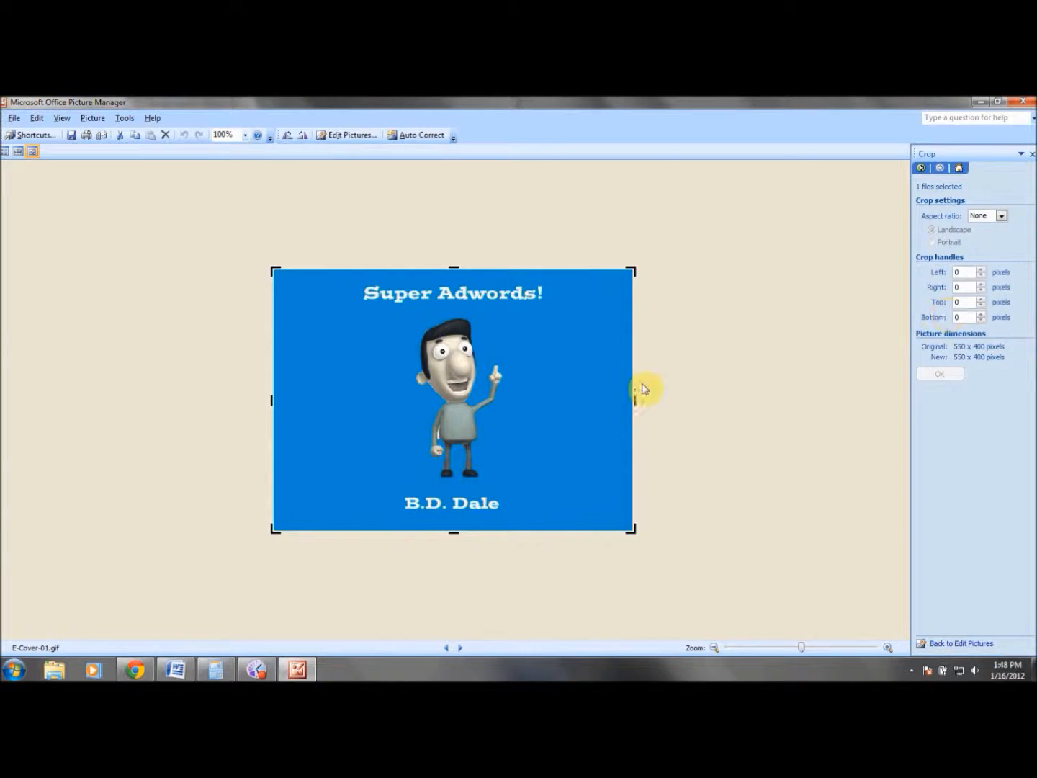
{"action": "left_click_drag", "start_coordinate": [638, 398], "coordinate": [606, 402]}
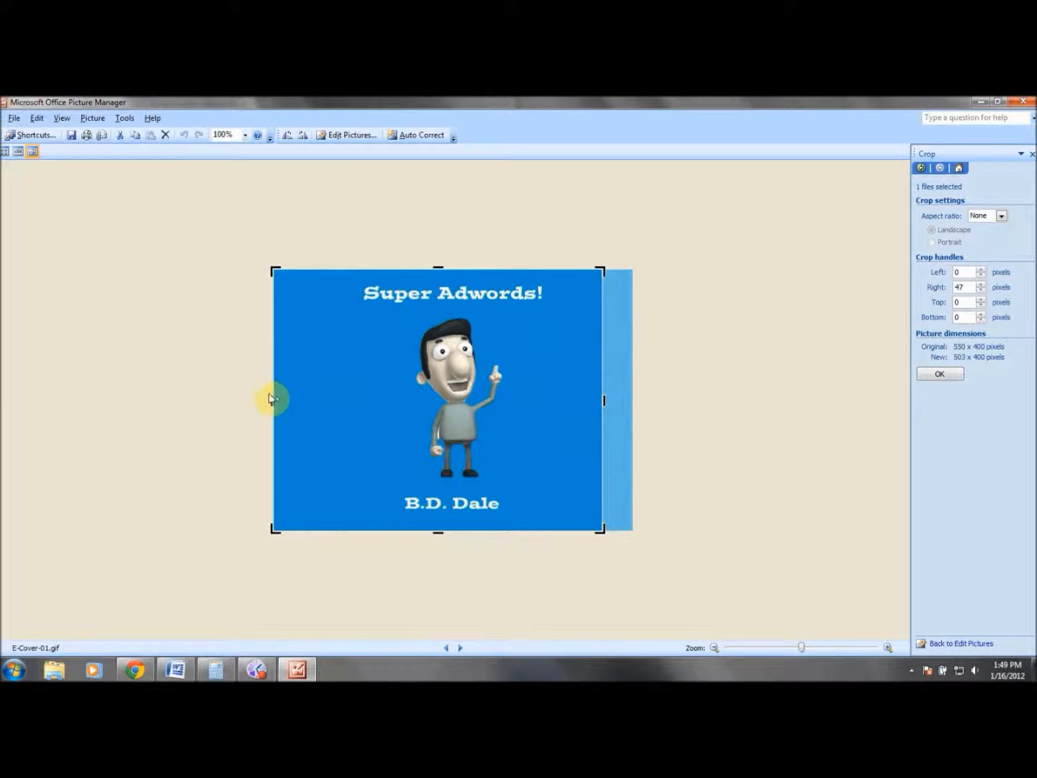
{"action": "left_click_drag", "start_coordinate": [271, 399], "coordinate": [306, 399]}
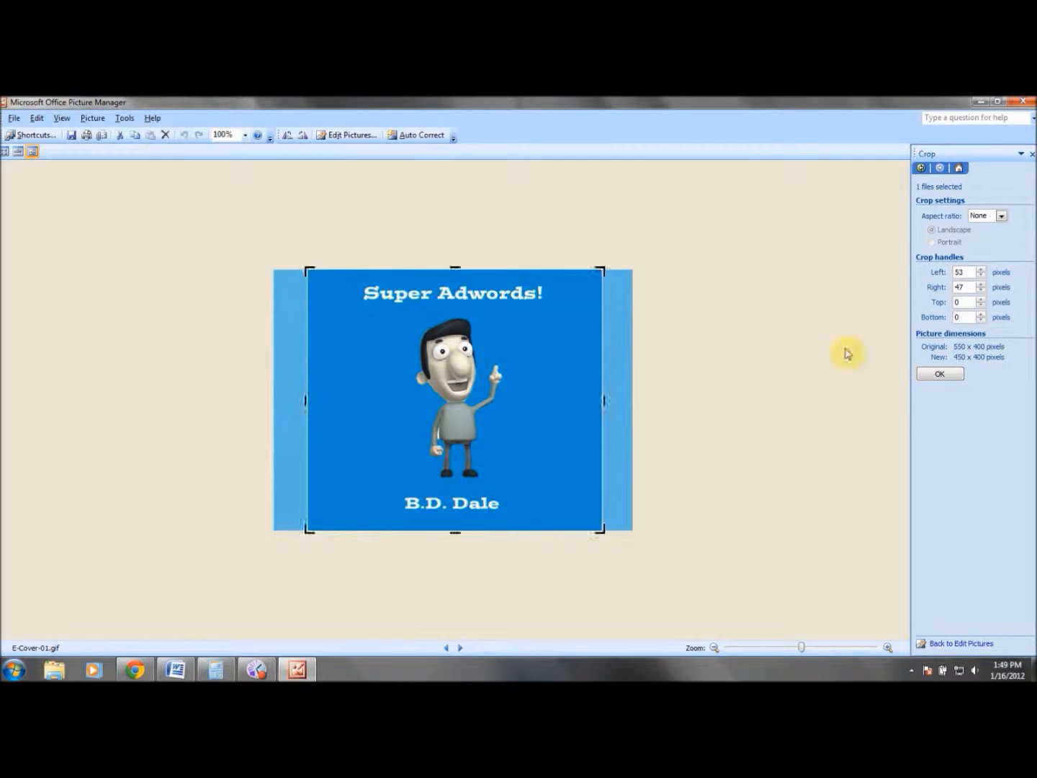
{"action": "left_click", "coordinate": [939, 374]}
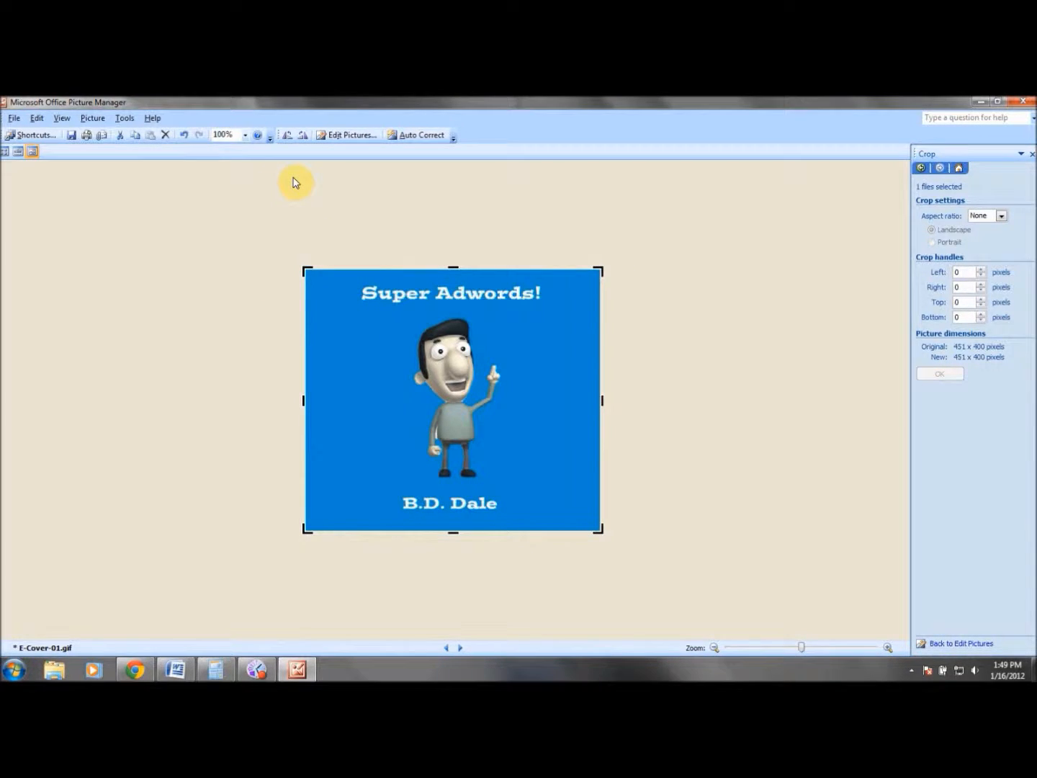
{"action": "left_click", "coordinate": [70, 135]}
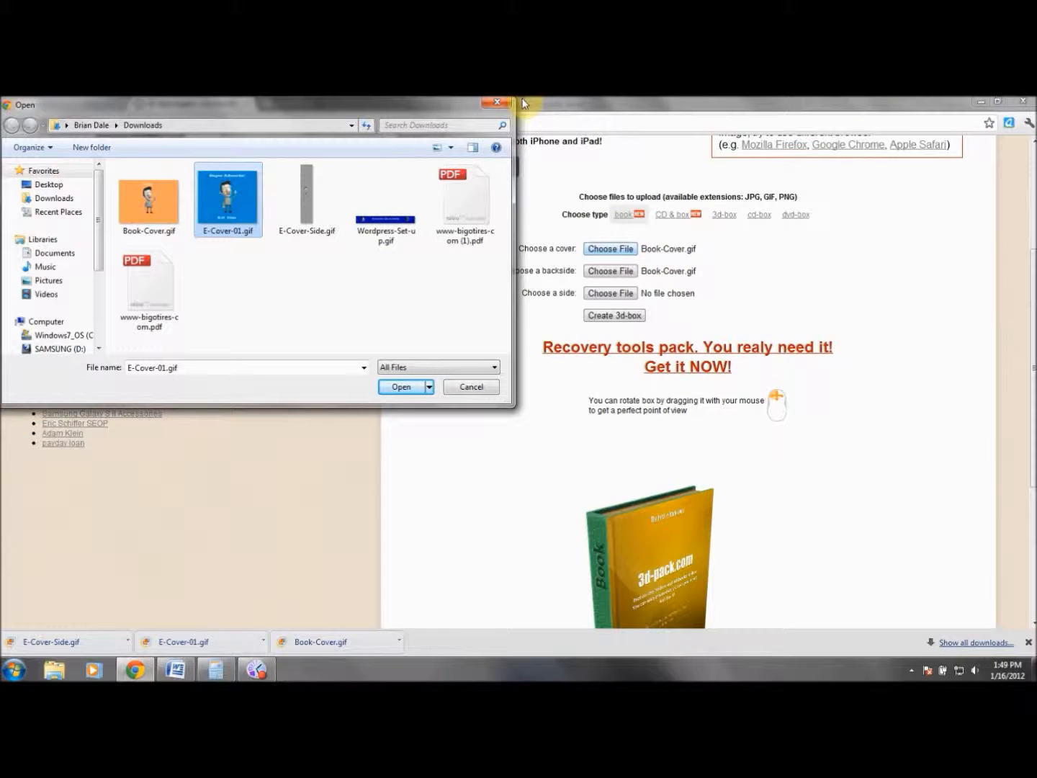
Choose E-Cover-01.gif as both the cover and backside images and E-Cover-Side.gif as the side image on 3d-pack.com
{"action": "left_click", "coordinate": [497, 102]}
{"action": "left_click", "coordinate": [609, 249]}
{"action": "double_click", "coordinate": [245, 204]}
{"action": "left_click", "coordinate": [608, 271]}
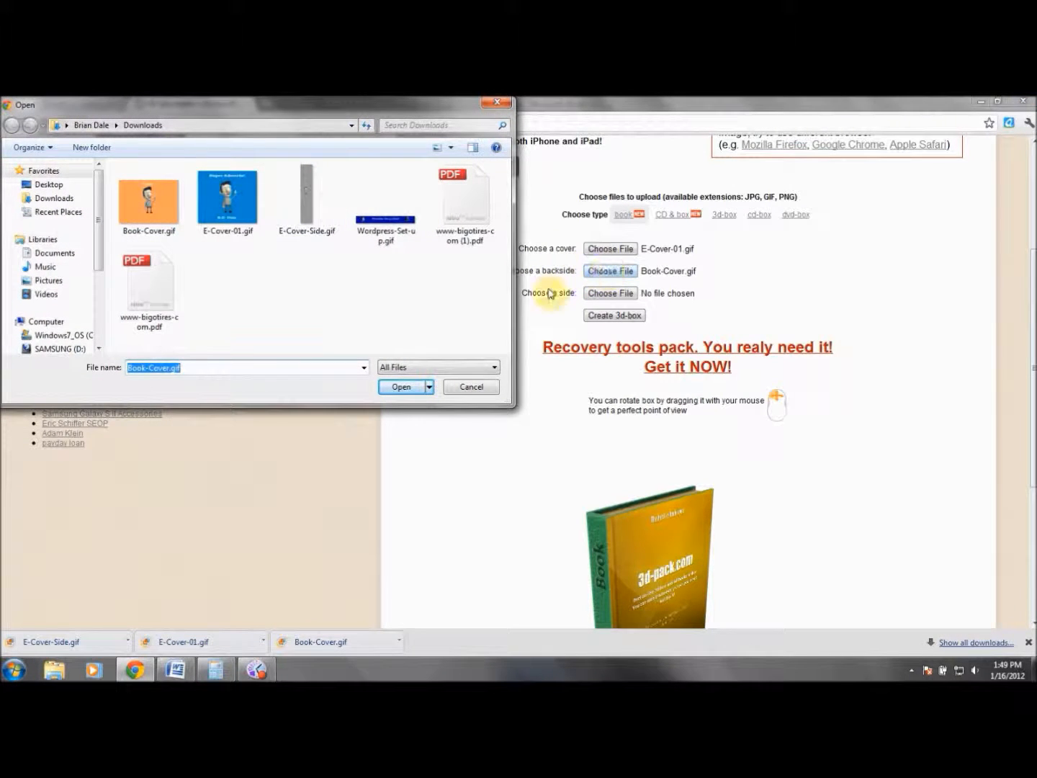
{"action": "left_click", "coordinate": [240, 204]}
{"action": "double_click", "coordinate": [241, 204]}
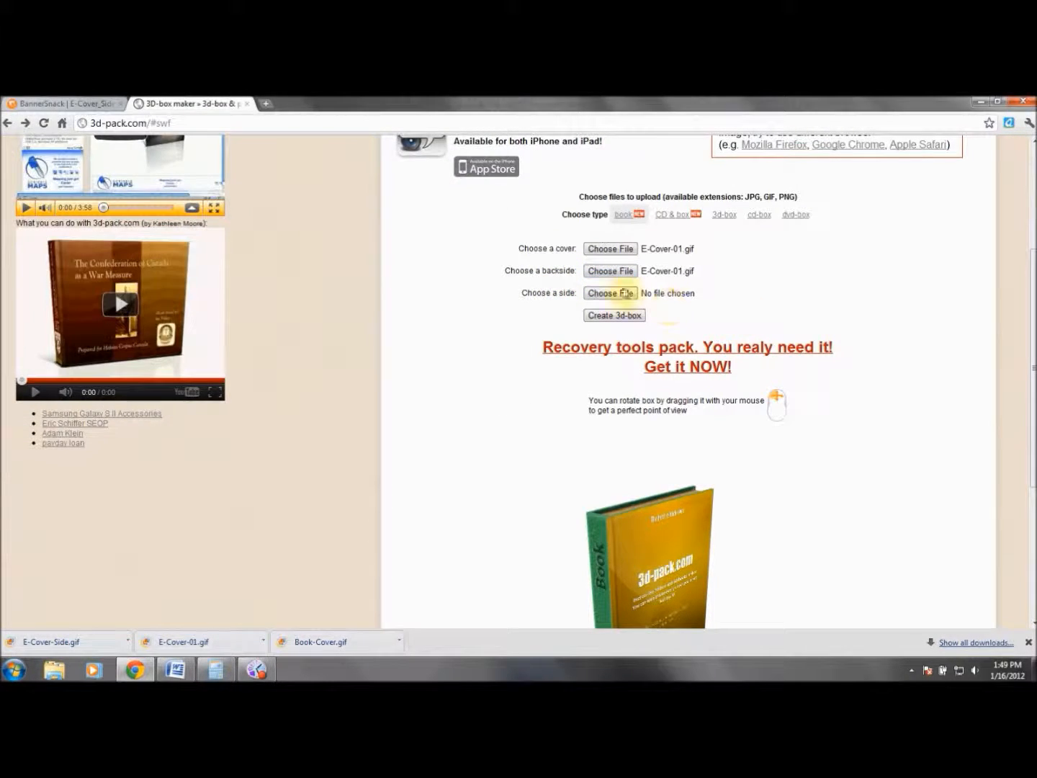
{"action": "left_click", "coordinate": [641, 294]}
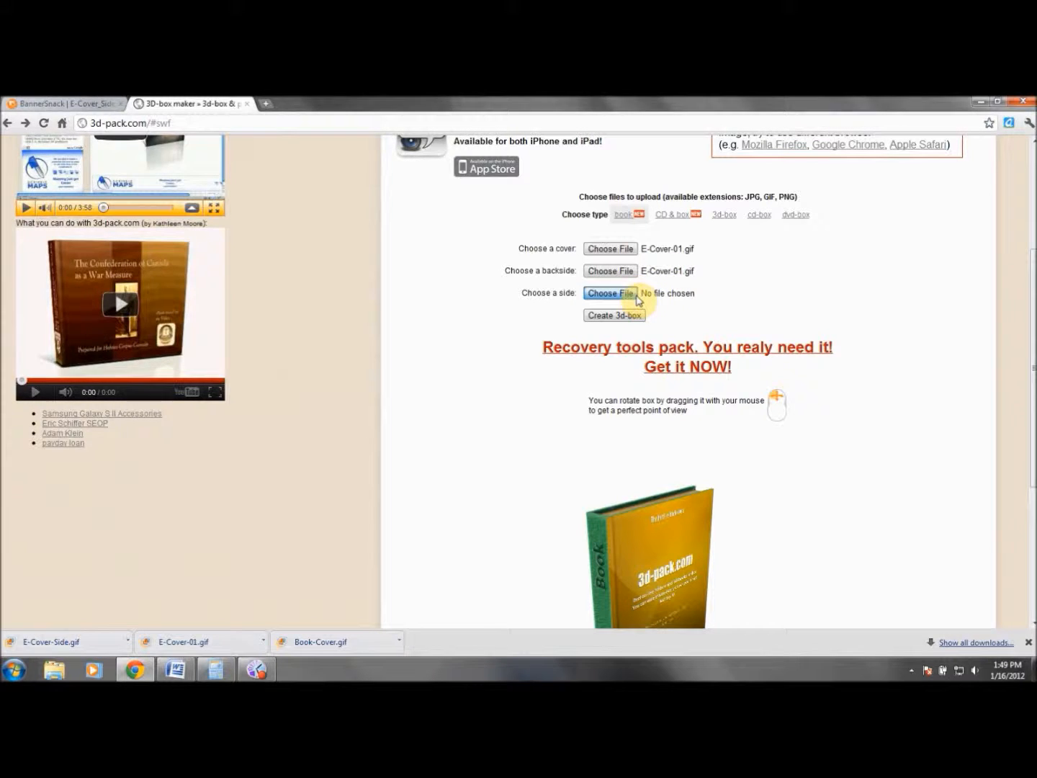
{"action": "double_click", "coordinate": [308, 194]}
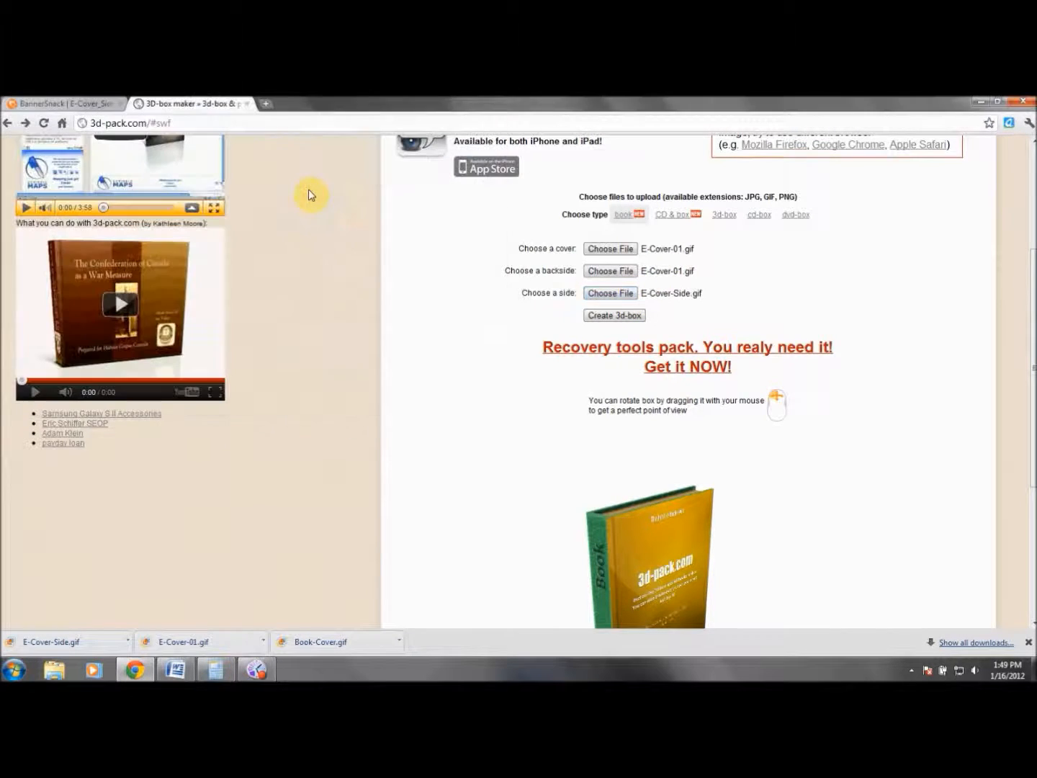
Try to create the 3D box from the chosen files and reselect book as the type
{"action": "left_click", "coordinate": [609, 317]}
{"action": "left_click", "coordinate": [630, 219]}
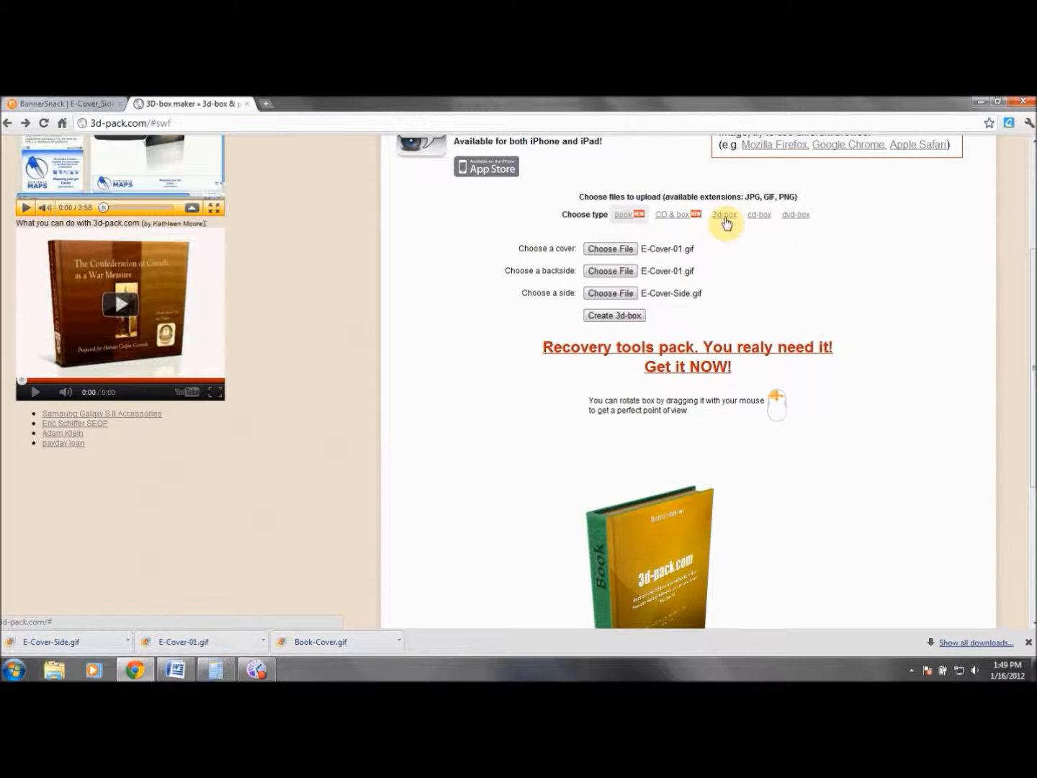
{"action": "left_click", "coordinate": [628, 217]}
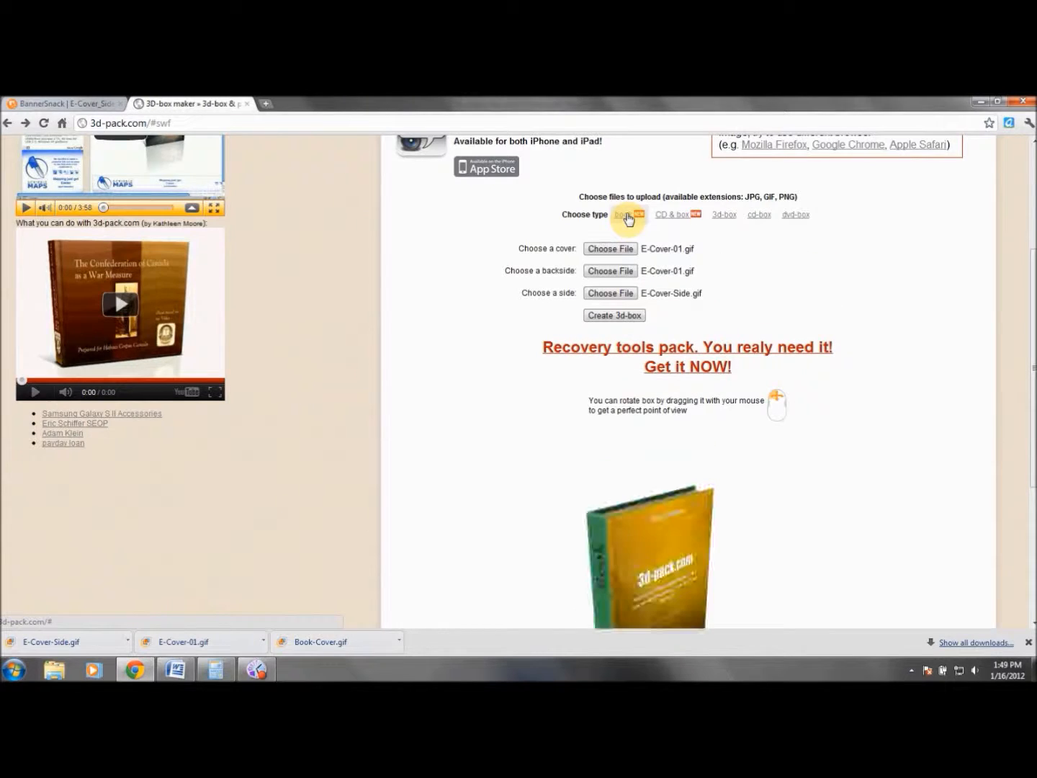
Create the 3D book from the chosen cover, backside and side files and rotate it slightly to show more of its front cover
{"action": "left_click", "coordinate": [633, 317]}
{"action": "scroll", "coordinate": [632, 319], "scroll_direction": "down", "scroll_amount": 3}
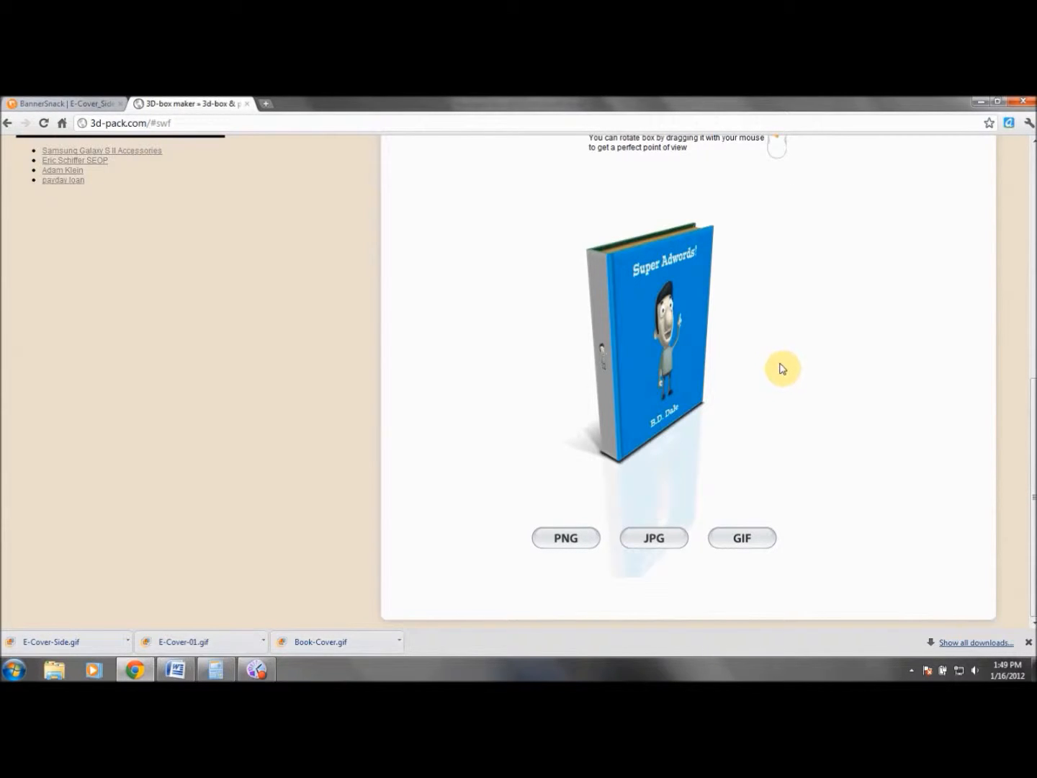
{"action": "left_click_drag", "start_coordinate": [1034, 464], "coordinate": [1030, 424]}
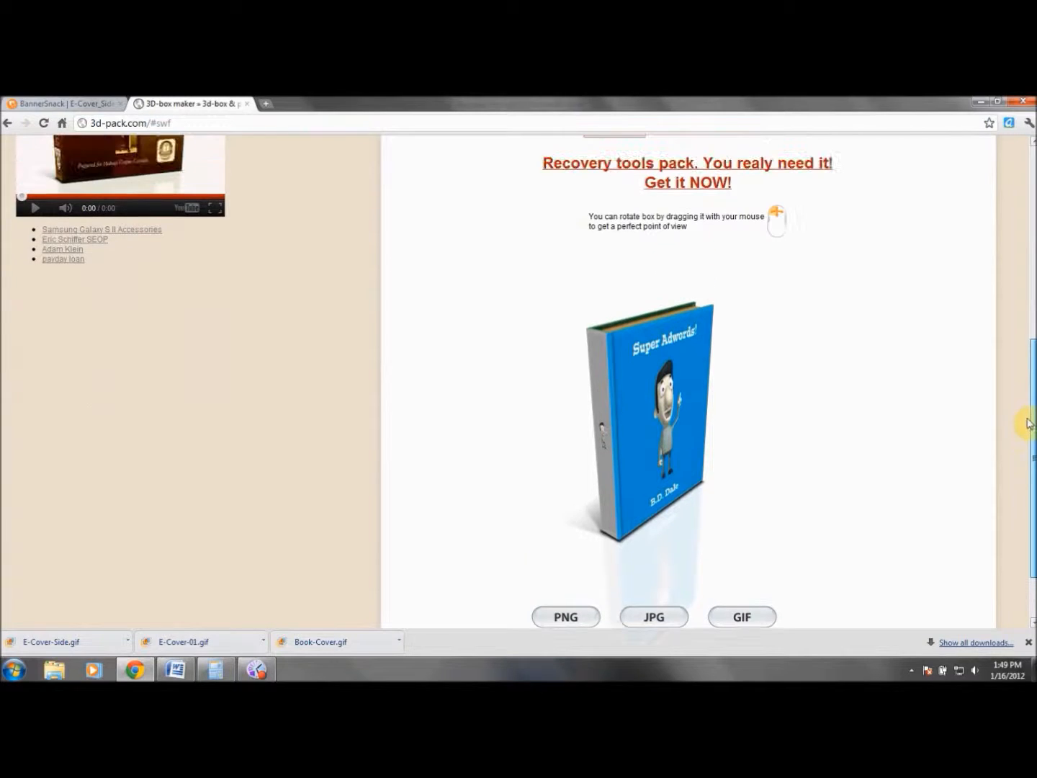
{"action": "left_click_drag", "start_coordinate": [706, 387], "coordinate": [667, 361]}
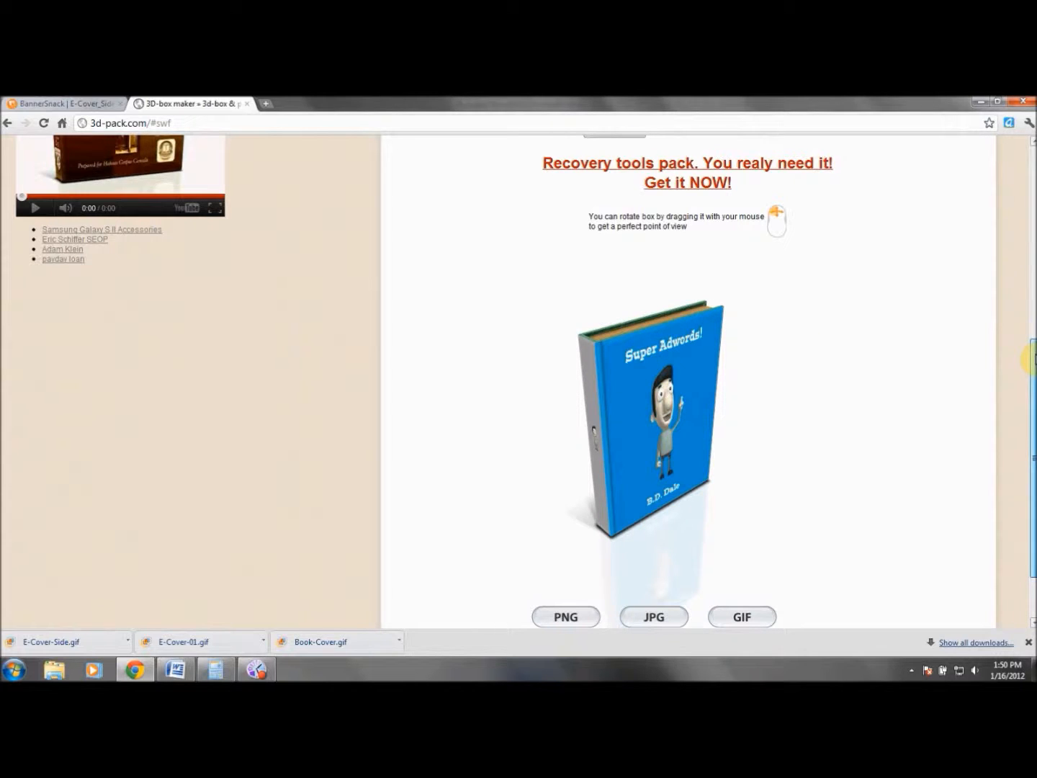
Export the rotated book as a JPG image and save it in Downloads as E-Cover_Left_Facing
{"action": "left_click_drag", "start_coordinate": [1032, 359], "coordinate": [1031, 245]}
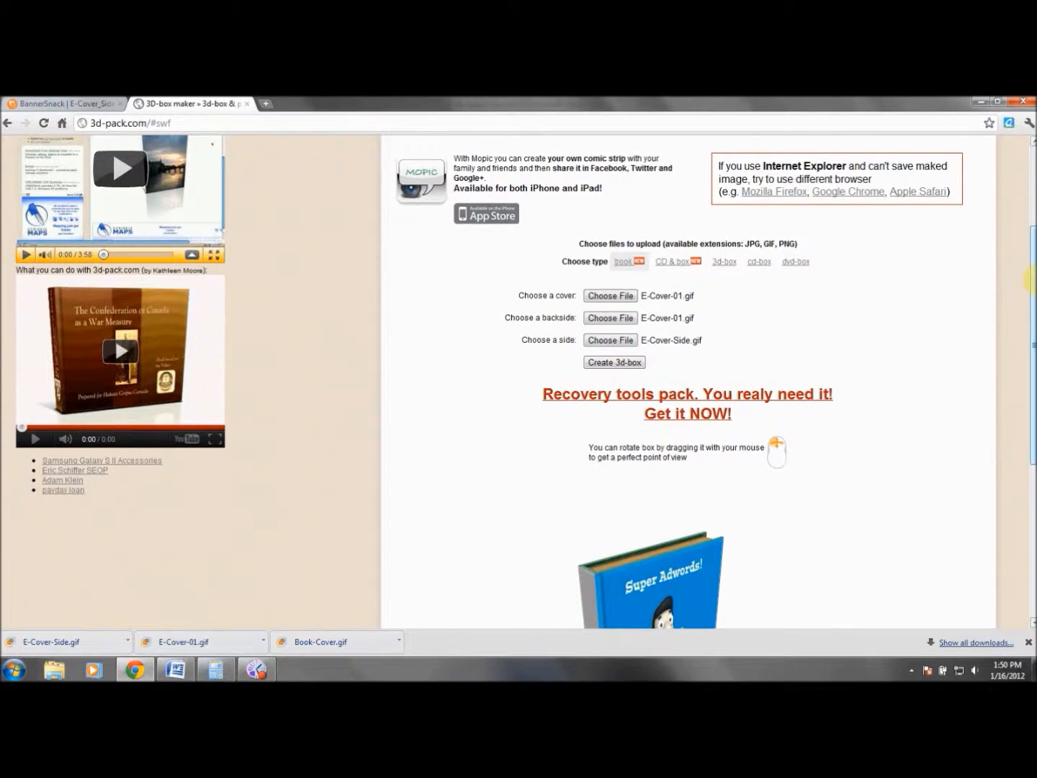
{"action": "left_click_drag", "start_coordinate": [1032, 281], "coordinate": [1032, 434]}
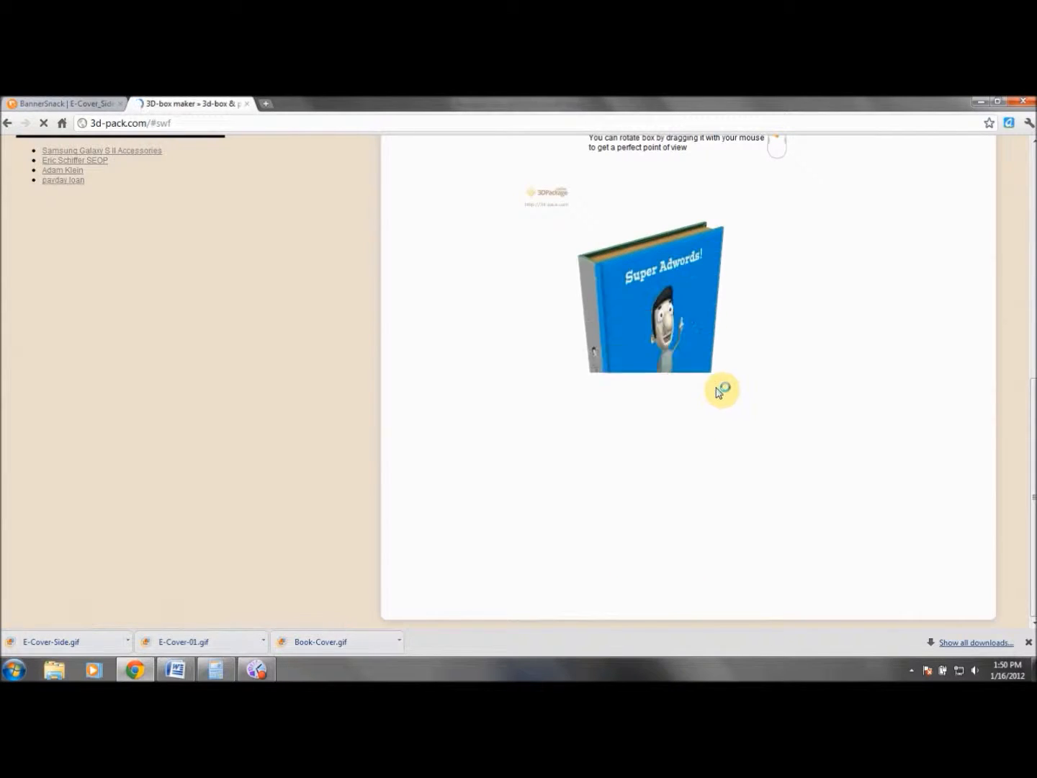
{"action": "right_click", "coordinate": [666, 289]}
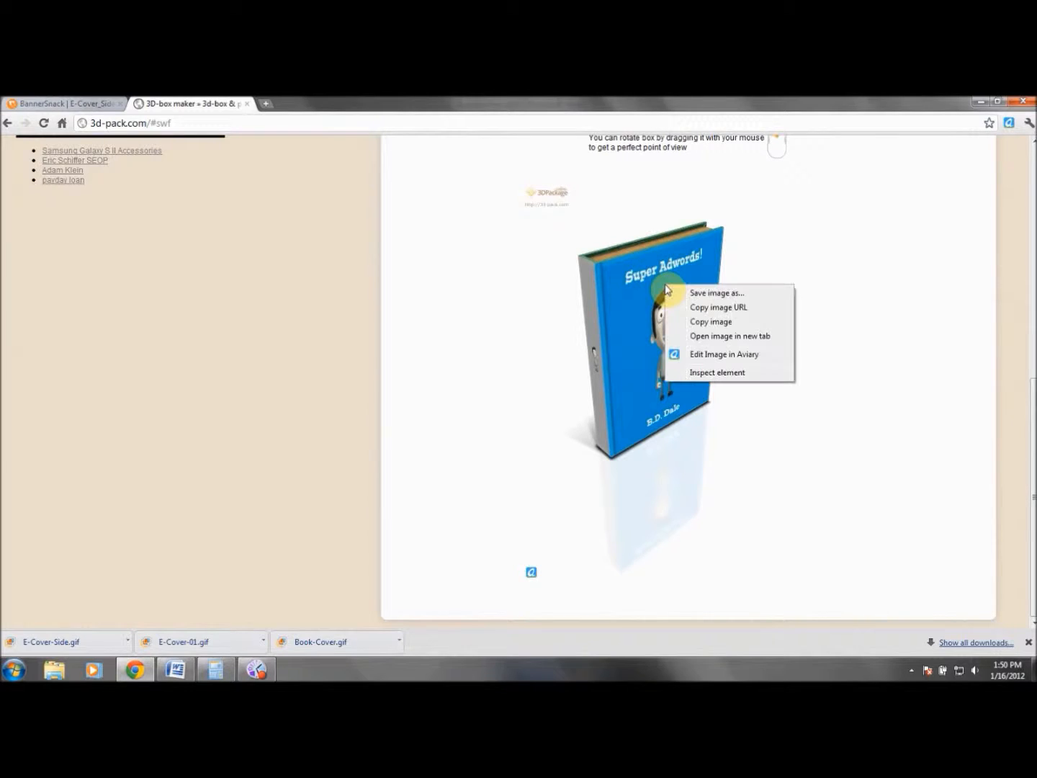
{"action": "left_click", "coordinate": [688, 293]}
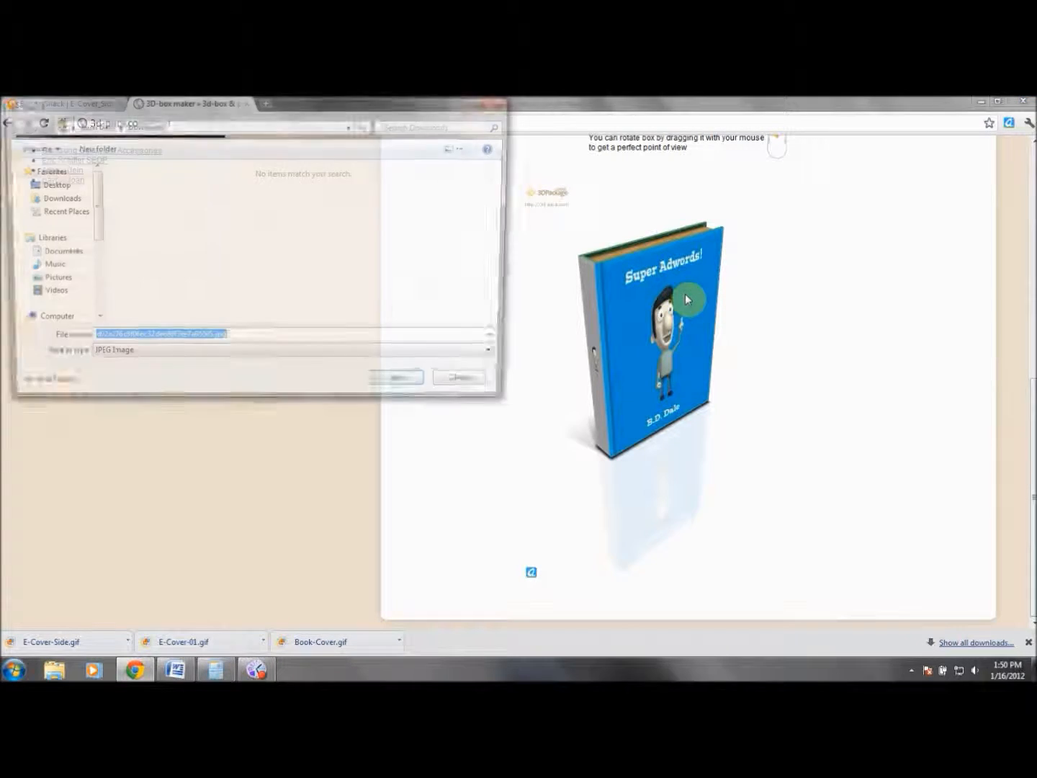
{"action": "left_click", "coordinate": [56, 198]}
{"action": "left_click", "coordinate": [224, 340]}
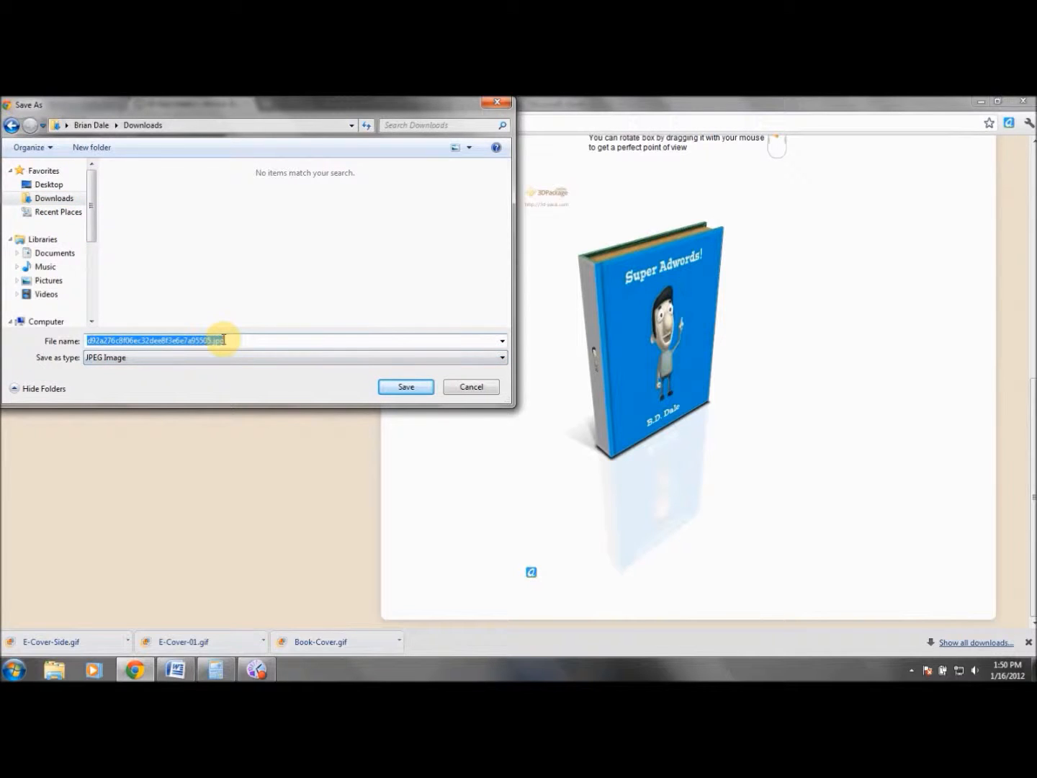
{"action": "key", "text": "BackSpace"}
{"action": "type", "text": "E-"}
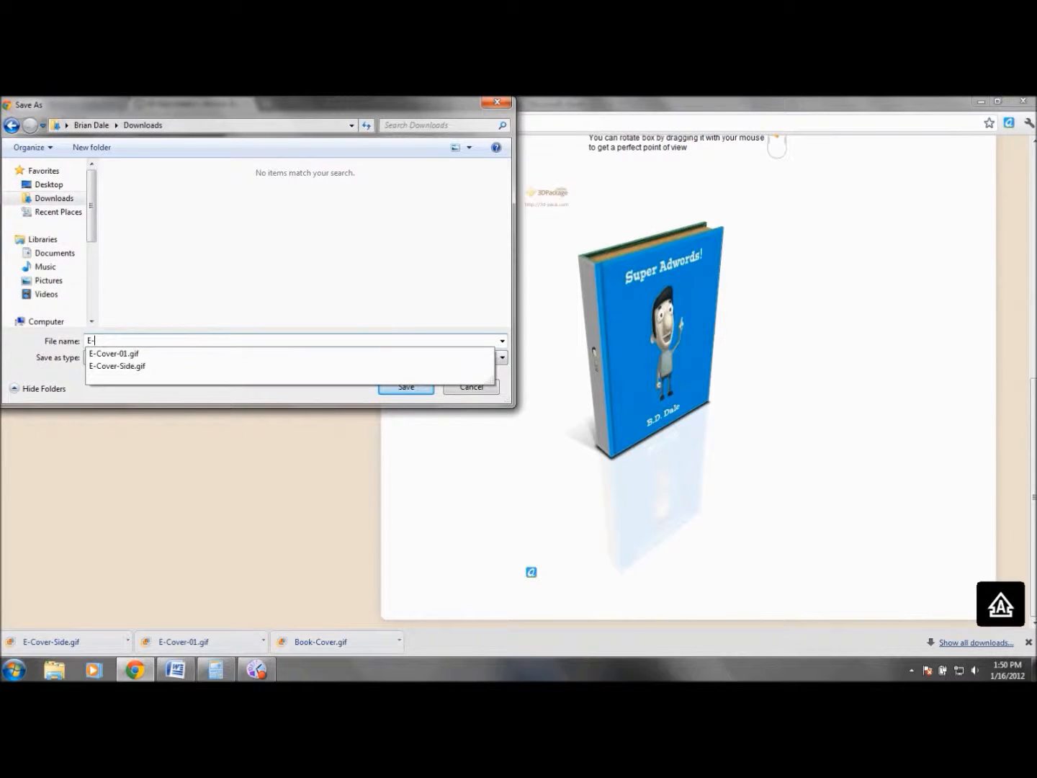
{"action": "type", "text": "Cover_"}
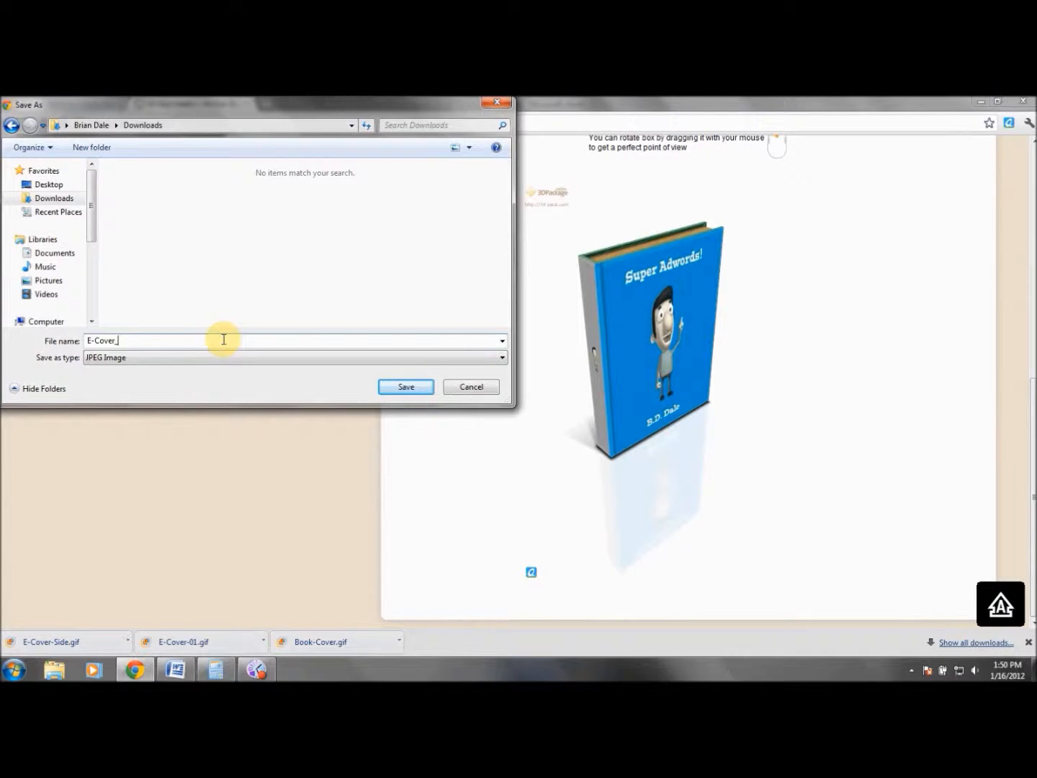
{"action": "type", "text": "Left_Facing"}
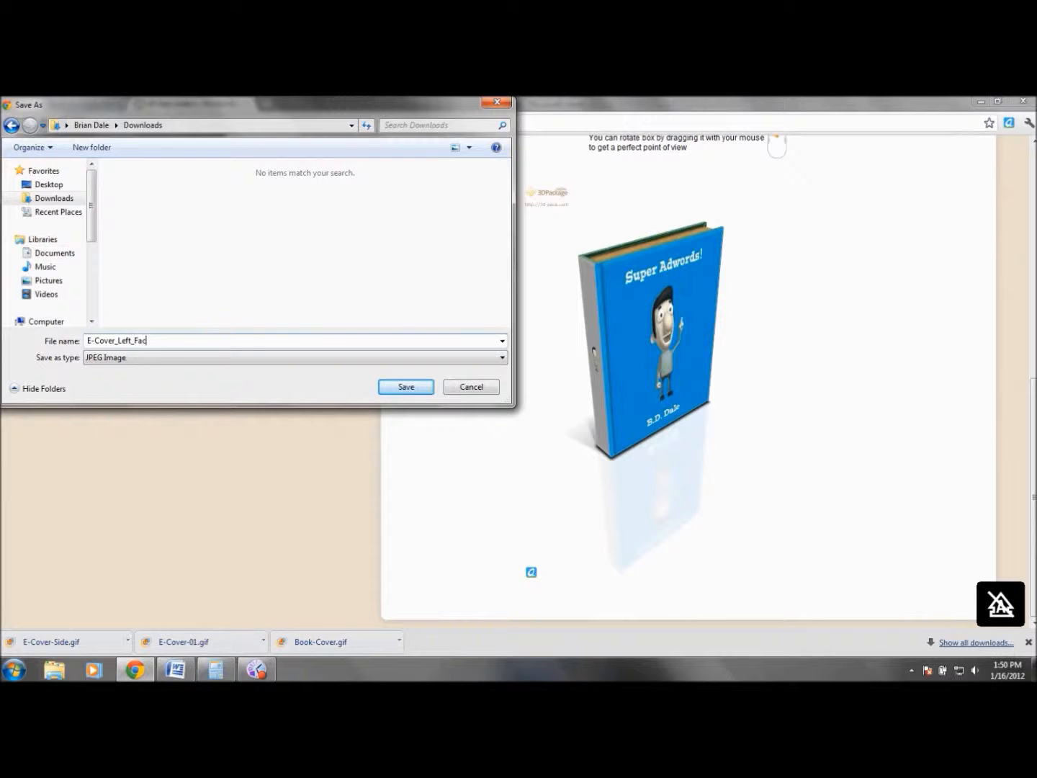
{"action": "left_click", "coordinate": [408, 388]}
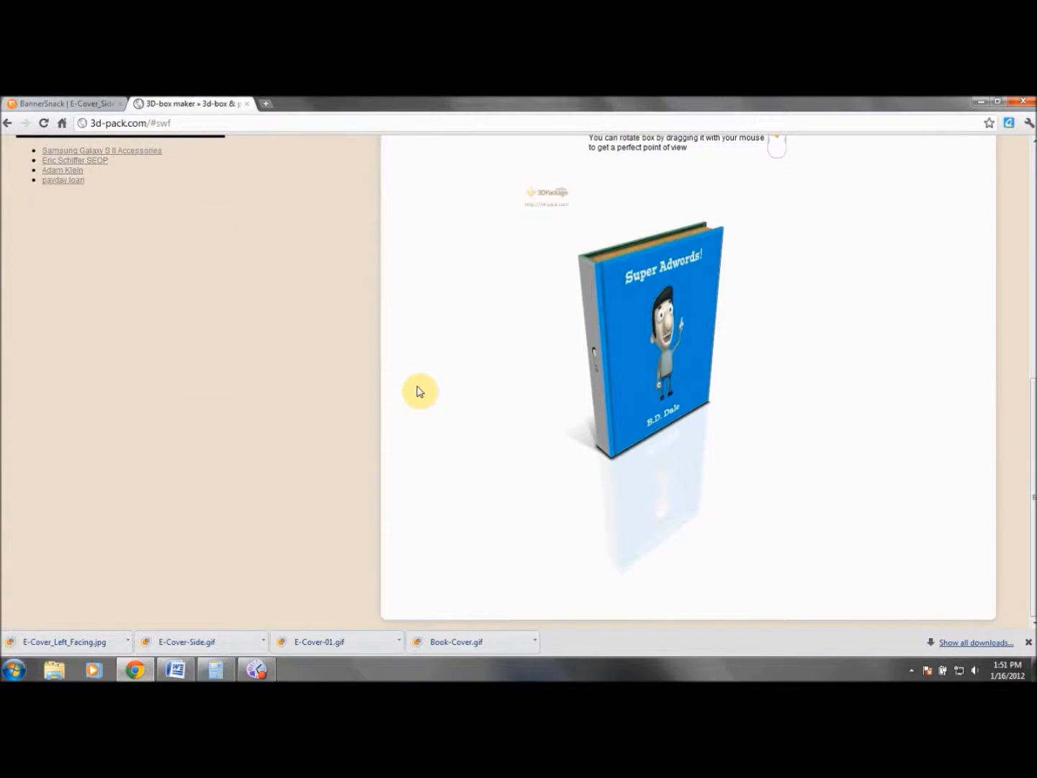
Return to the upload form after the left-facing export and create the 3D book again from the same files
{"action": "left_click", "coordinate": [9, 125]}
{"action": "left_click_drag", "start_coordinate": [1031, 432], "coordinate": [1032, 363]}
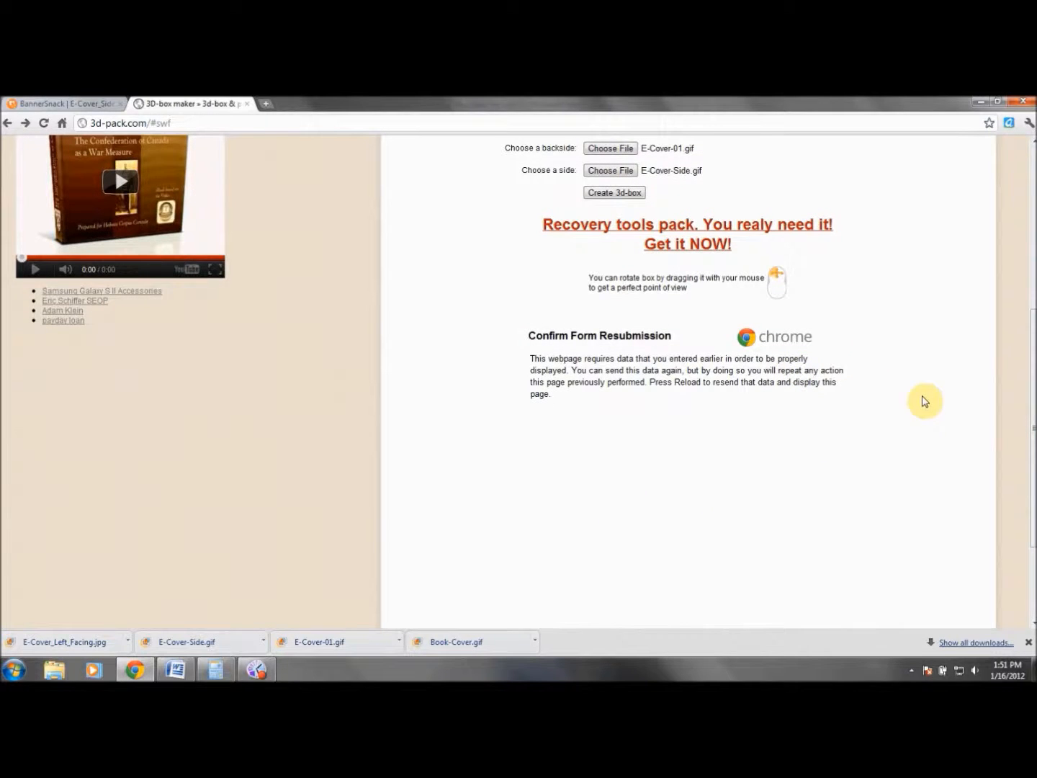
{"action": "left_click", "coordinate": [615, 193]}
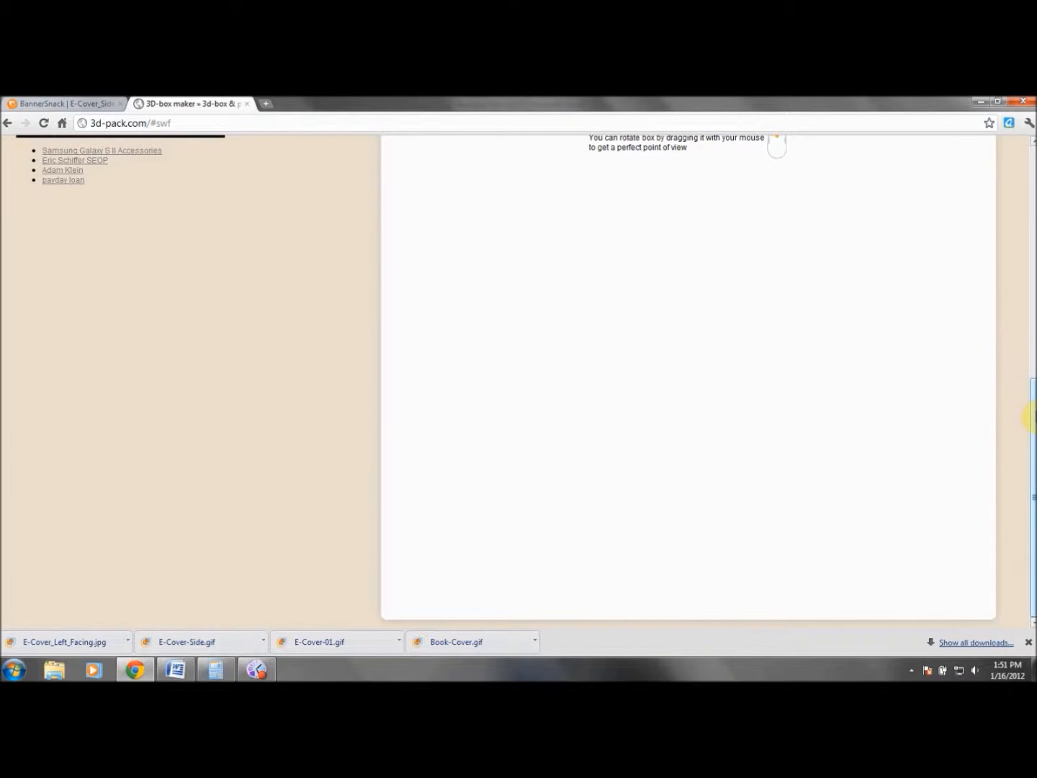
{"action": "scroll", "coordinate": [1032, 381], "scroll_direction": "up", "scroll_amount": 1}
{"action": "left_click_drag", "start_coordinate": [1032, 383], "coordinate": [1031, 396]}
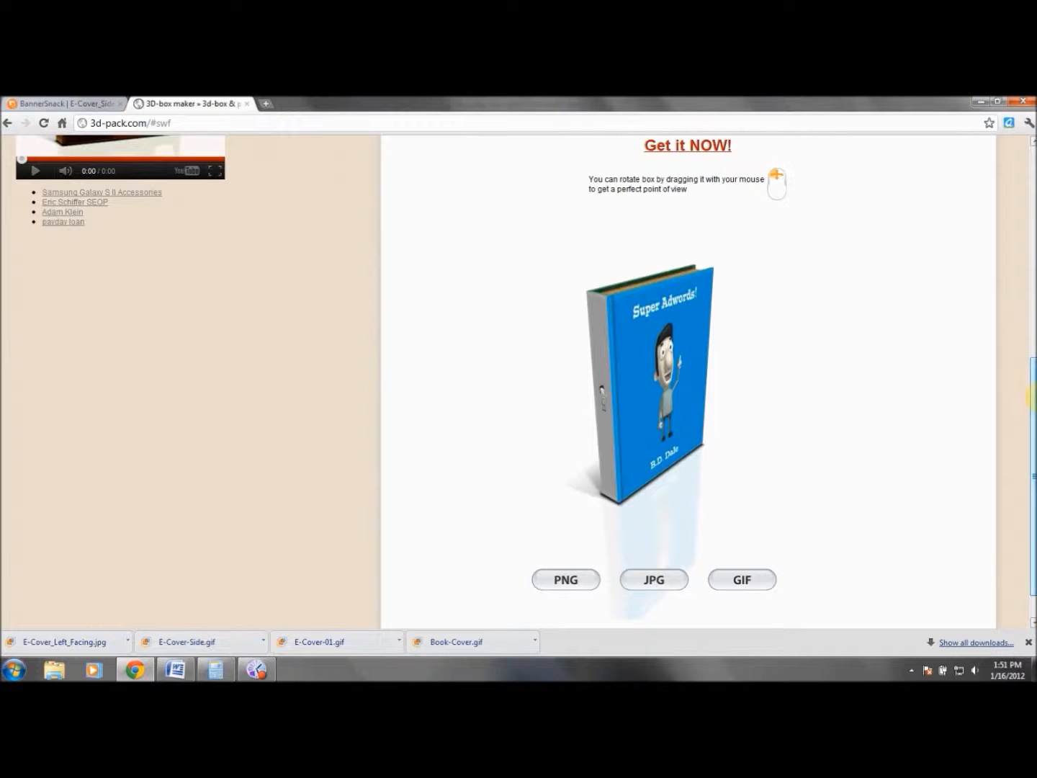
Rotate the 3D book past its front view until the page edges opposite the spine show beside the cover
{"action": "scroll", "coordinate": [1028, 399], "scroll_direction": "up", "scroll_amount": 1}
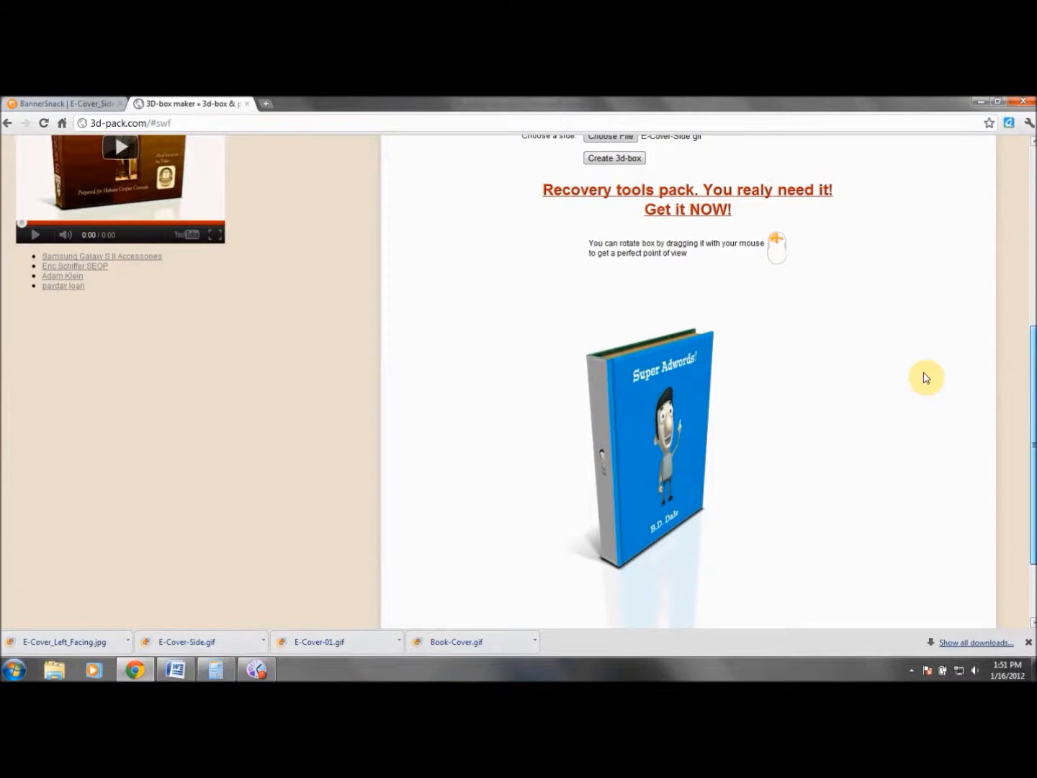
{"action": "left_click_drag", "start_coordinate": [684, 396], "coordinate": [652, 384]}
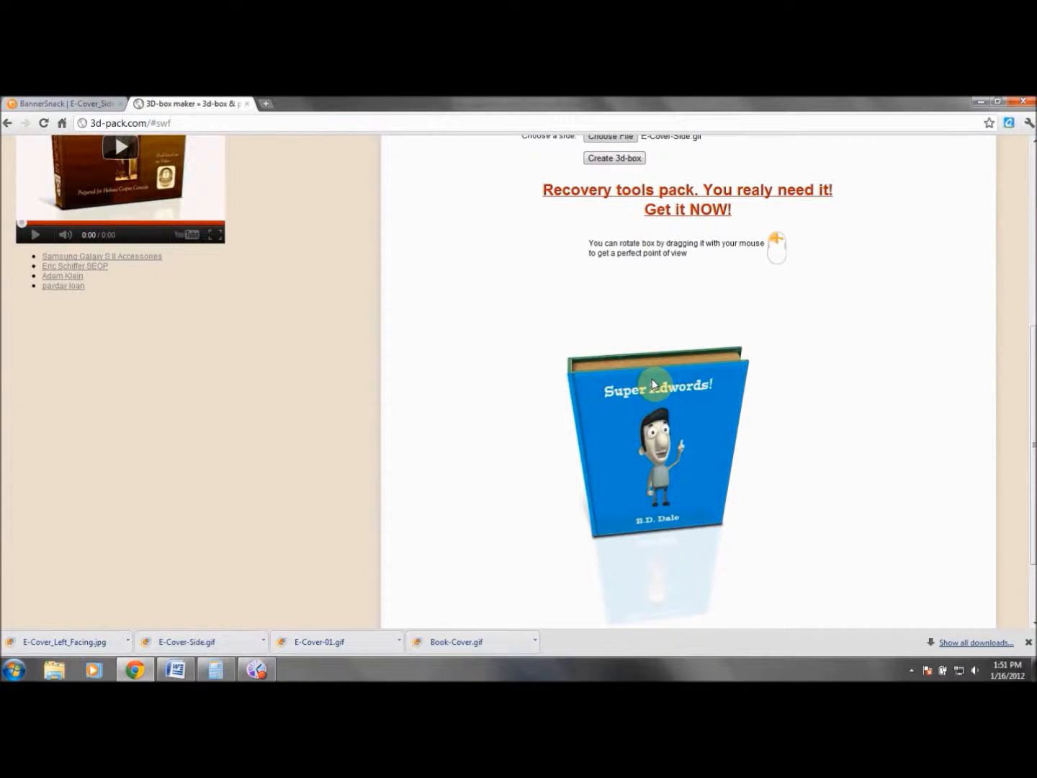
{"action": "left_click_drag", "start_coordinate": [653, 385], "coordinate": [590, 366]}
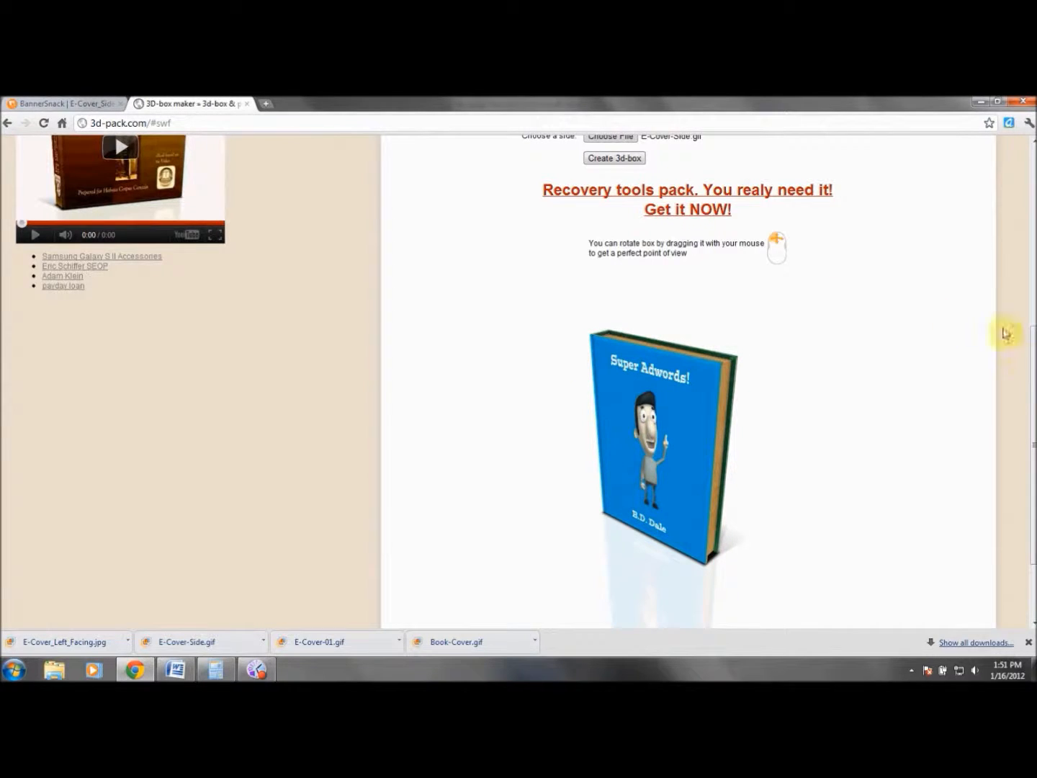
Export the book with its page edges showing as a JPG image and save it in Downloads as E-Cover_Right_Facing
{"action": "left_click_drag", "start_coordinate": [1033, 370], "coordinate": [1033, 431]}
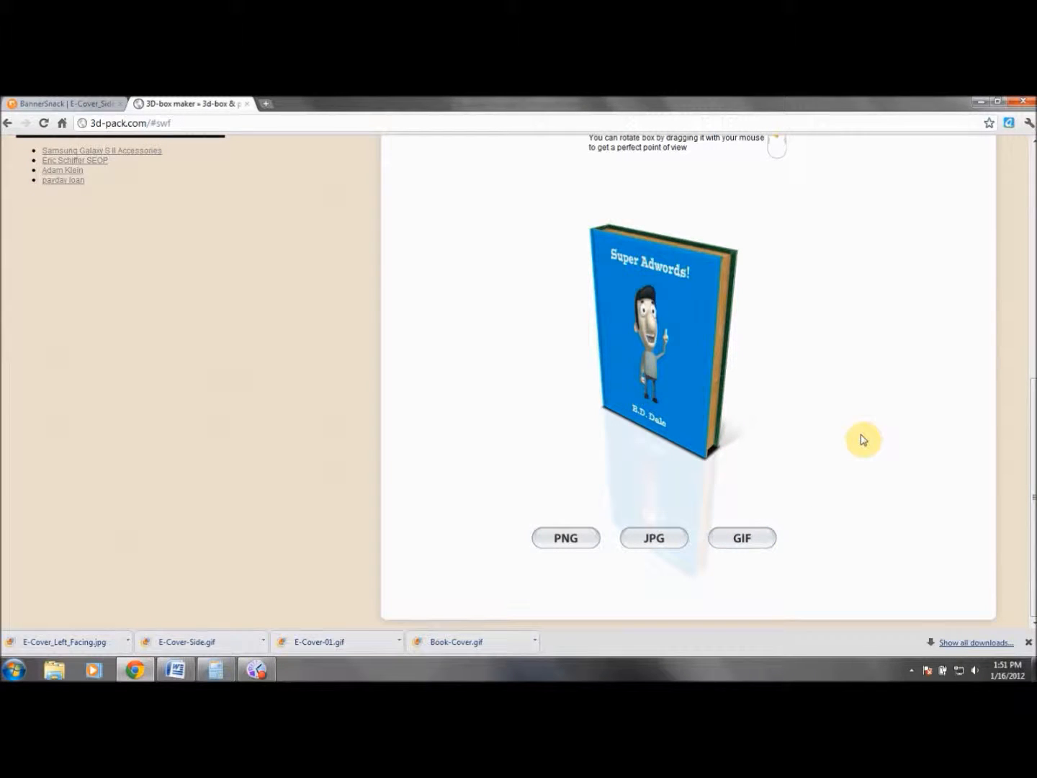
{"action": "right_click", "coordinate": [690, 304]}
{"action": "left_click", "coordinate": [716, 311]}
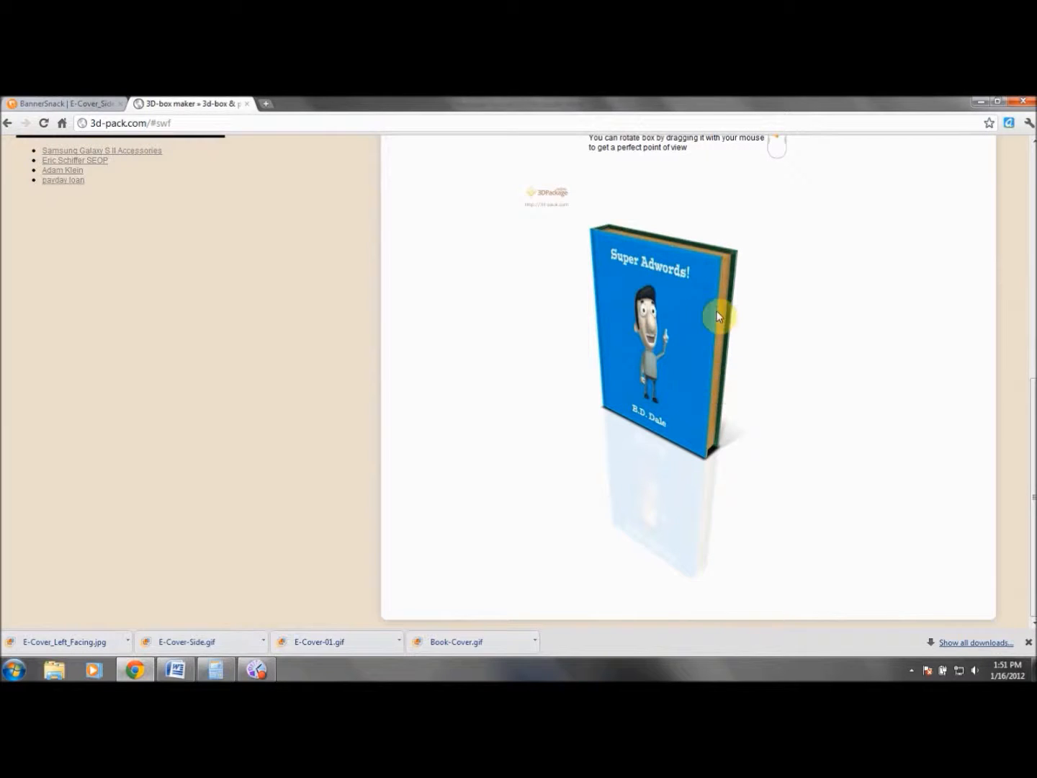
{"action": "key", "text": "BackSpace"}
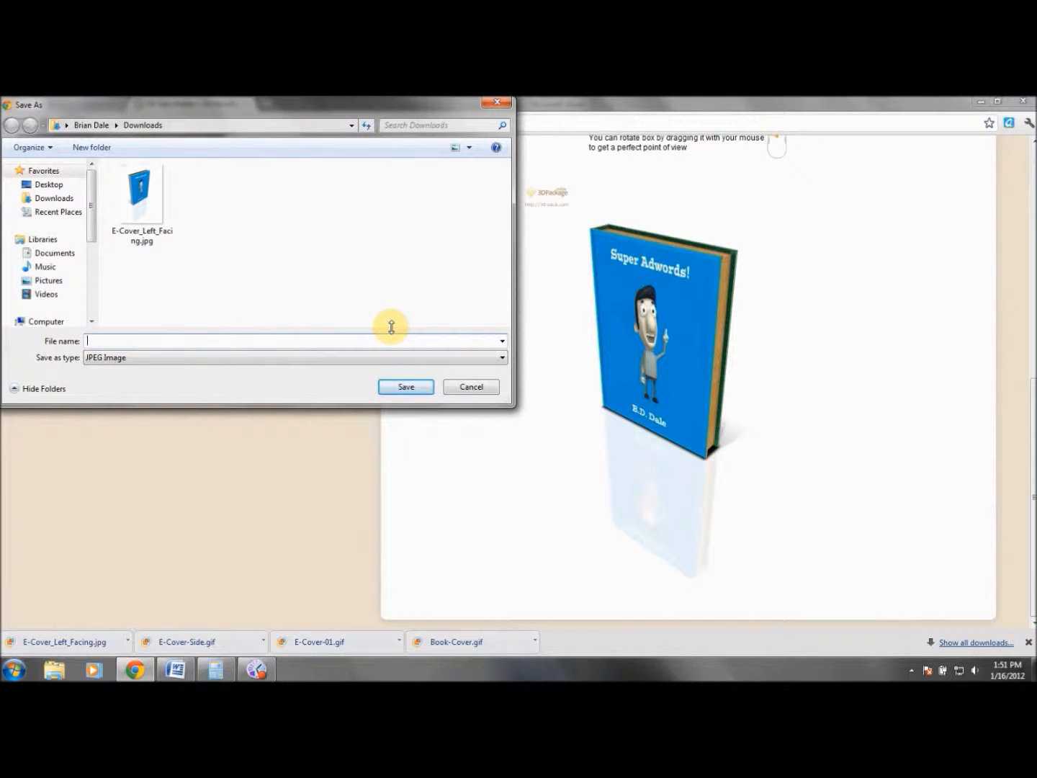
{"action": "type", "text": "E-Cover_"}
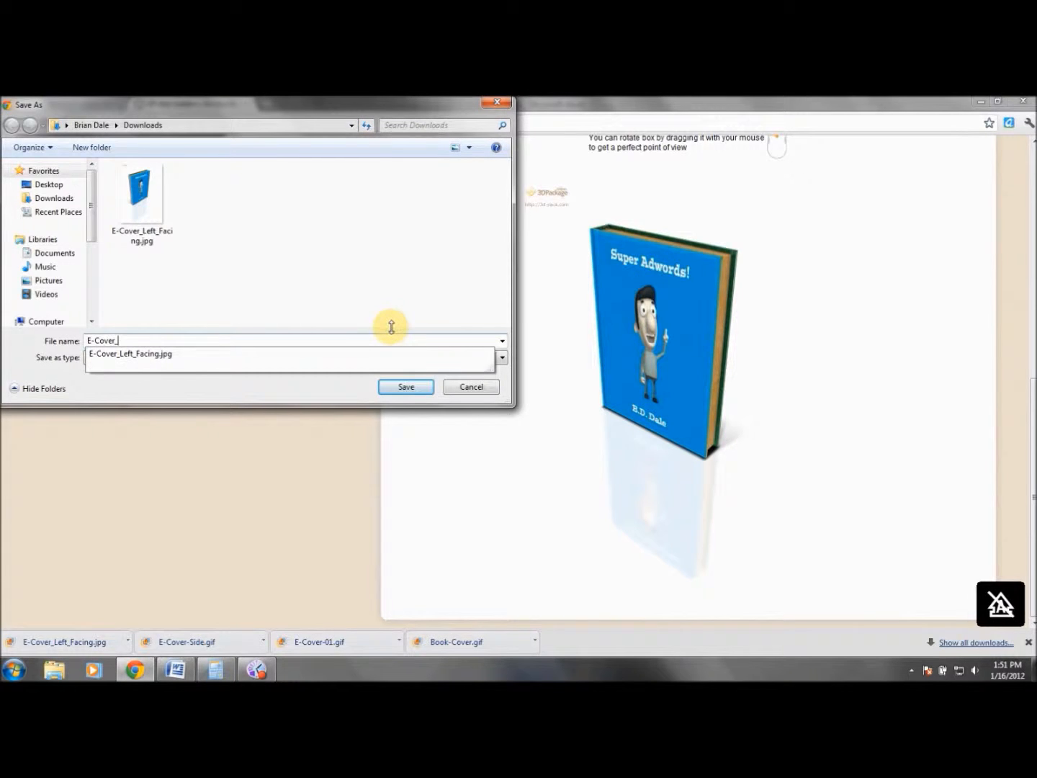
{"action": "type", "text": "Right_Facing"}
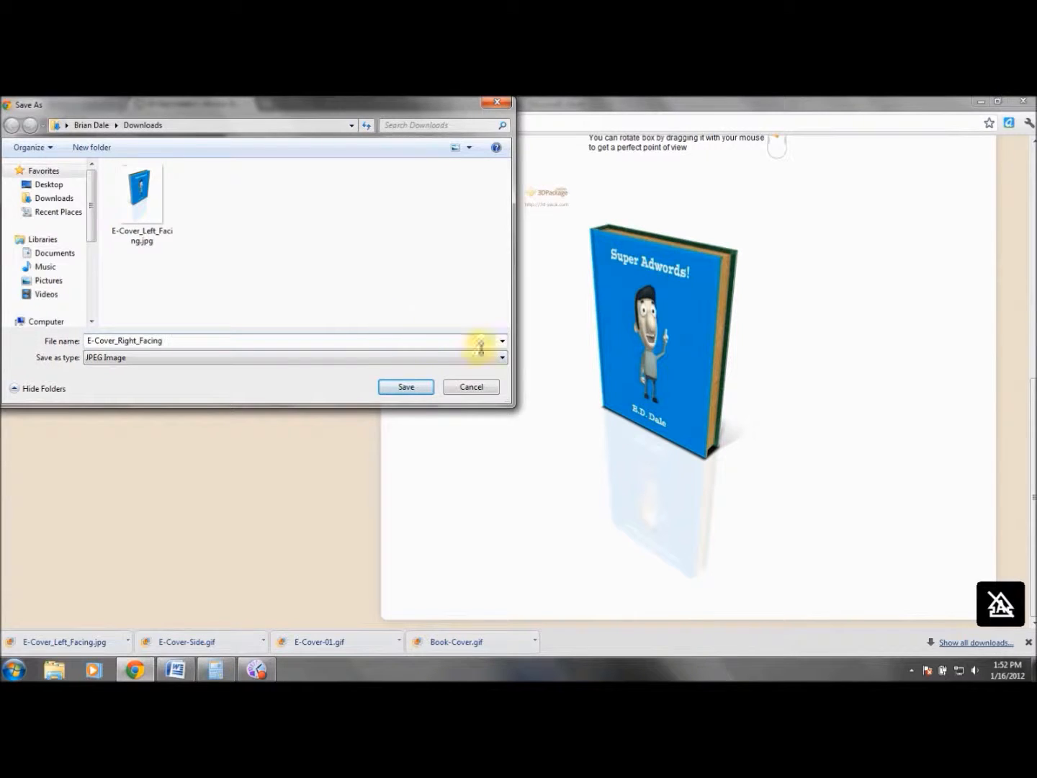
{"action": "left_click", "coordinate": [406, 388]}
Go back from the right-facing export and generate a fresh 3D book from the same three files
{"action": "left_click", "coordinate": [6, 122]}
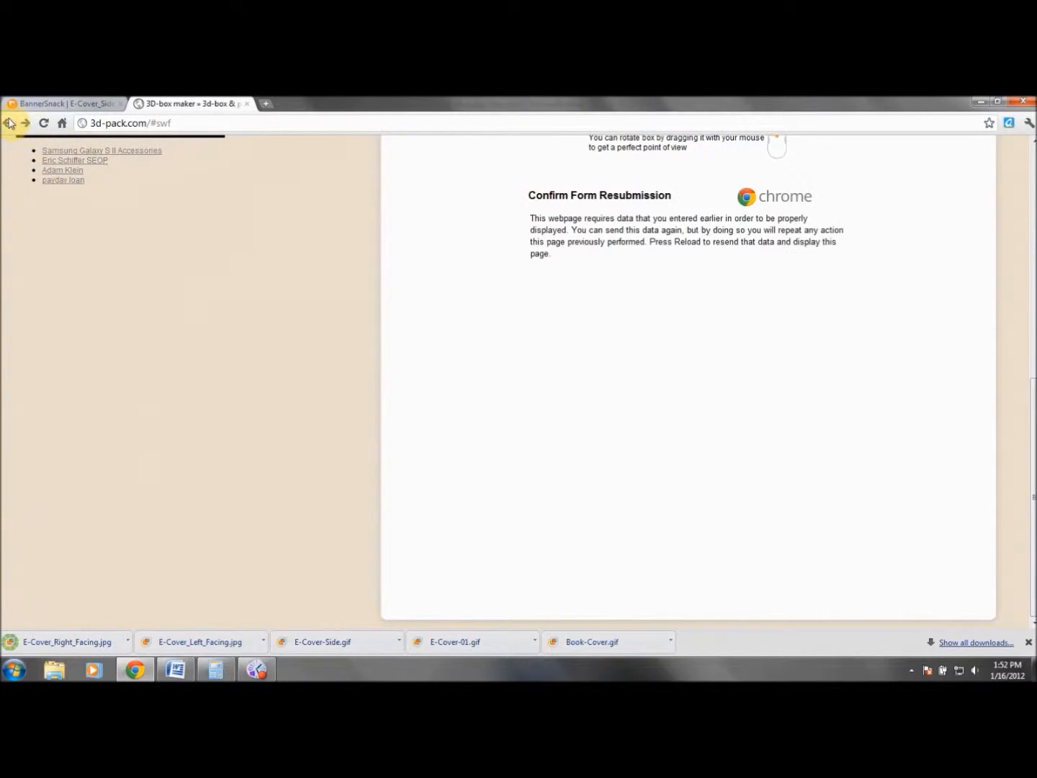
{"action": "left_click_drag", "start_coordinate": [1033, 441], "coordinate": [1033, 327]}
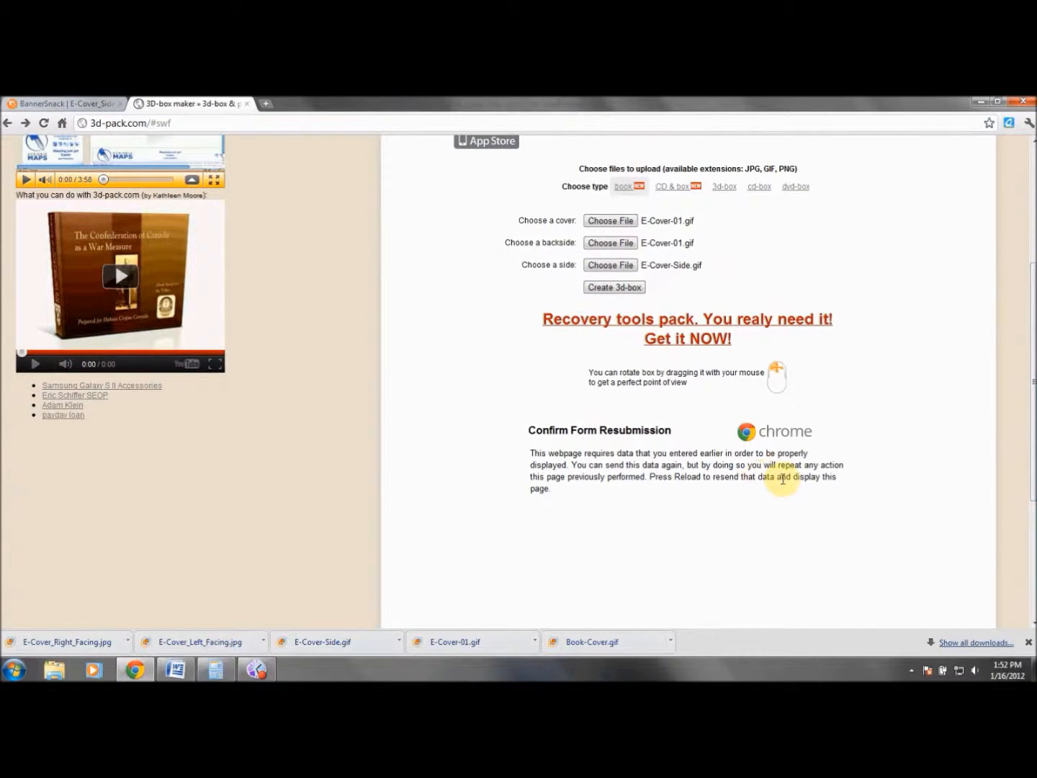
{"action": "left_click", "coordinate": [634, 287]}
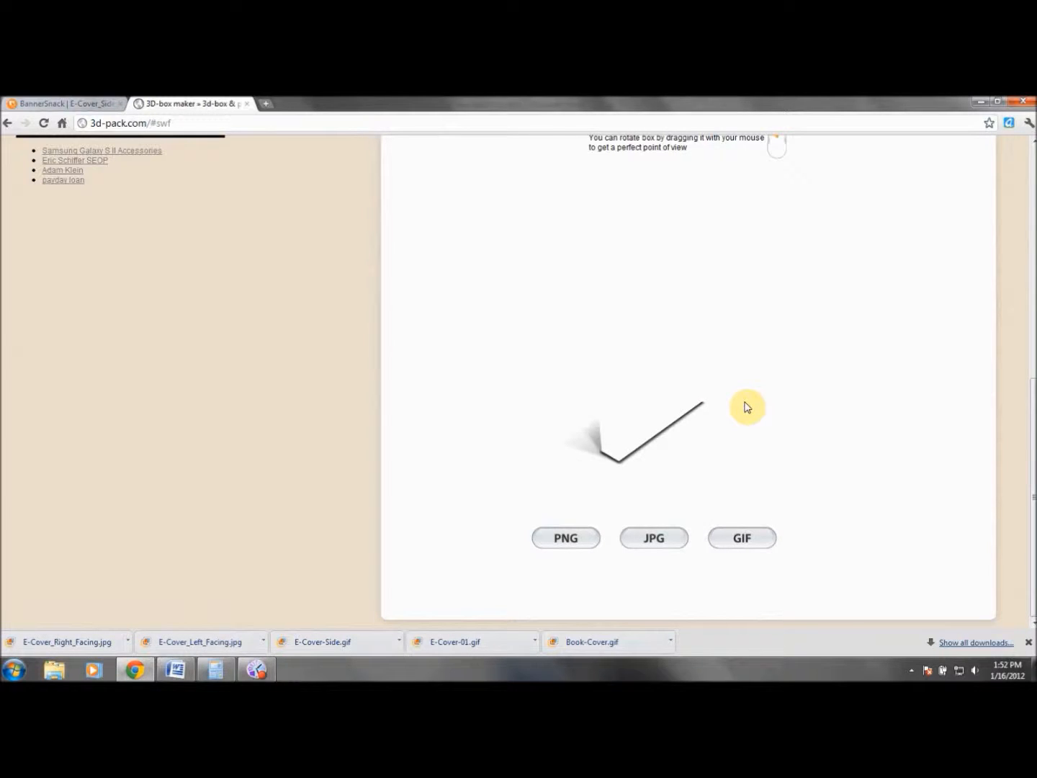
Tilt the 3D book so the spine and the bottom page edge show together with the front cover
{"action": "left_click_drag", "start_coordinate": [706, 381], "coordinate": [694, 294]}
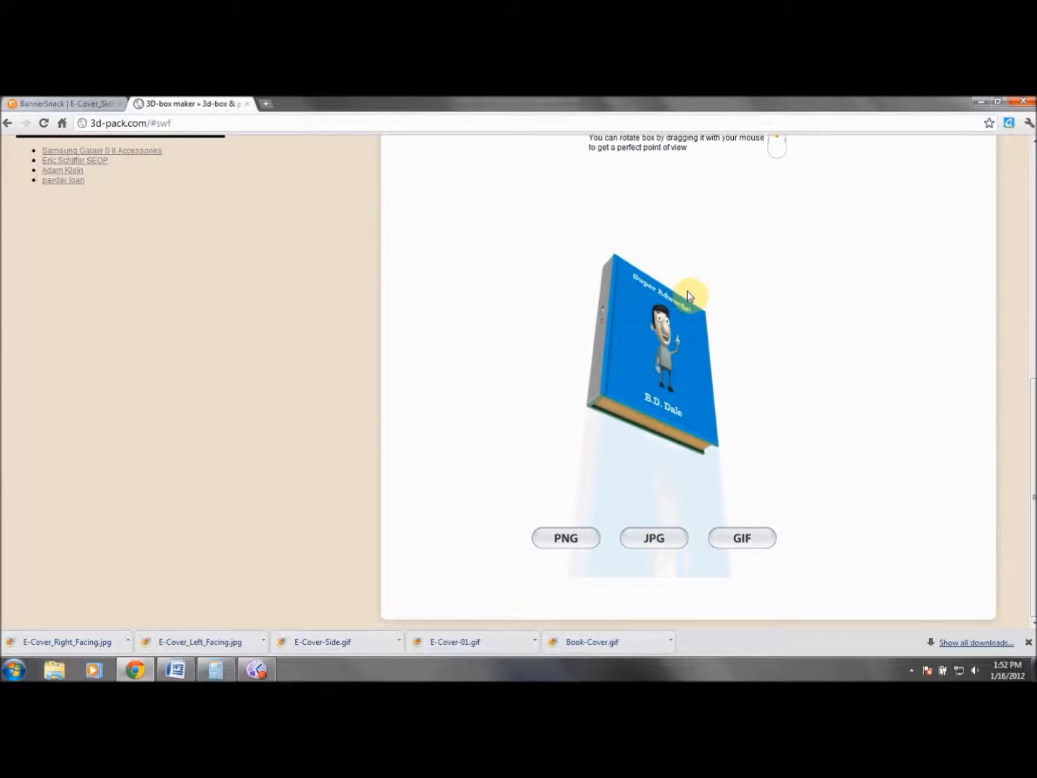
{"action": "left_click_drag", "start_coordinate": [683, 346], "coordinate": [679, 344]}
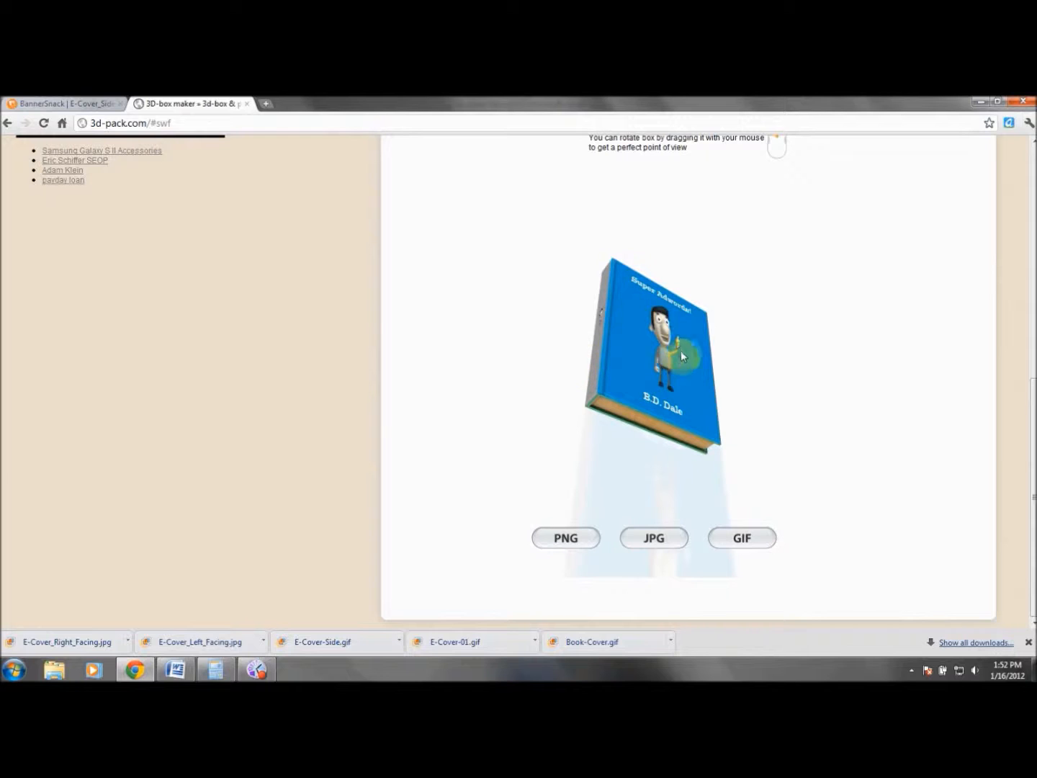
{"action": "mouse_move", "coordinate": [648, 308]}
{"action": "left_mouse_down"}
{"action": "mouse_move", "coordinate": [649, 270]}
{"action": "mouse_move", "coordinate": [658, 302]}
{"action": "left_mouse_up"}
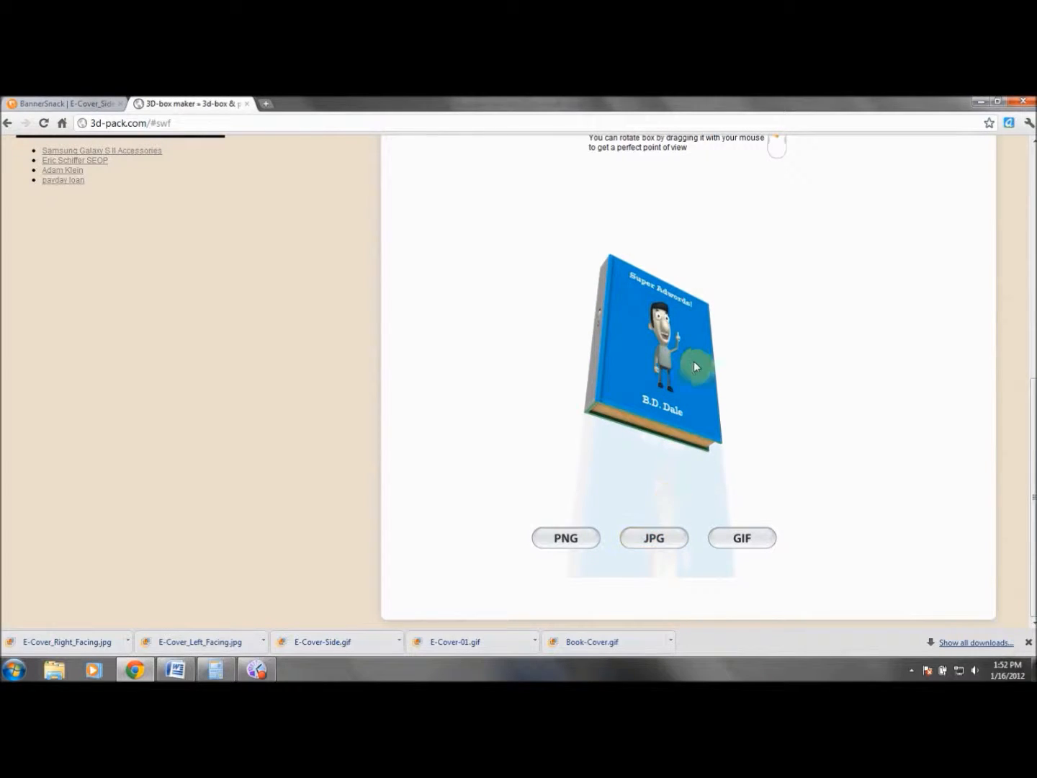
{"action": "left_click_drag", "start_coordinate": [690, 380], "coordinate": [693, 388]}
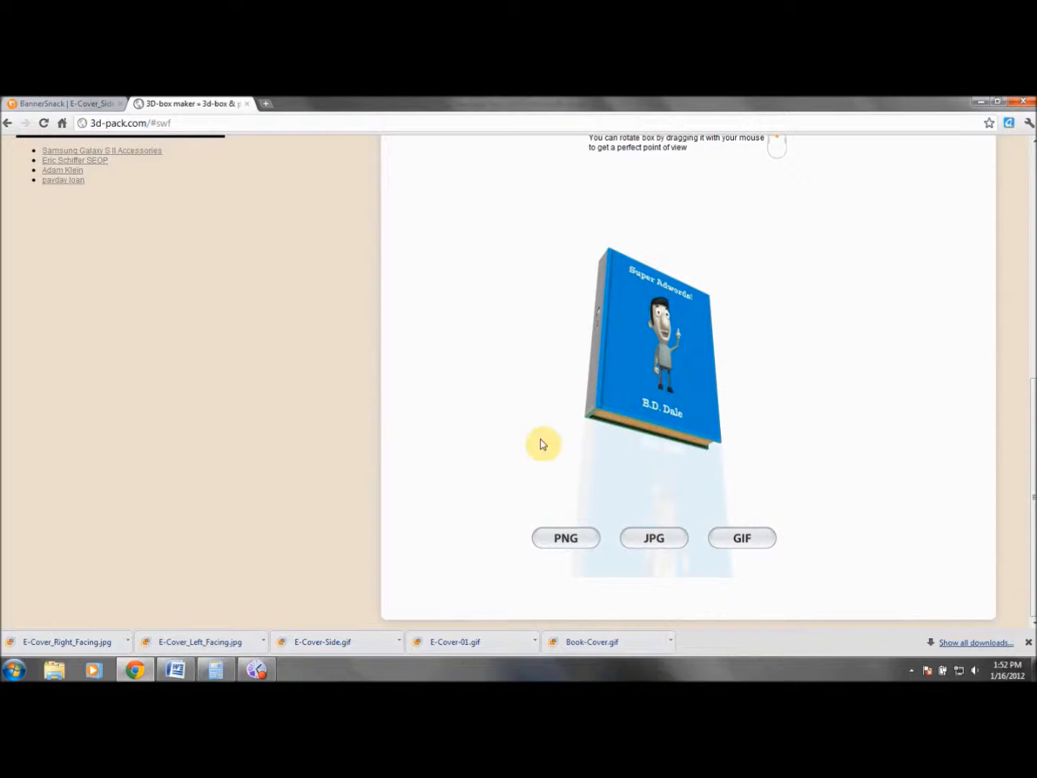
{"action": "left_click", "coordinate": [674, 316]}
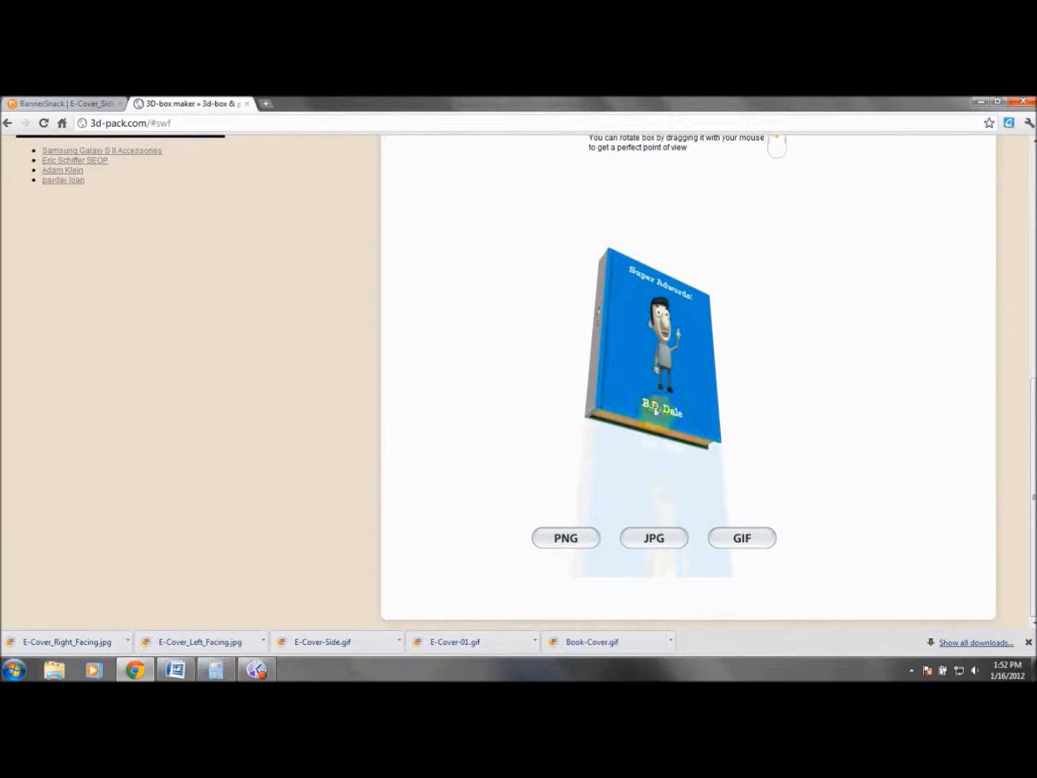
Save the exported image of the tilted 3D book in Downloads as the JPEG E-Cover_Aerial_Left_Facing
{"action": "right_click", "coordinate": [657, 315]}
{"action": "left_click", "coordinate": [693, 325]}
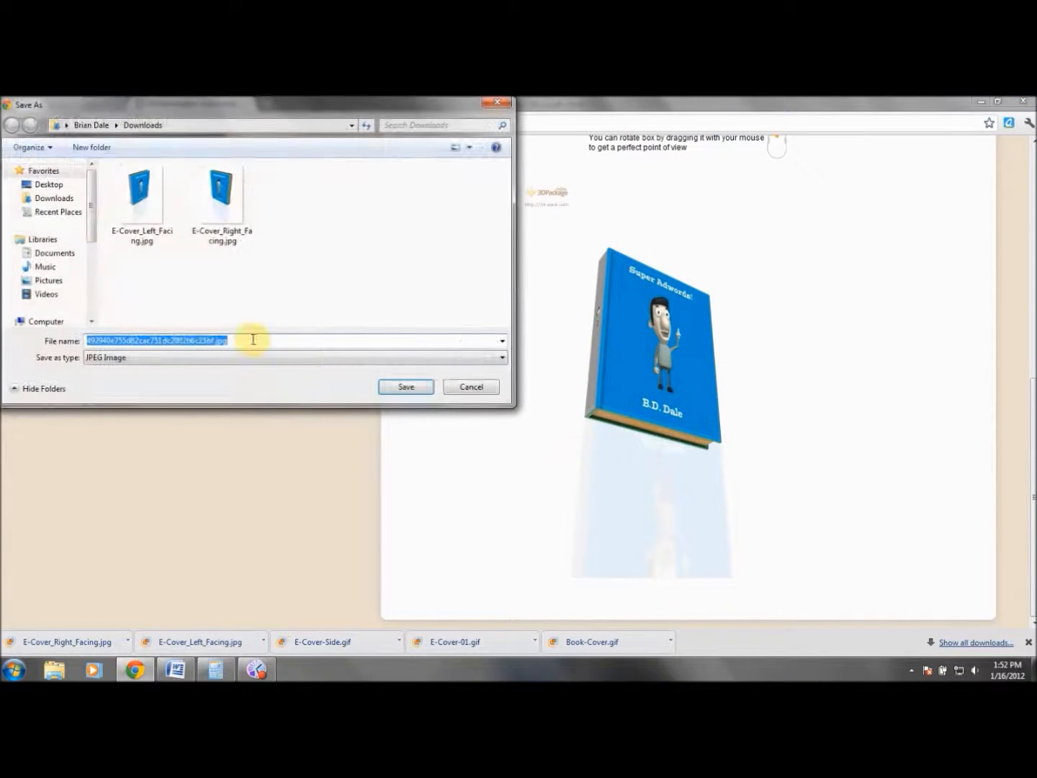
{"action": "key", "text": "BackSpace"}
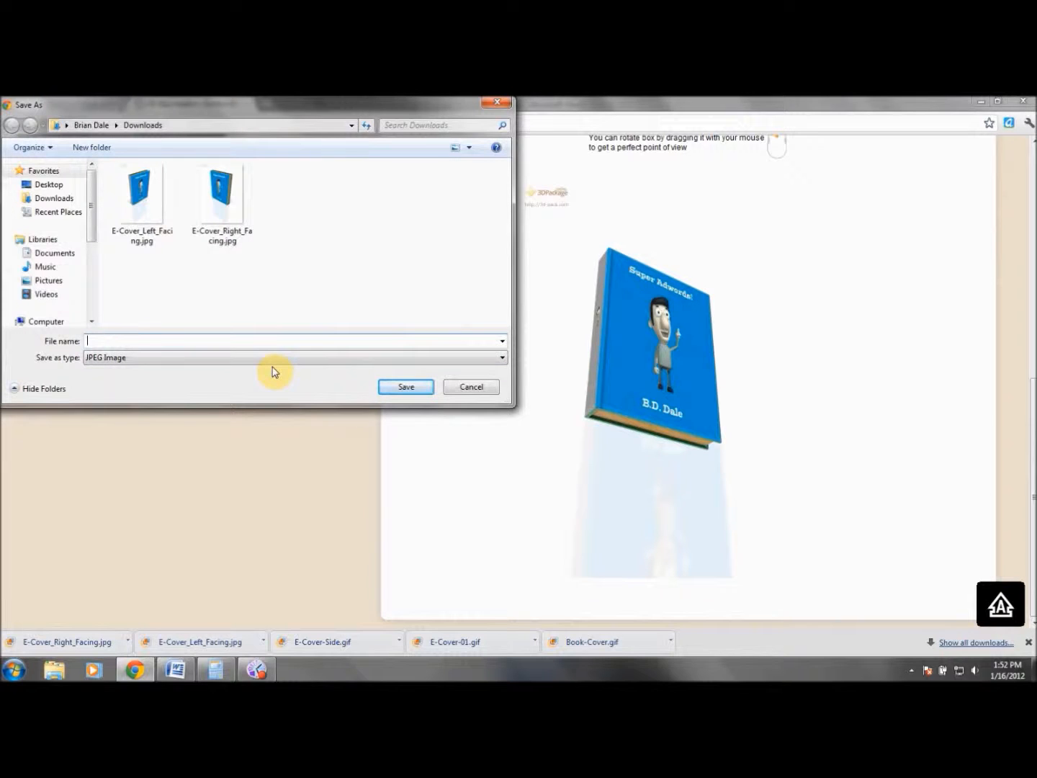
{"action": "type", "text": "Aerial"}
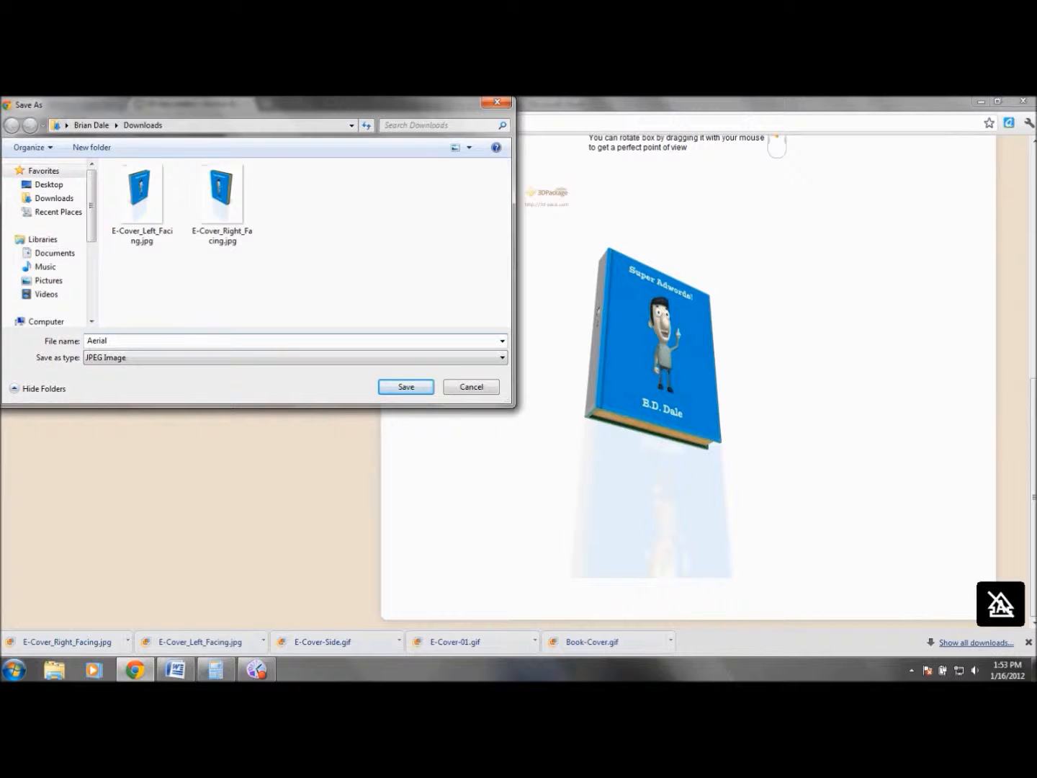
{"action": "type", "text": "E"}
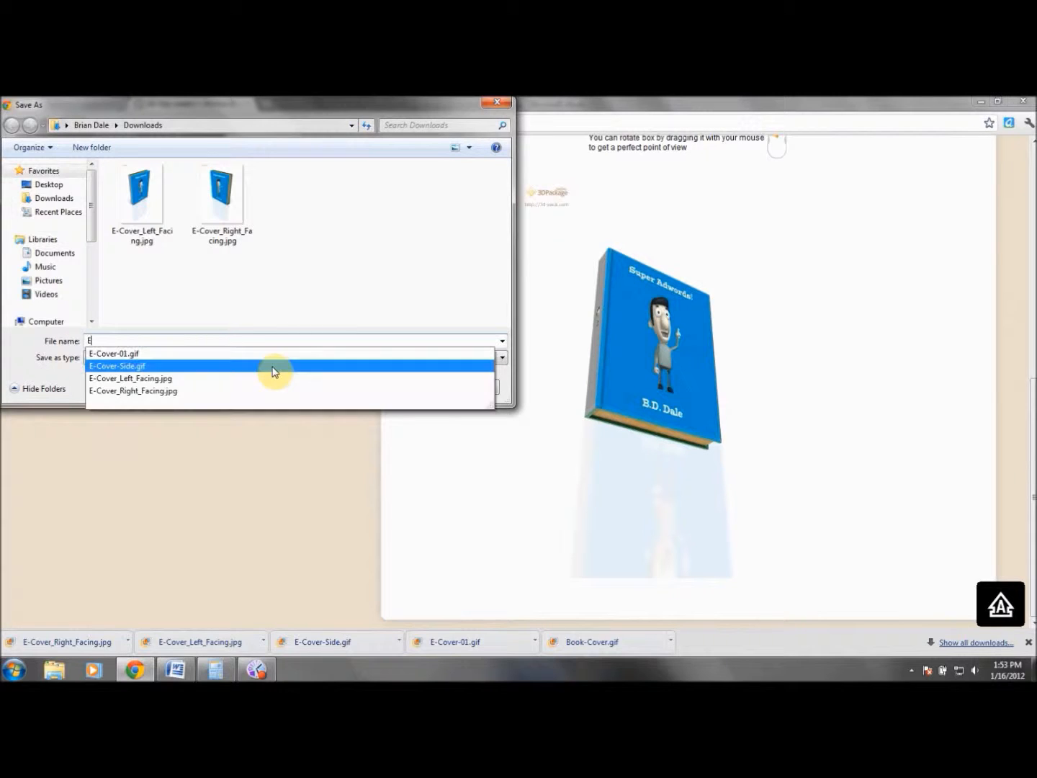
{"action": "type", "text": "-Cover_Aerial_"}
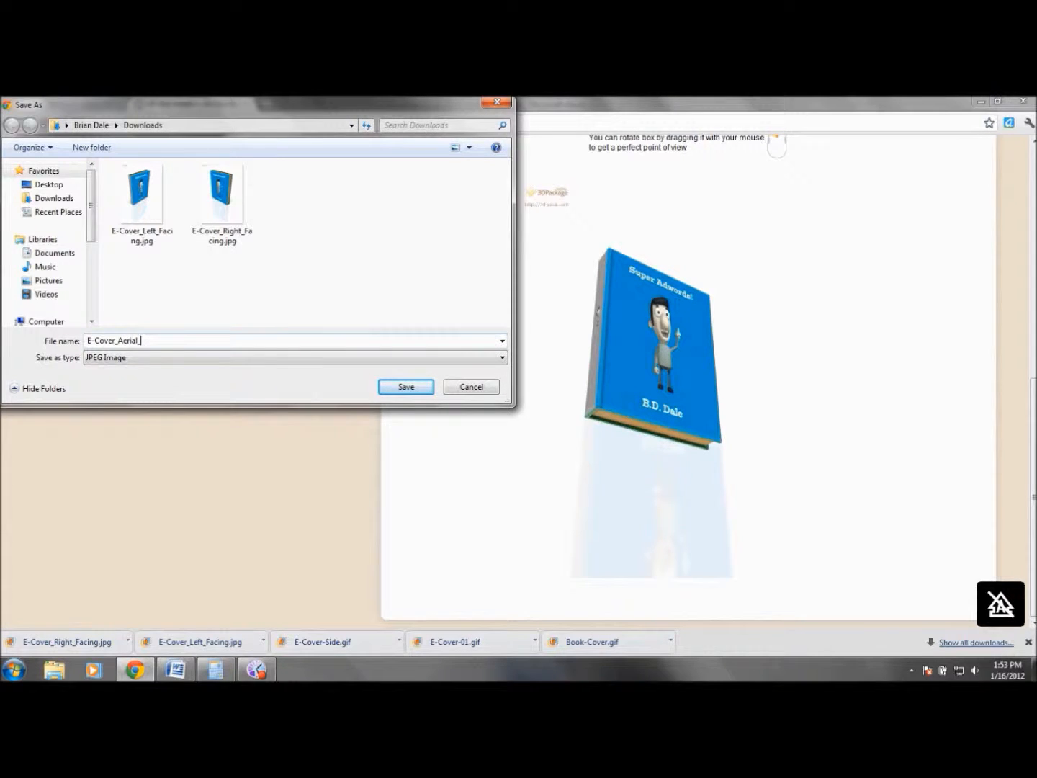
{"action": "type", "text": "Left-Faci"}
{"action": "key", "text": "BackSpace"}
{"action": "key", "text": "BackSpace"}
{"action": "key", "text": "BackSpace"}
{"action": "type", "text": "_Facine"}
{"action": "key", "text": "BackSpace"}
{"action": "type", "text": "g"}
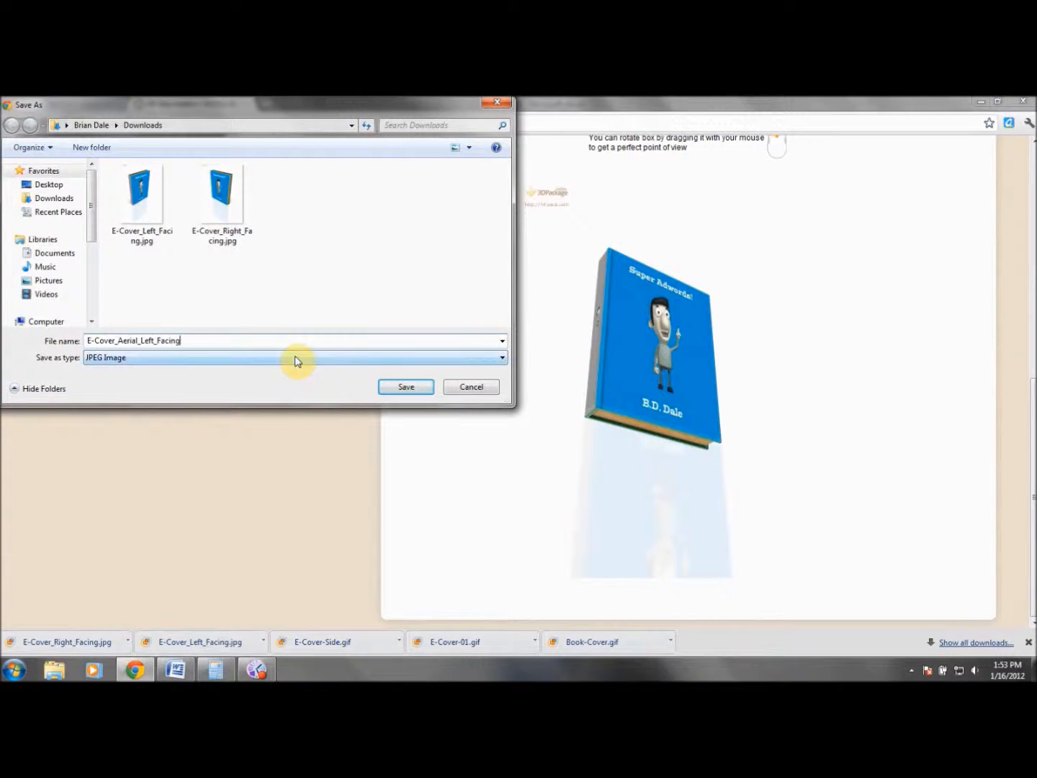
{"action": "left_click", "coordinate": [405, 389]}
Go back from the aerial export and generate the 3D book again from the same cover, backside and side files
{"action": "scroll", "coordinate": [1031, 384], "scroll_direction": "up", "scroll_amount": 1}
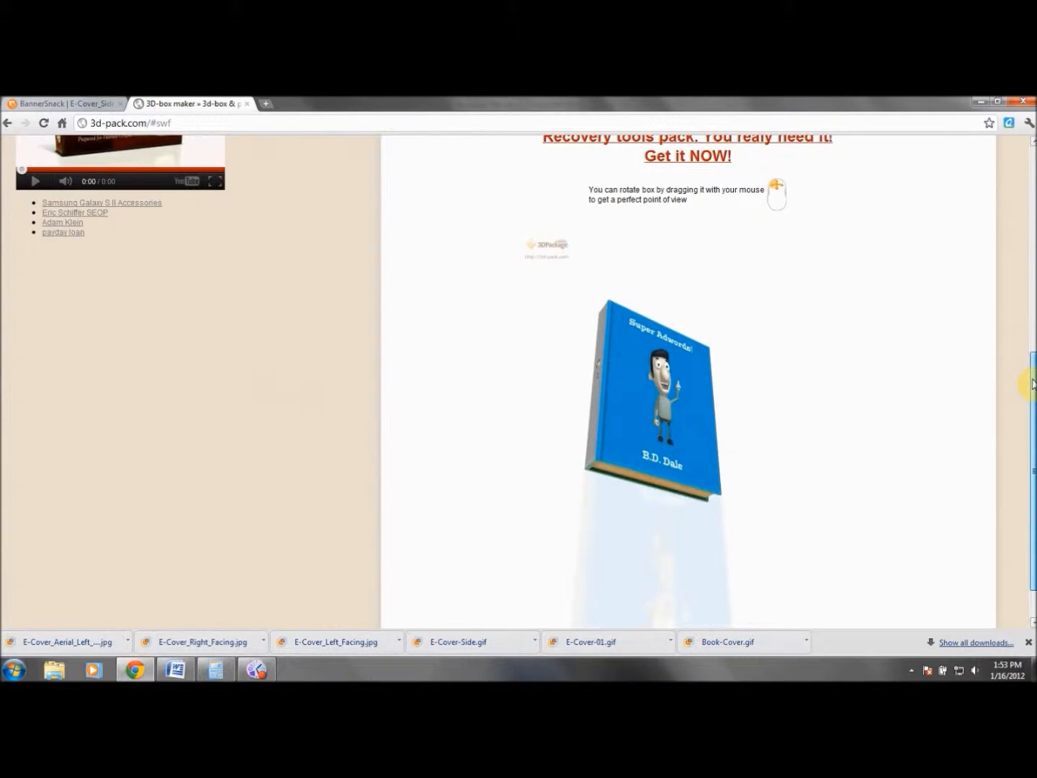
{"action": "scroll", "coordinate": [1032, 384], "scroll_direction": "up", "scroll_amount": 2}
{"action": "left_click_drag", "start_coordinate": [690, 439], "coordinate": [658, 478]}
{"action": "left_click", "coordinate": [6, 128]}
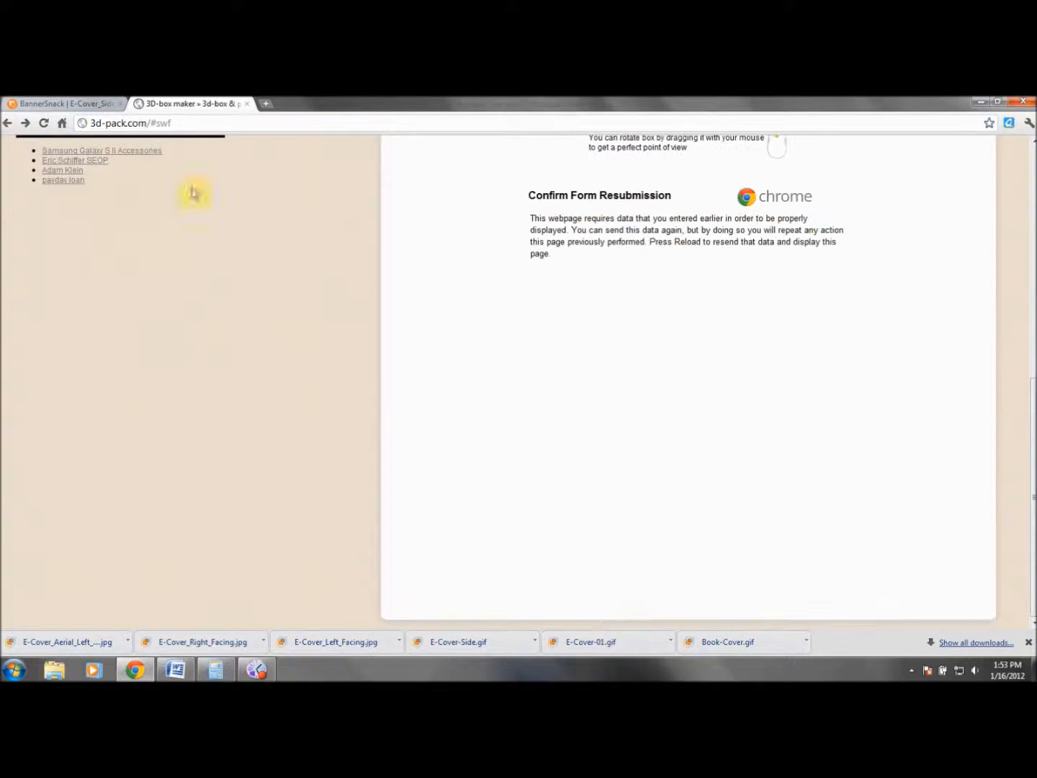
{"action": "scroll", "coordinate": [1032, 376], "scroll_direction": "up", "scroll_amount": 2}
{"action": "scroll", "coordinate": [1032, 376], "scroll_direction": "up", "scroll_amount": 2}
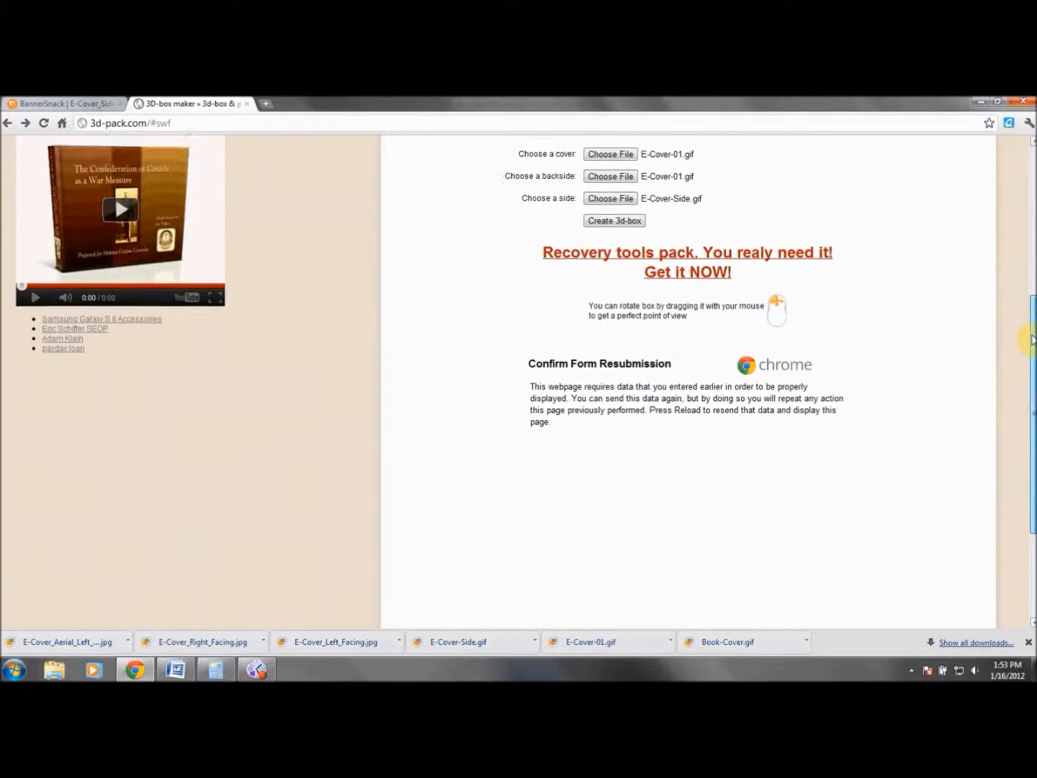
{"action": "left_click", "coordinate": [619, 220]}
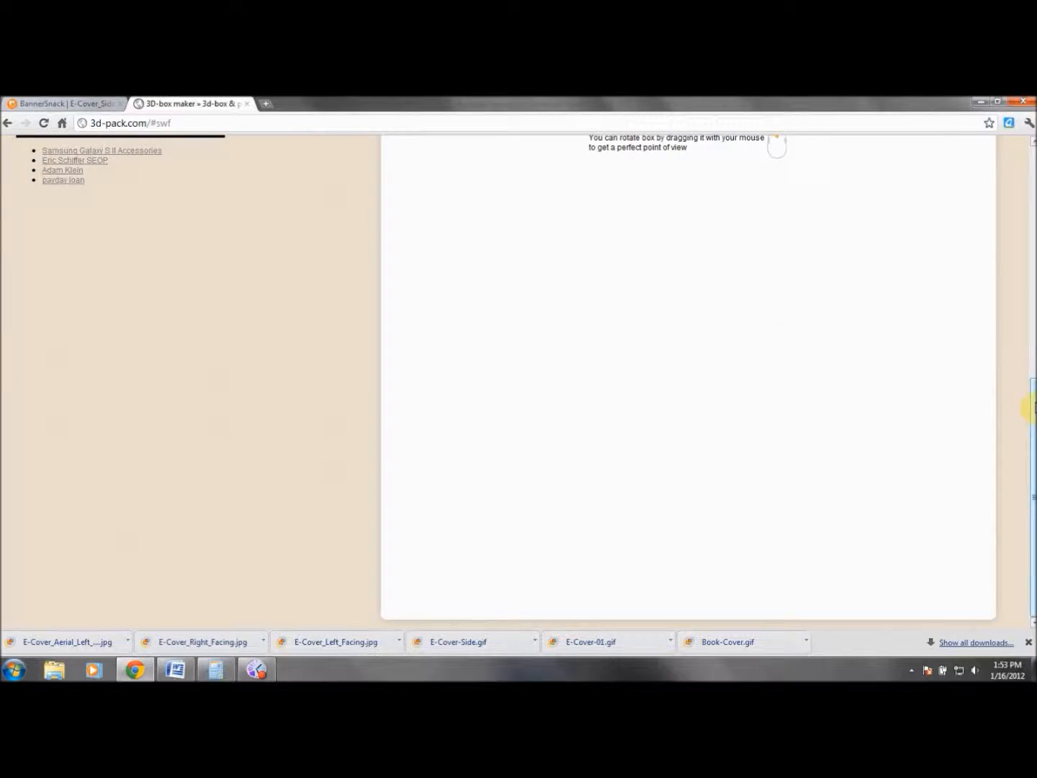
Rotate the regenerated 3D book until its front cover faces straight ahead
{"action": "scroll", "coordinate": [1032, 400], "scroll_direction": "up", "scroll_amount": 2}
{"action": "left_click_drag", "start_coordinate": [1032, 405], "coordinate": [1033, 454]}
{"action": "left_click_drag", "start_coordinate": [692, 446], "coordinate": [628, 423]}
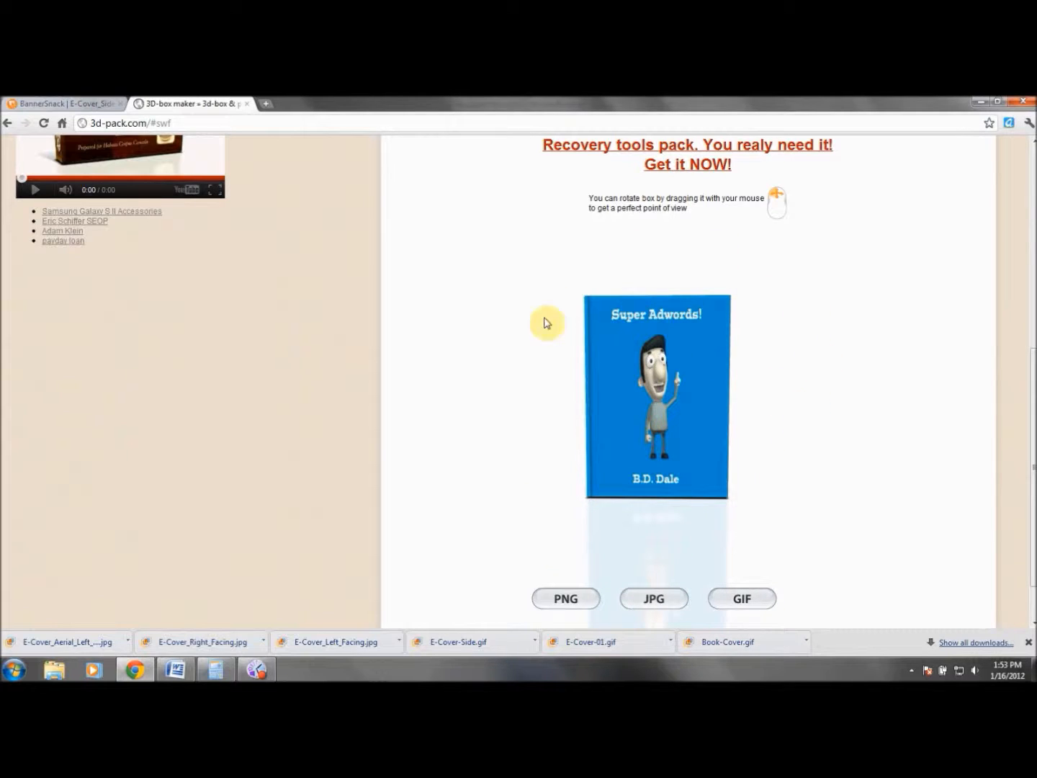
Export the straight-on view of the book as a JPG image and save it in Downloads as E-Cover_Flat
{"action": "left_click", "coordinate": [535, 594]}
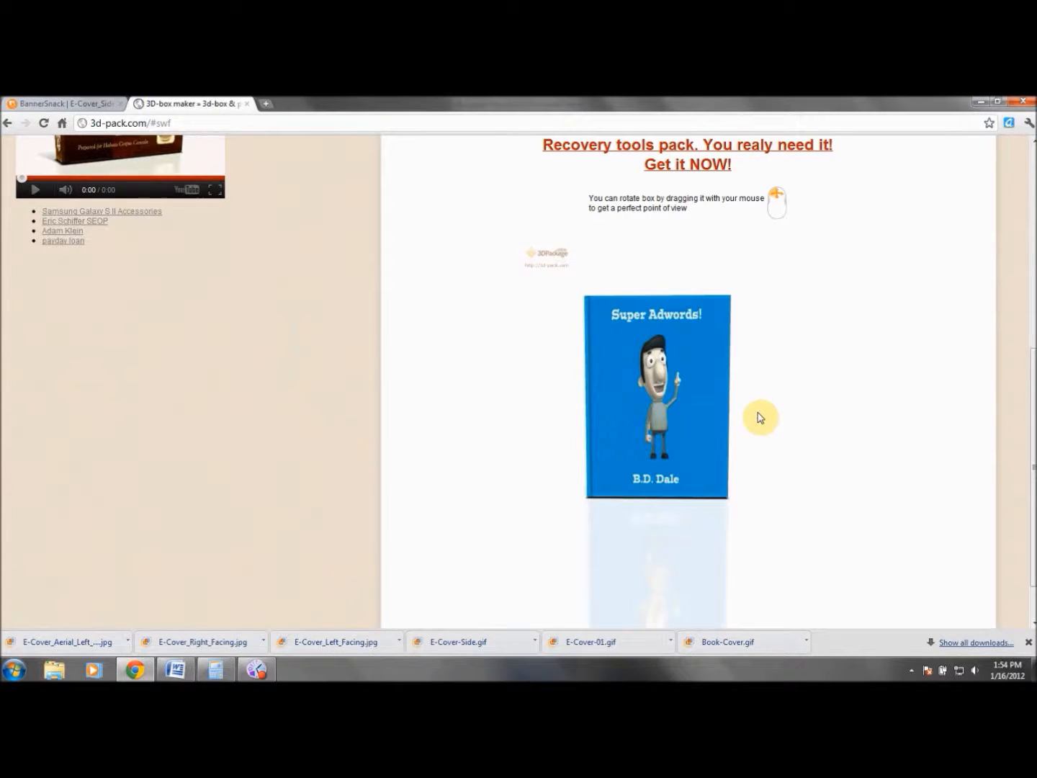
{"action": "right_click", "coordinate": [655, 364]}
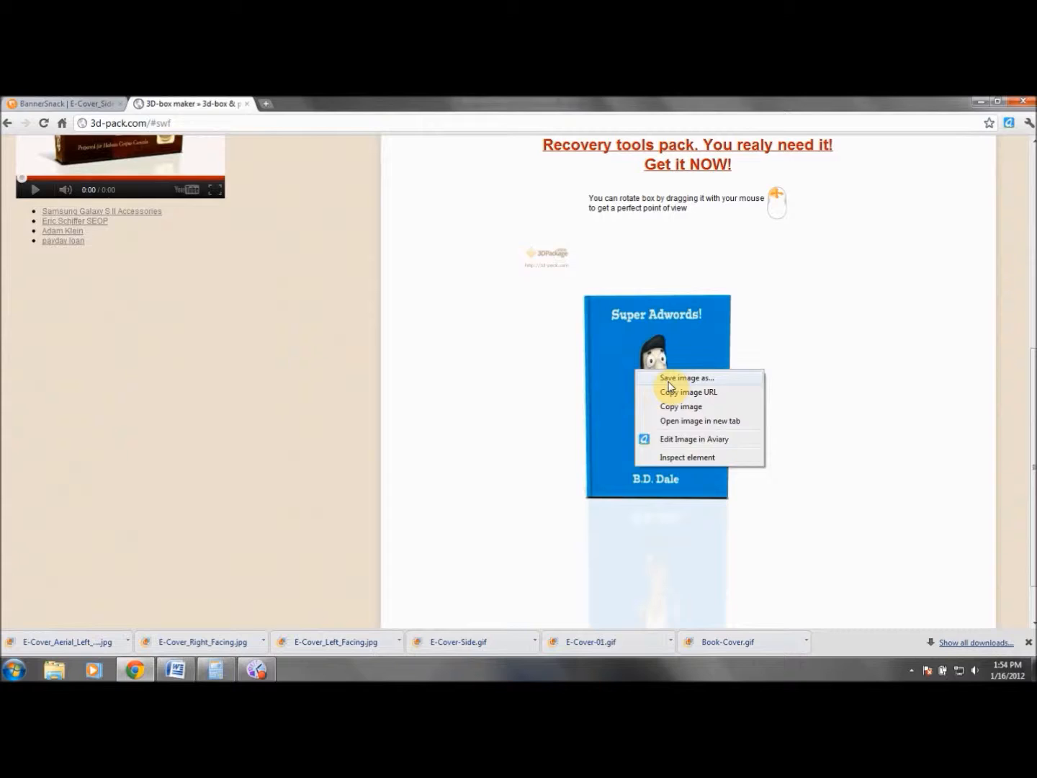
{"action": "left_click", "coordinate": [668, 380]}
{"action": "key", "text": "BackSpace"}
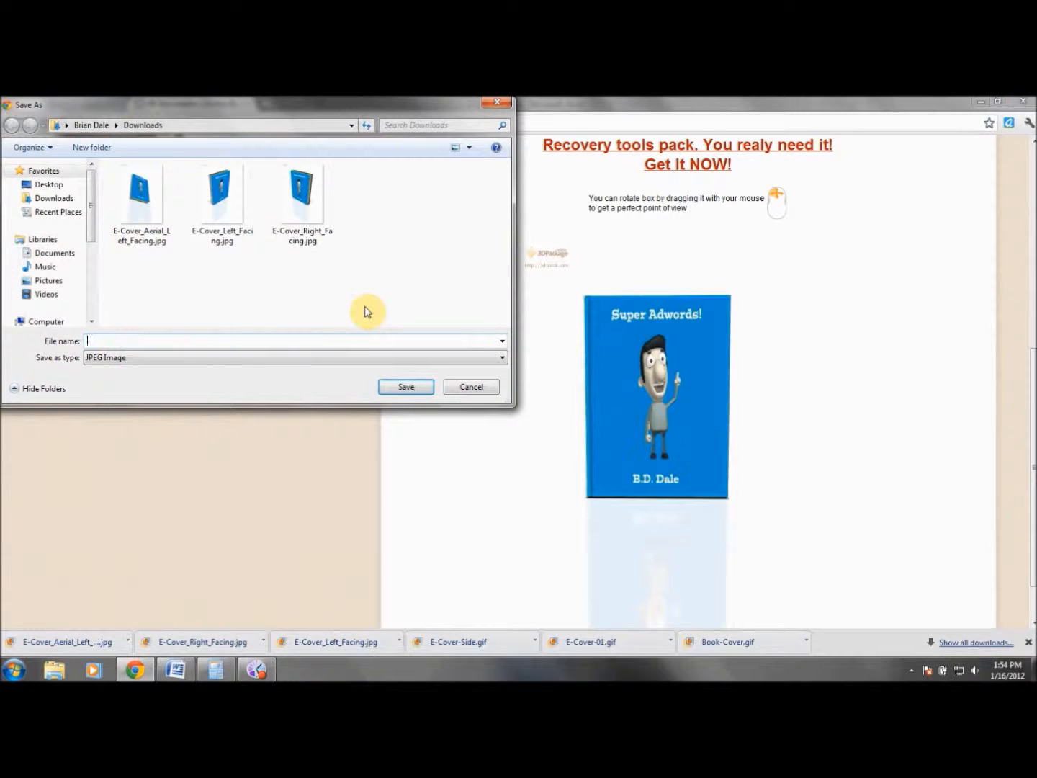
{"action": "type", "text": "E-Cover"}
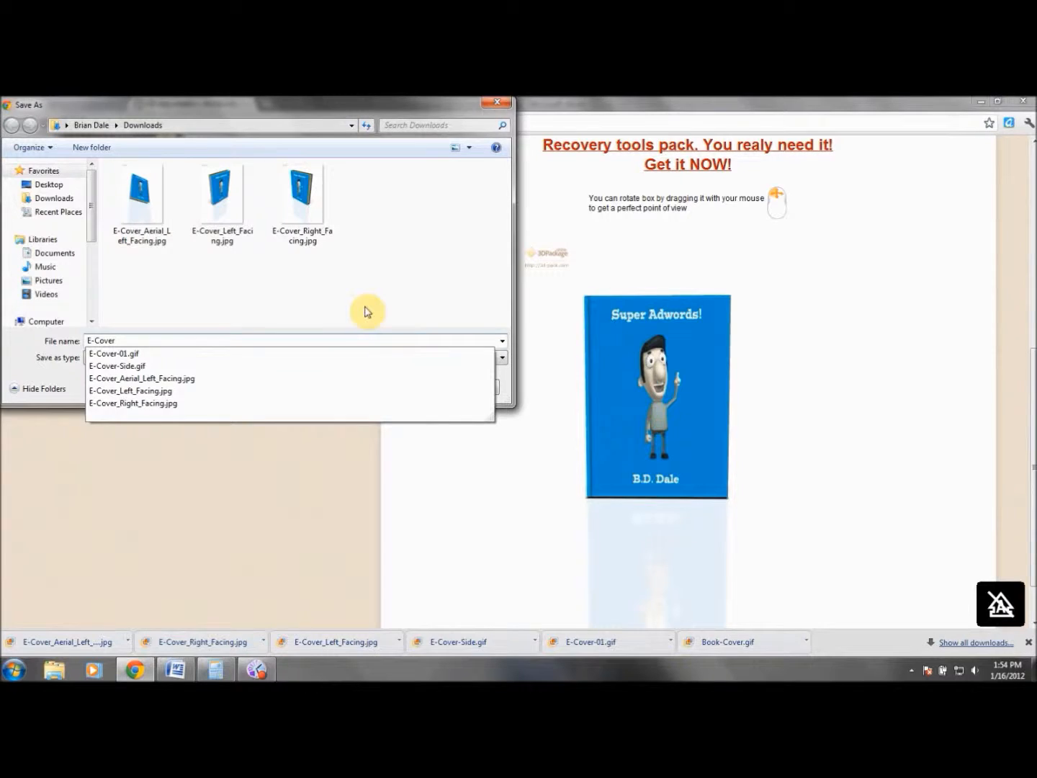
{"action": "type", "text": "_Flat"}
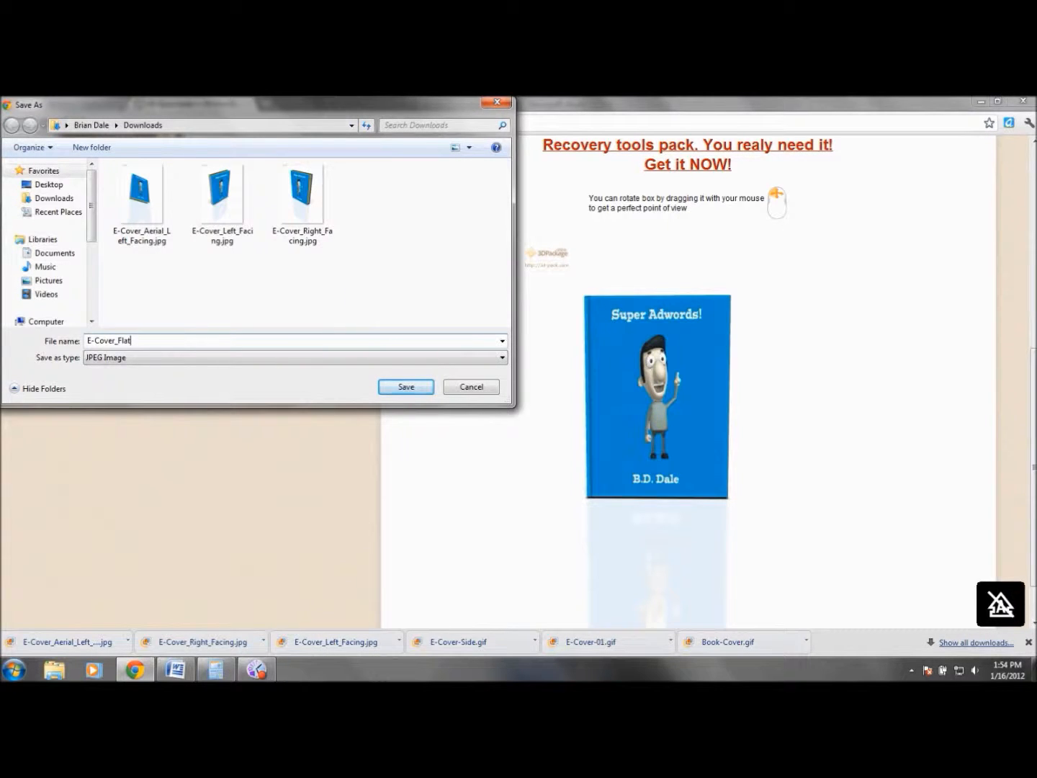
{"action": "left_click", "coordinate": [406, 387]}
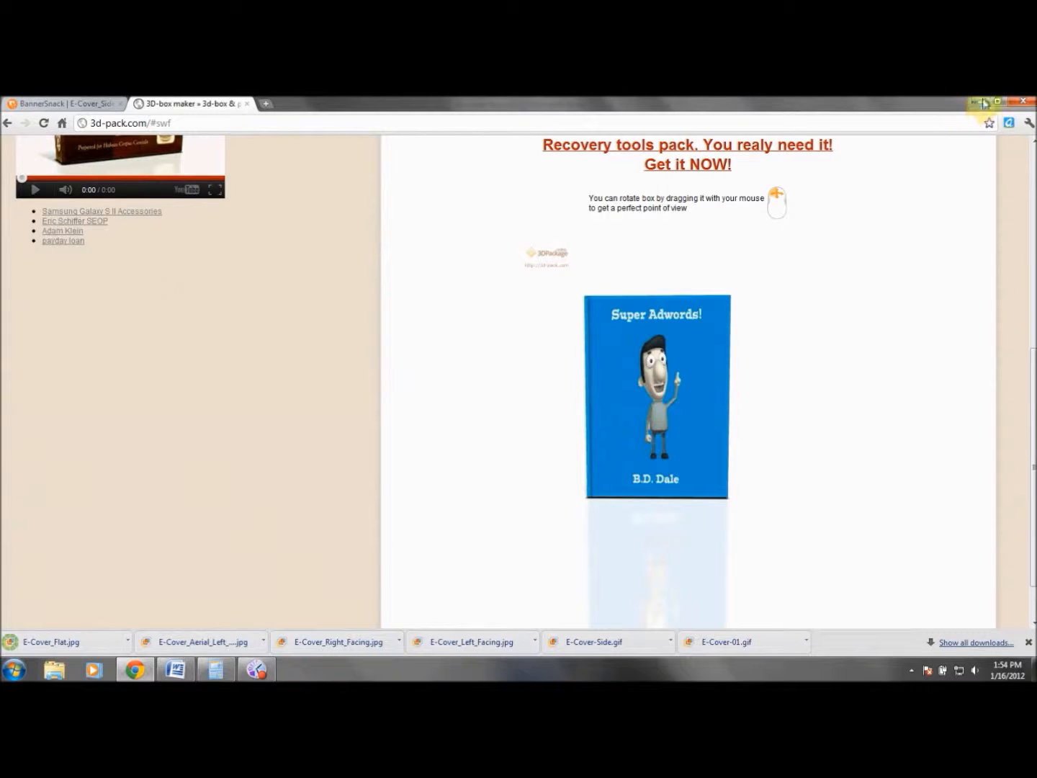
Open E-Cover_Aerial_Left_Facing.jpg from the Downloads folder in Microsoft Office Picture Manager
{"action": "left_click", "coordinate": [55, 671]}
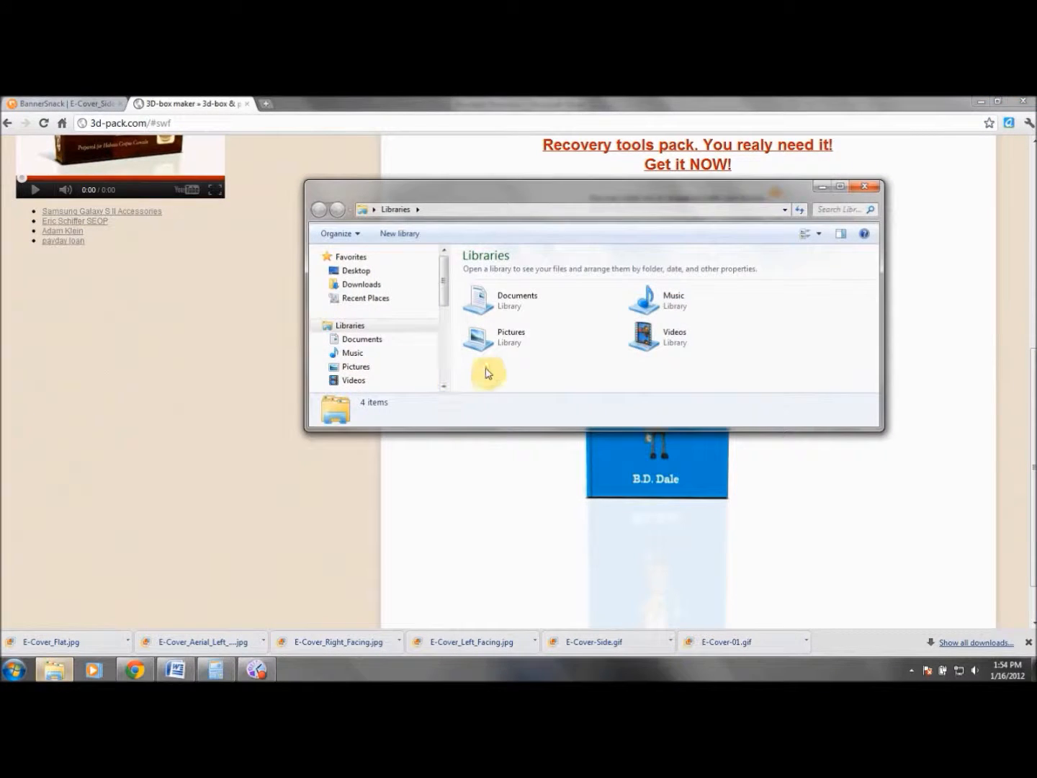
{"action": "left_click", "coordinate": [362, 286]}
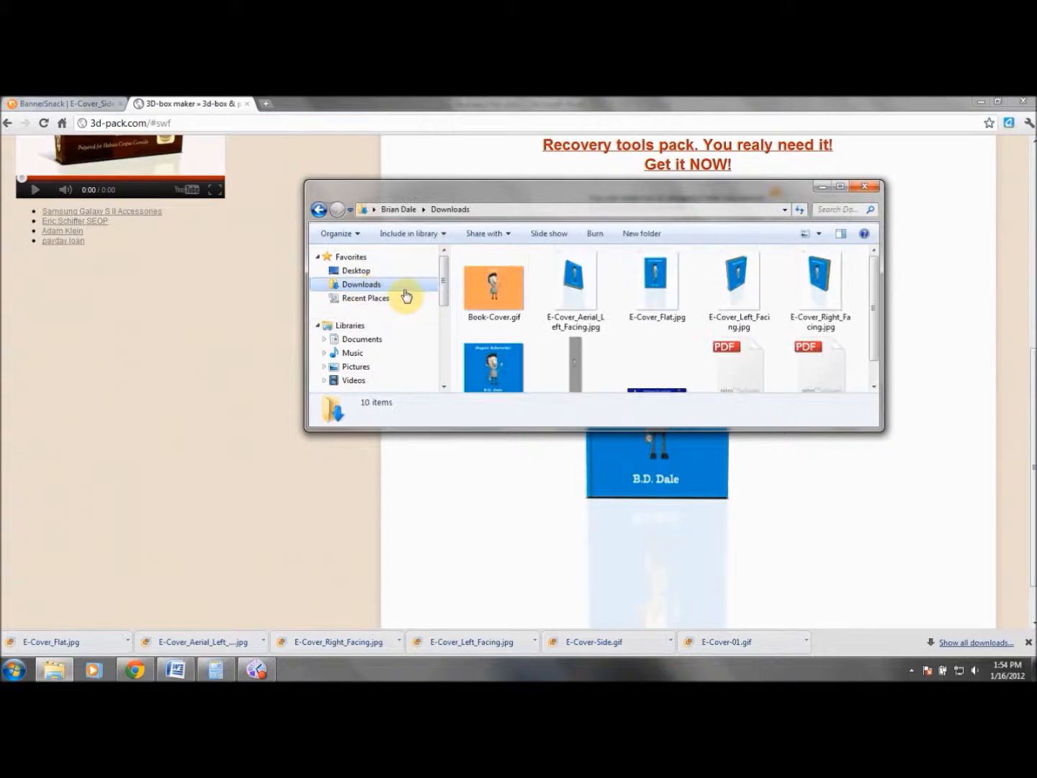
{"action": "right_click", "coordinate": [576, 291]}
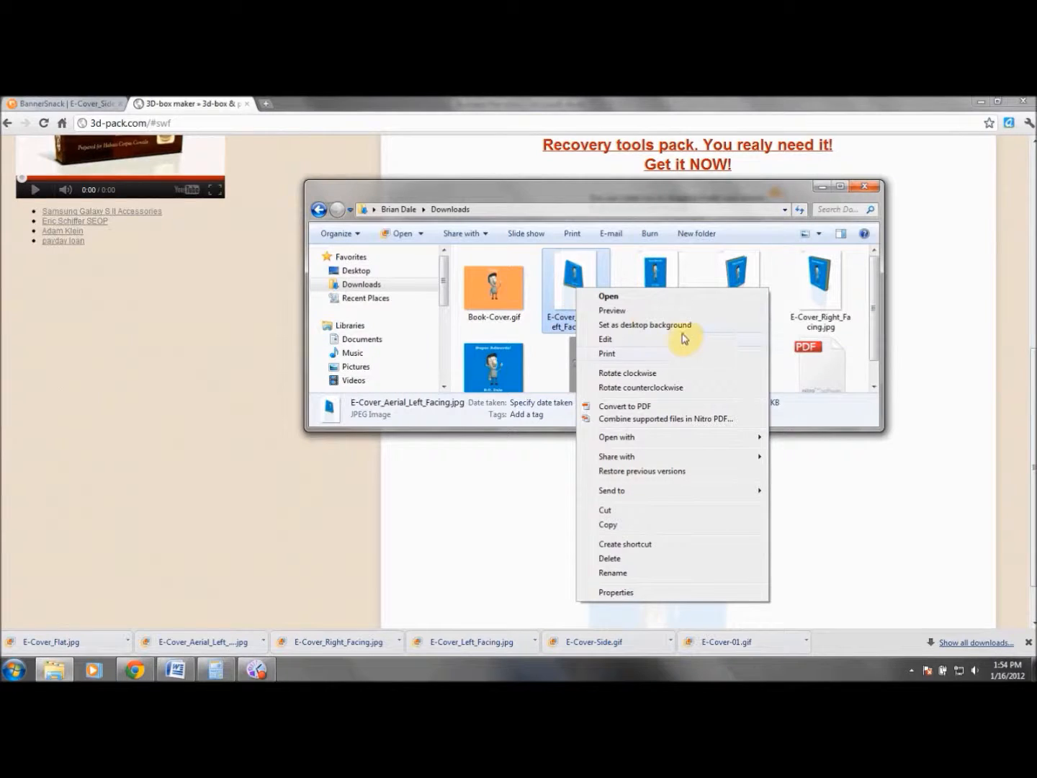
{"action": "mouse_move", "coordinate": [742, 438]}
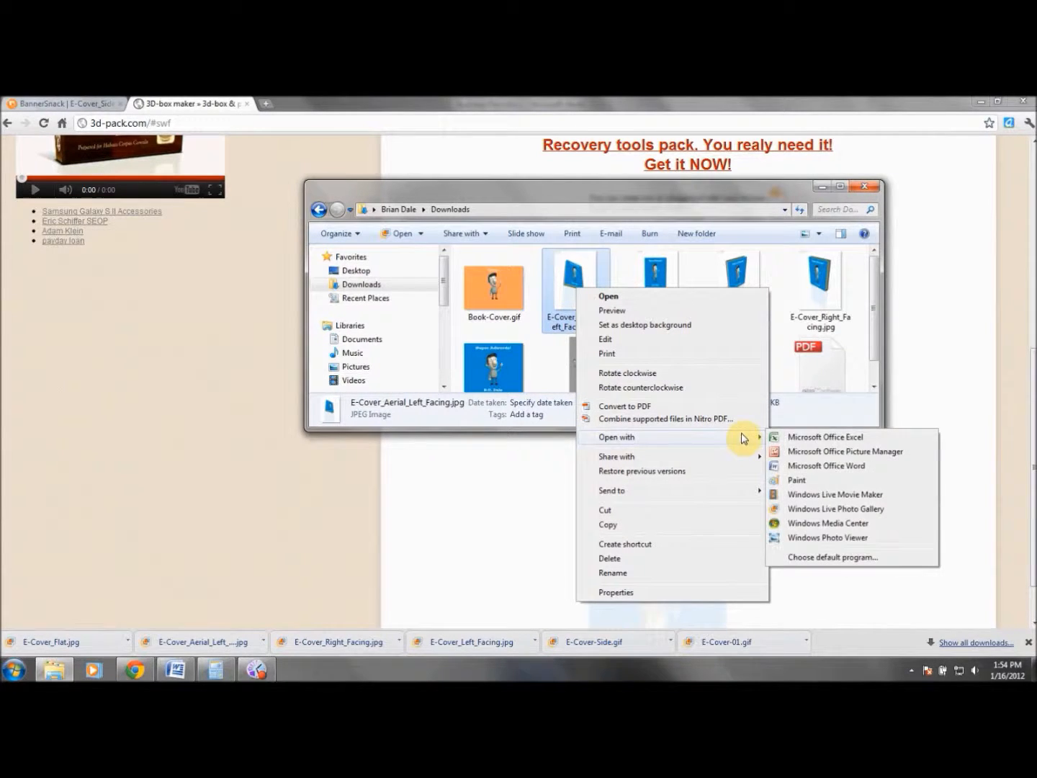
{"action": "left_click", "coordinate": [808, 453]}
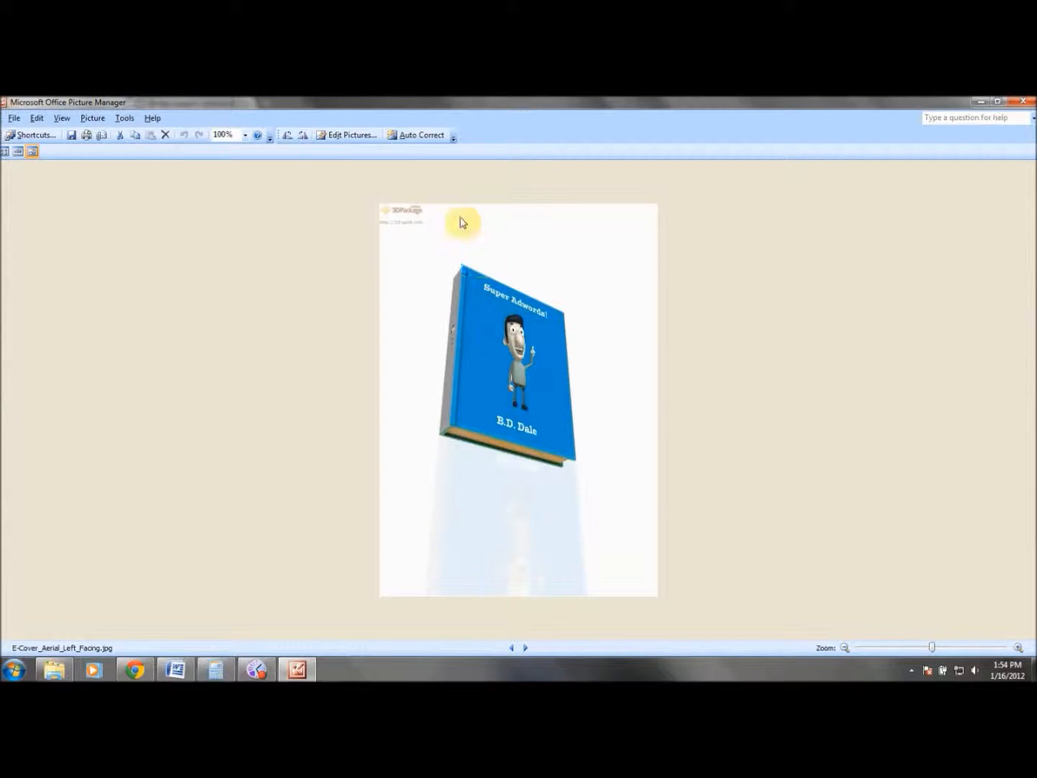
Crop the aerial image closely around the book, removing 84 pixels left, 105 right, 95 top and 191 bottom
{"action": "left_click", "coordinate": [346, 135]}
{"action": "left_click", "coordinate": [943, 311]}
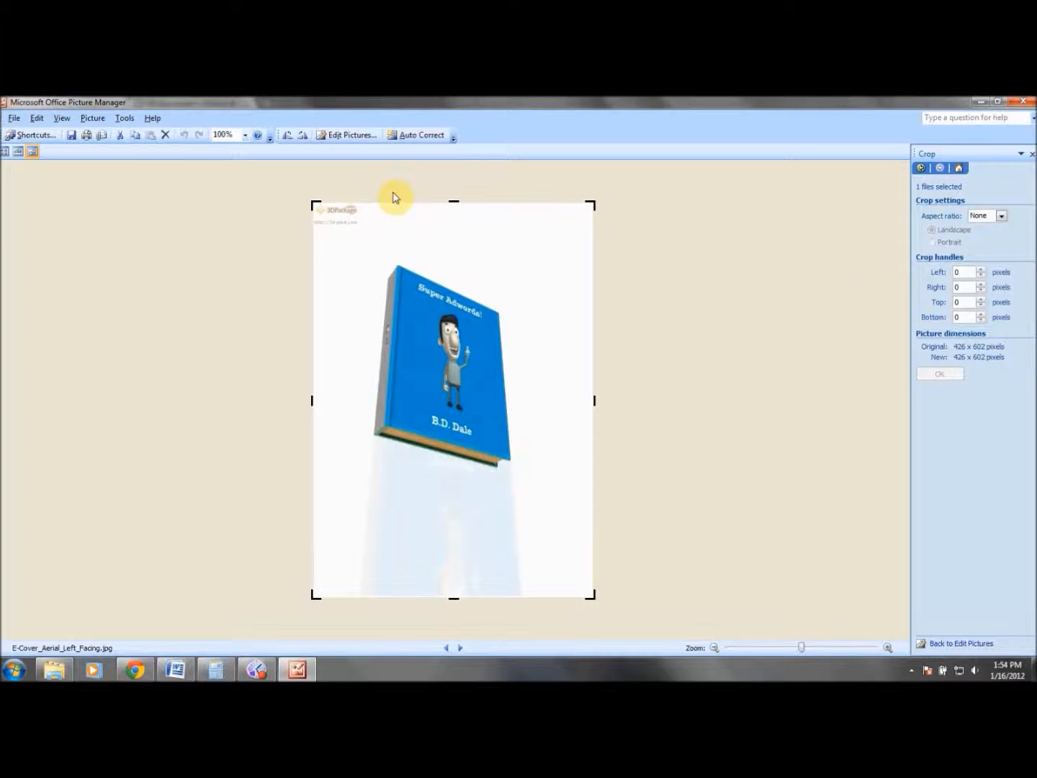
{"action": "left_click_drag", "start_coordinate": [453, 200], "coordinate": [453, 264]}
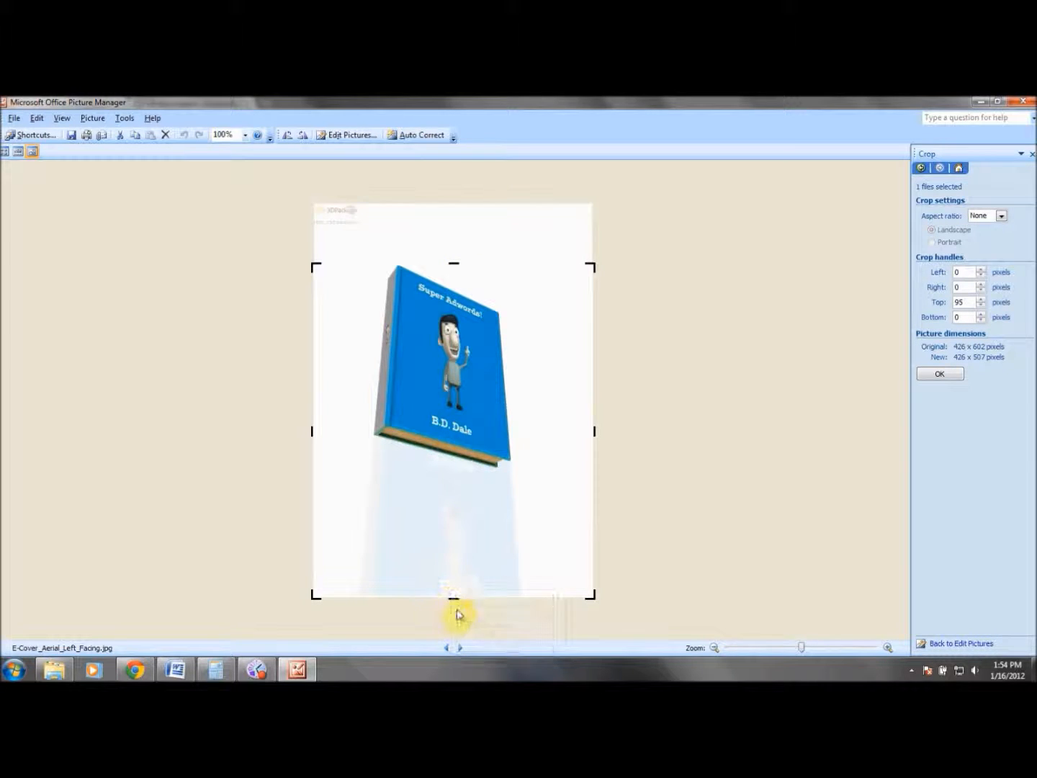
{"action": "left_click_drag", "start_coordinate": [453, 600], "coordinate": [474, 477]}
{"action": "left_click_drag", "start_coordinate": [597, 369], "coordinate": [534, 368]}
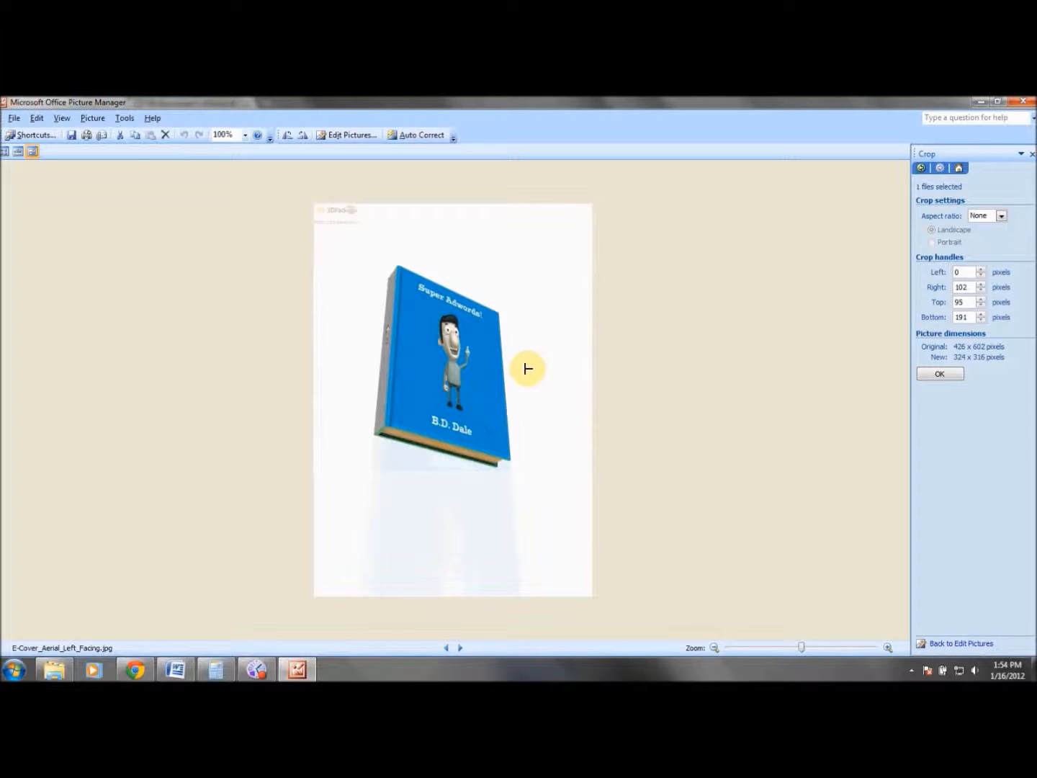
{"action": "left_click_drag", "start_coordinate": [528, 370], "coordinate": [527, 370]}
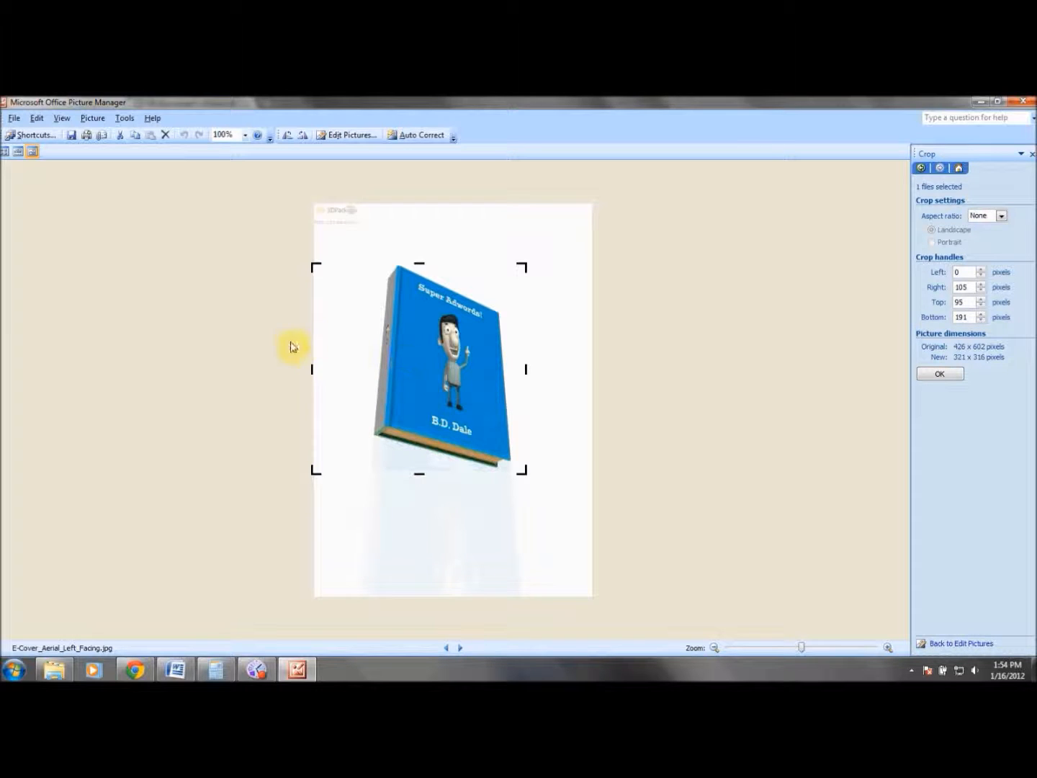
{"action": "left_click_drag", "start_coordinate": [321, 368], "coordinate": [361, 366]}
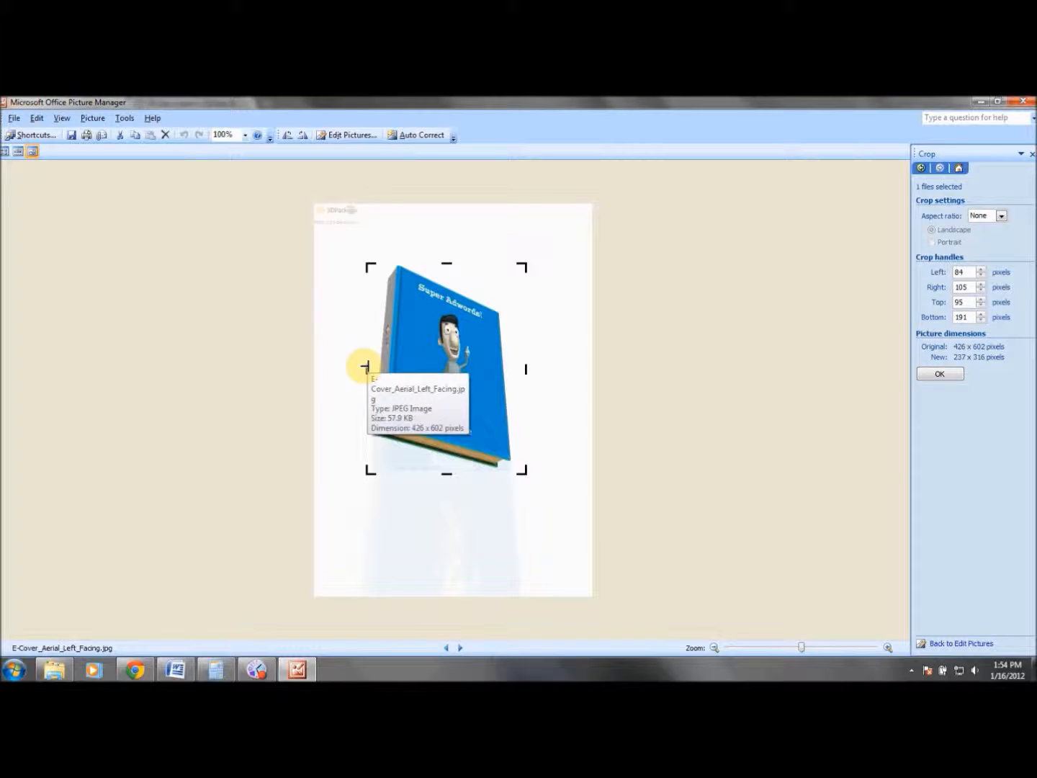
{"action": "left_click", "coordinate": [940, 375]}
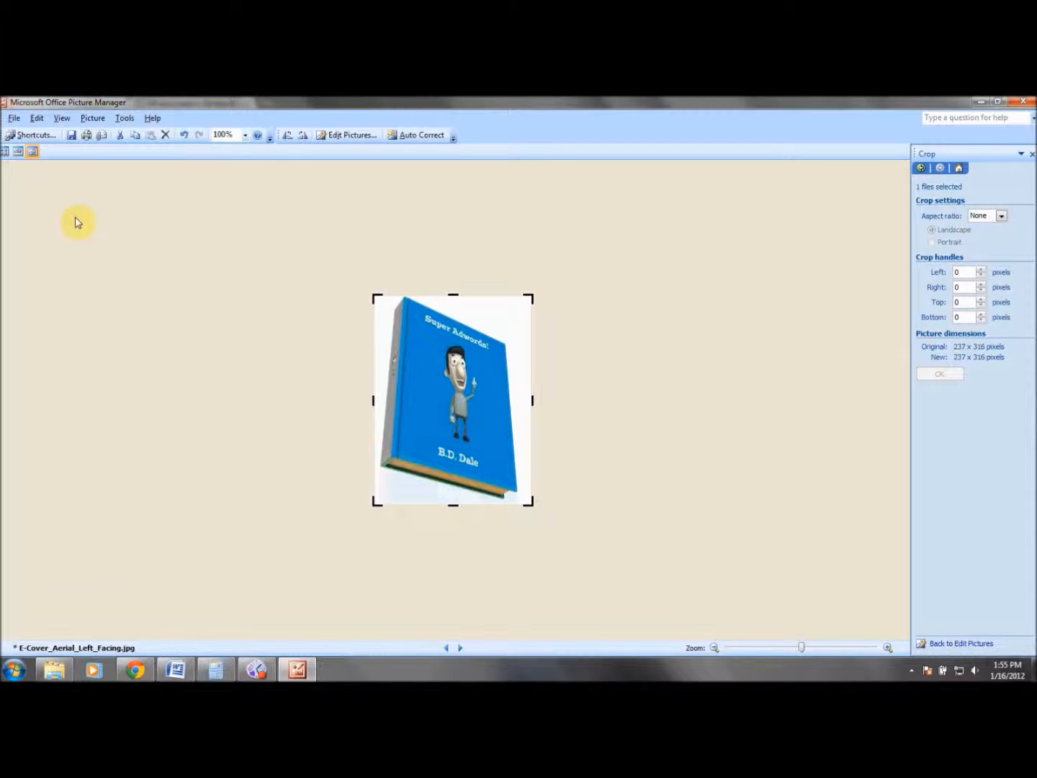
Save the cropped aerial image and open it from the Downloads folder to check the result
{"action": "left_click", "coordinate": [73, 136]}
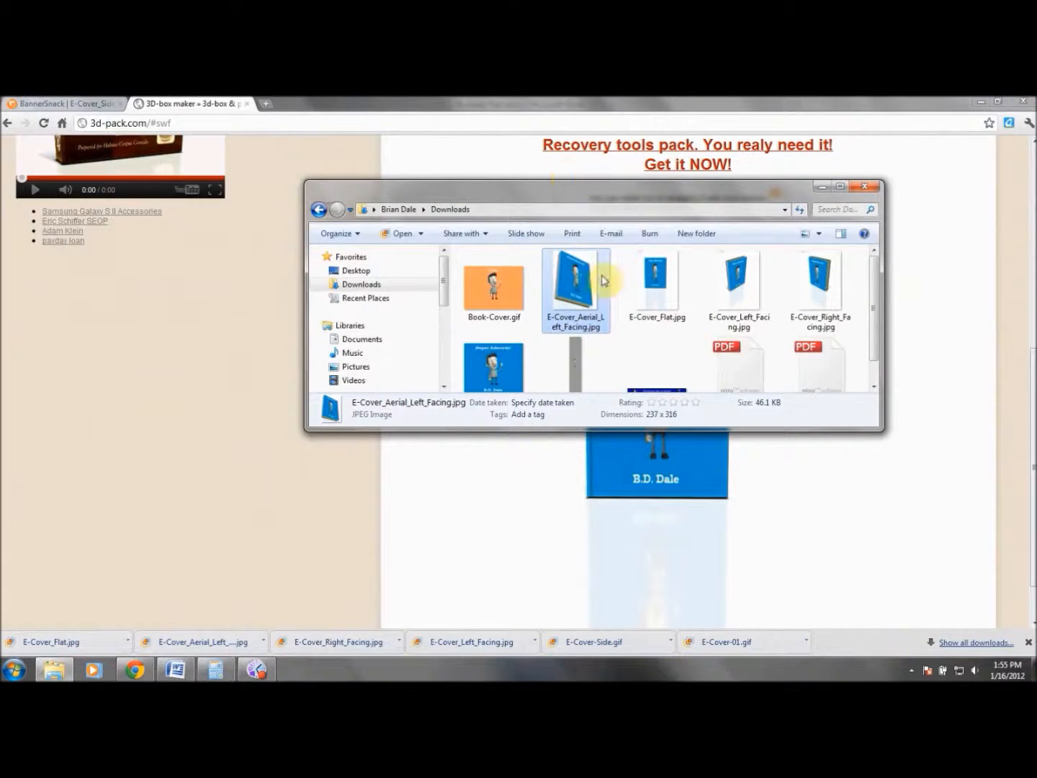
{"action": "double_click", "coordinate": [587, 282]}
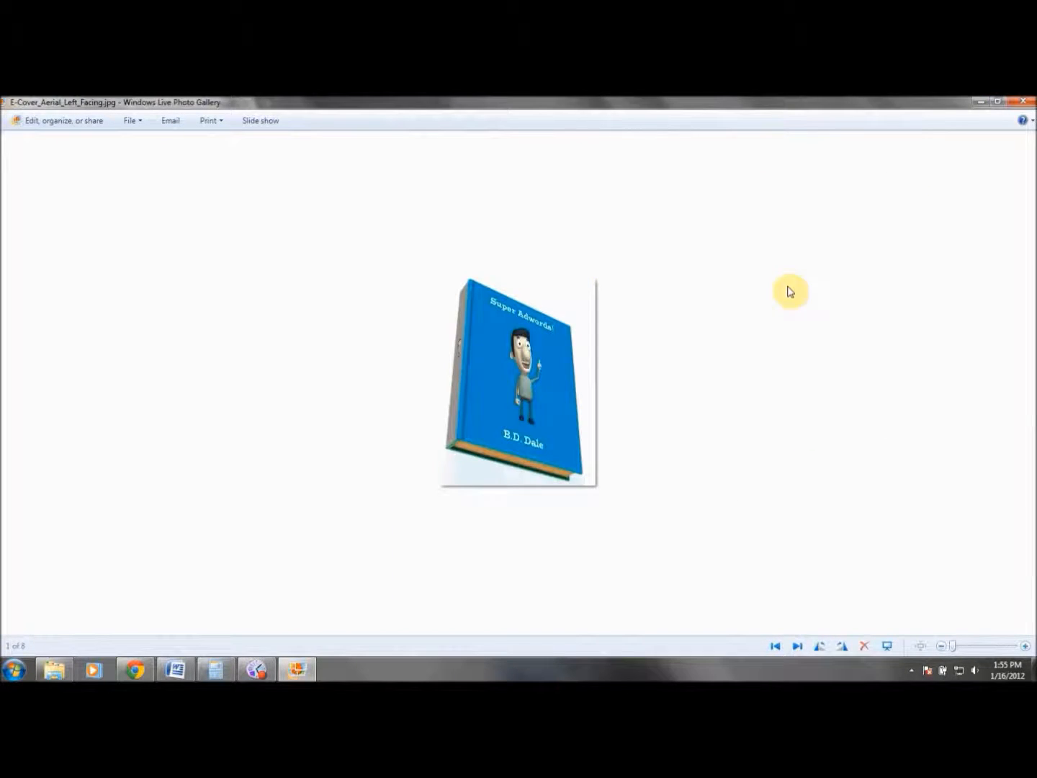
{"action": "left_click", "coordinate": [1024, 100]}
Open E-Cover_Flat.jpg from the Downloads folder in Microsoft Office Picture Manager
{"action": "left_click", "coordinate": [657, 271]}
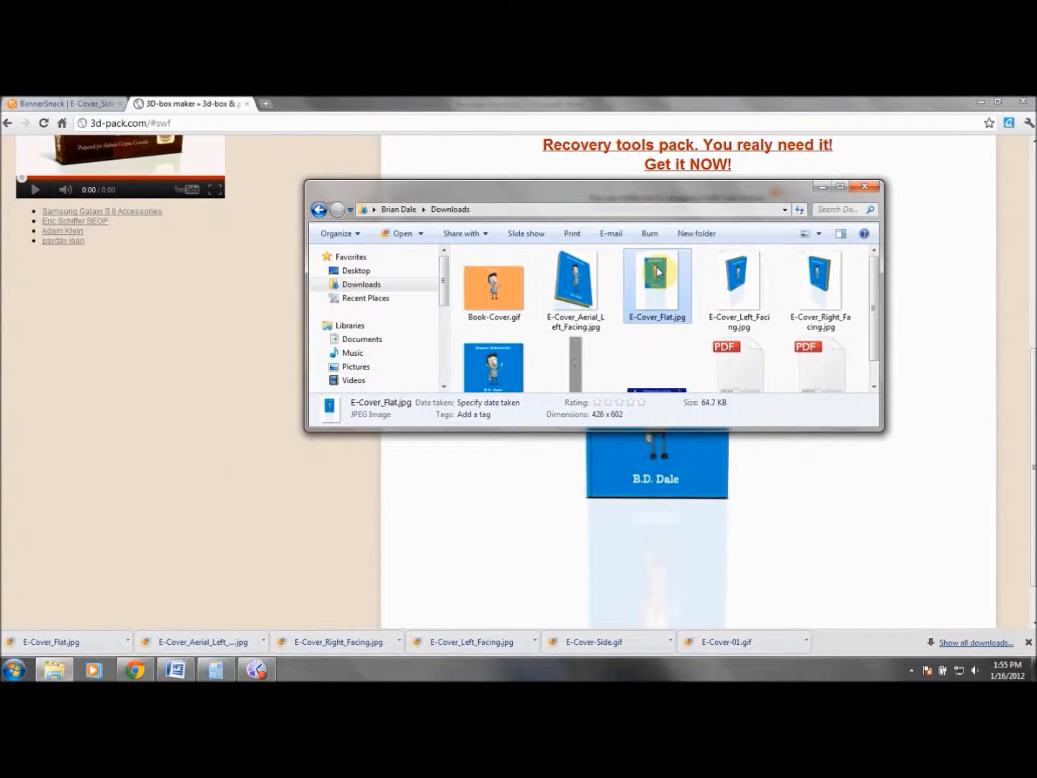
{"action": "right_click", "coordinate": [656, 271]}
{"action": "mouse_move", "coordinate": [798, 418]}
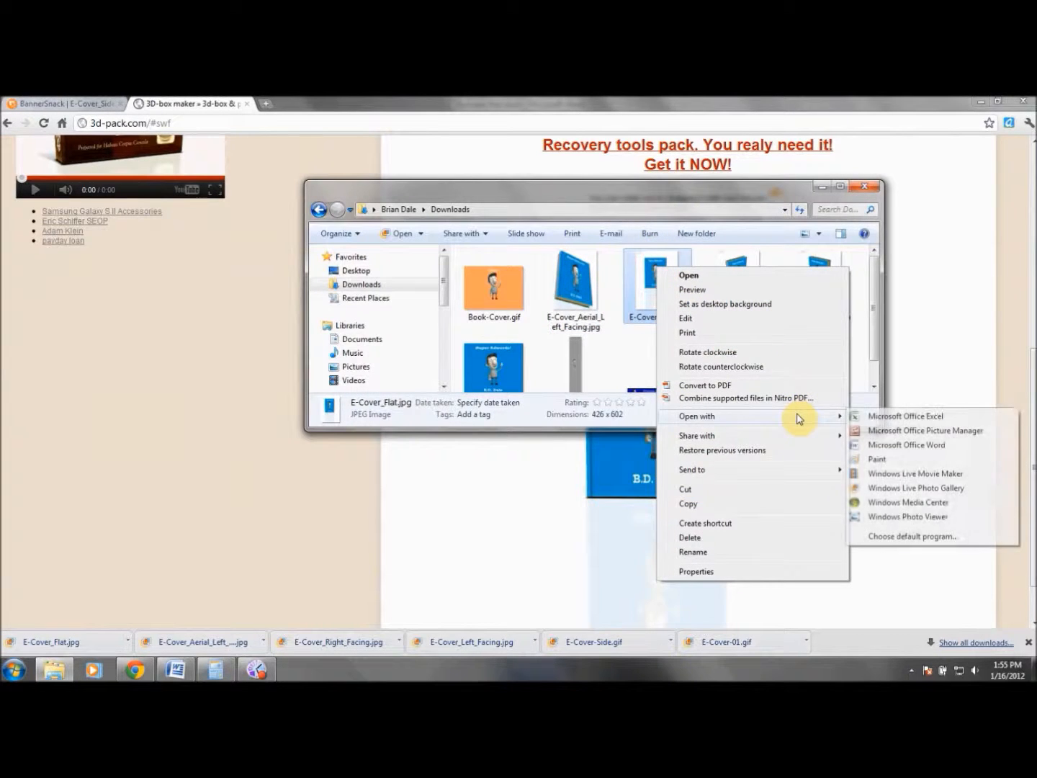
{"action": "left_click", "coordinate": [892, 431]}
Crop the flat cover image closely around the book to 230 x 324 pixels, save it and close Picture Manager
{"action": "left_click", "coordinate": [357, 134]}
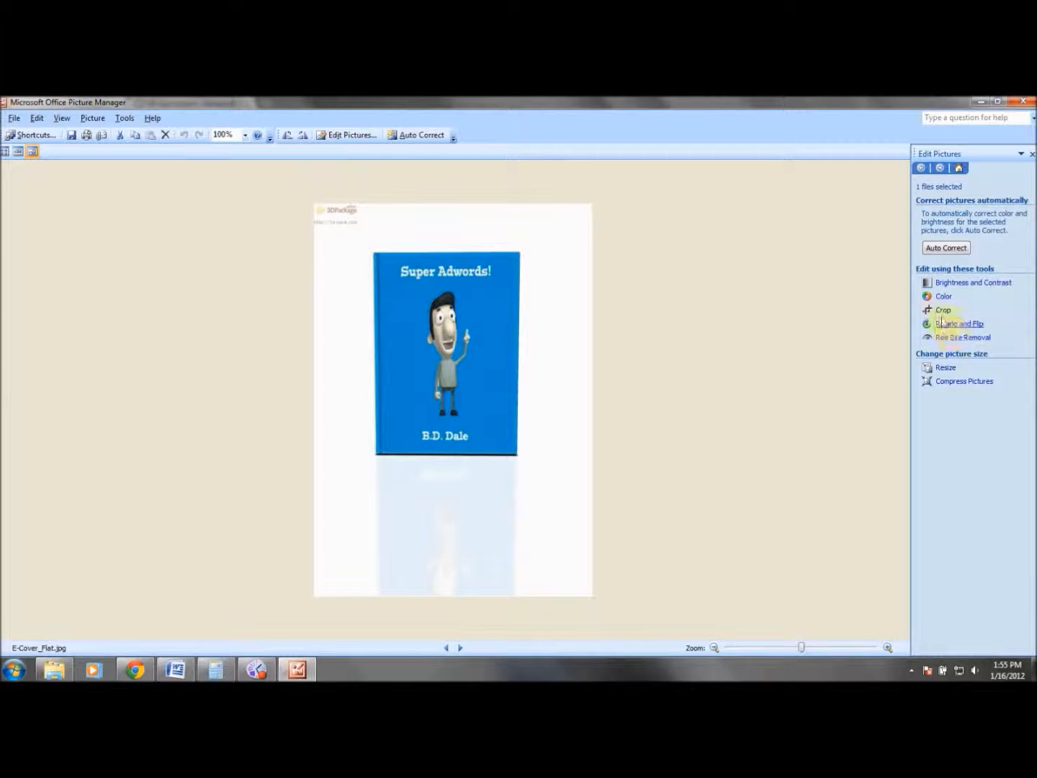
{"action": "left_click", "coordinate": [943, 309]}
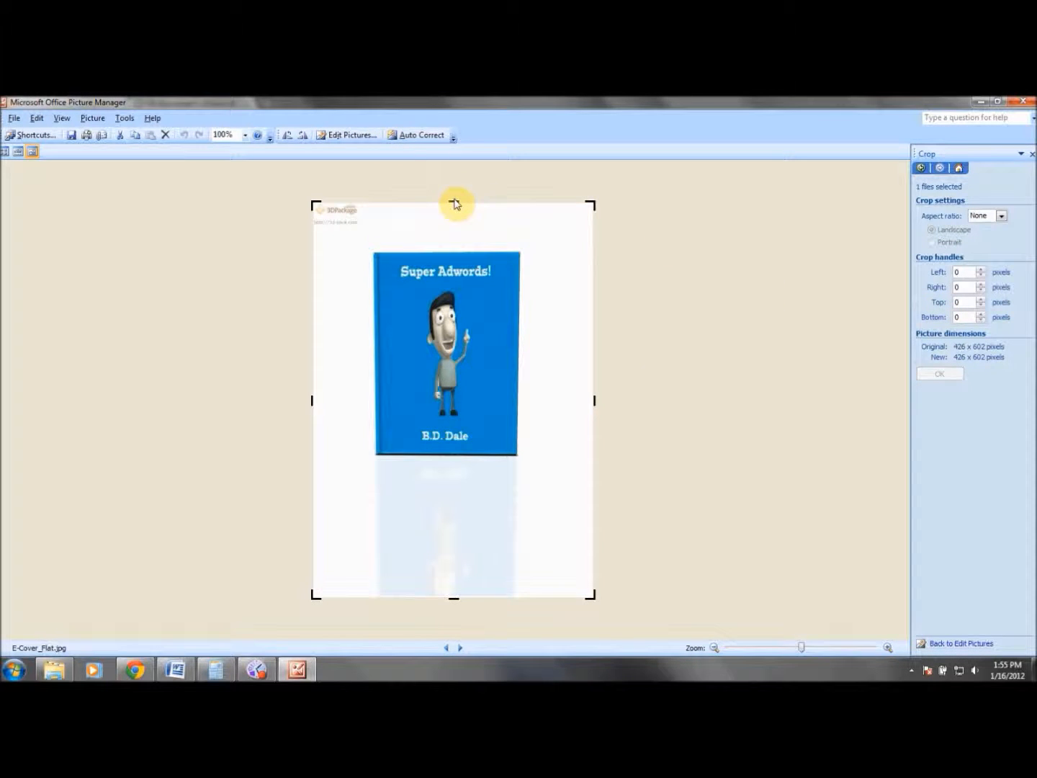
{"action": "left_click_drag", "start_coordinate": [455, 198], "coordinate": [455, 251]}
{"action": "left_click_drag", "start_coordinate": [452, 600], "coordinate": [461, 465]}
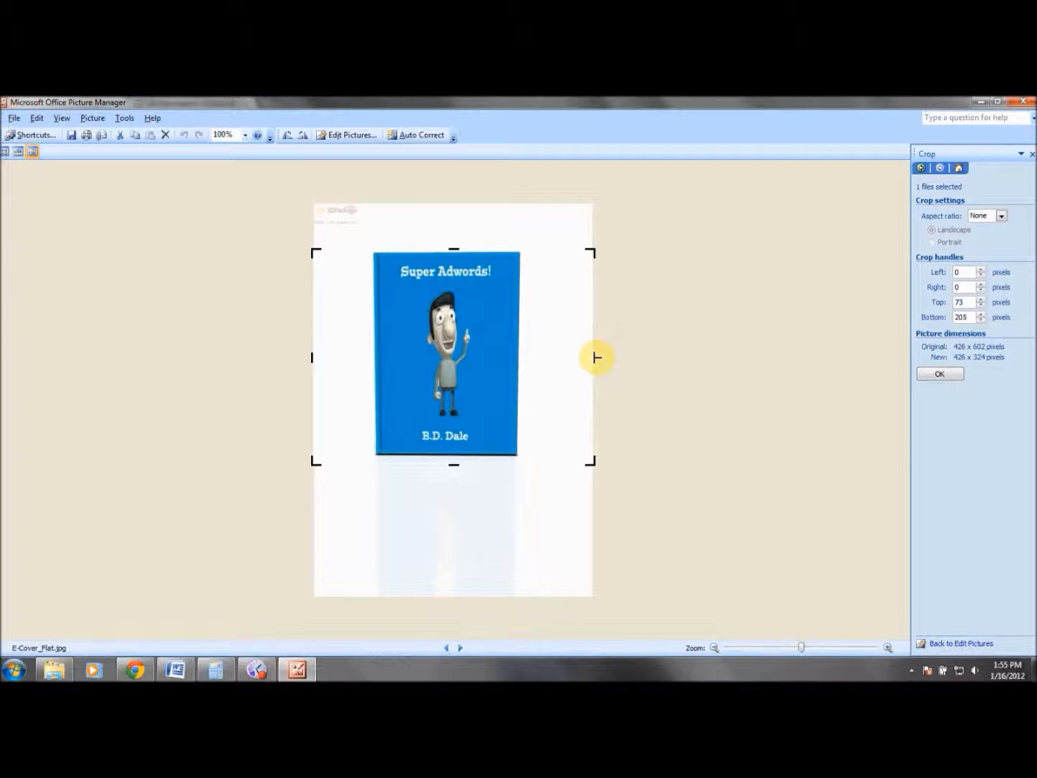
{"action": "left_click_drag", "start_coordinate": [597, 358], "coordinate": [526, 358]}
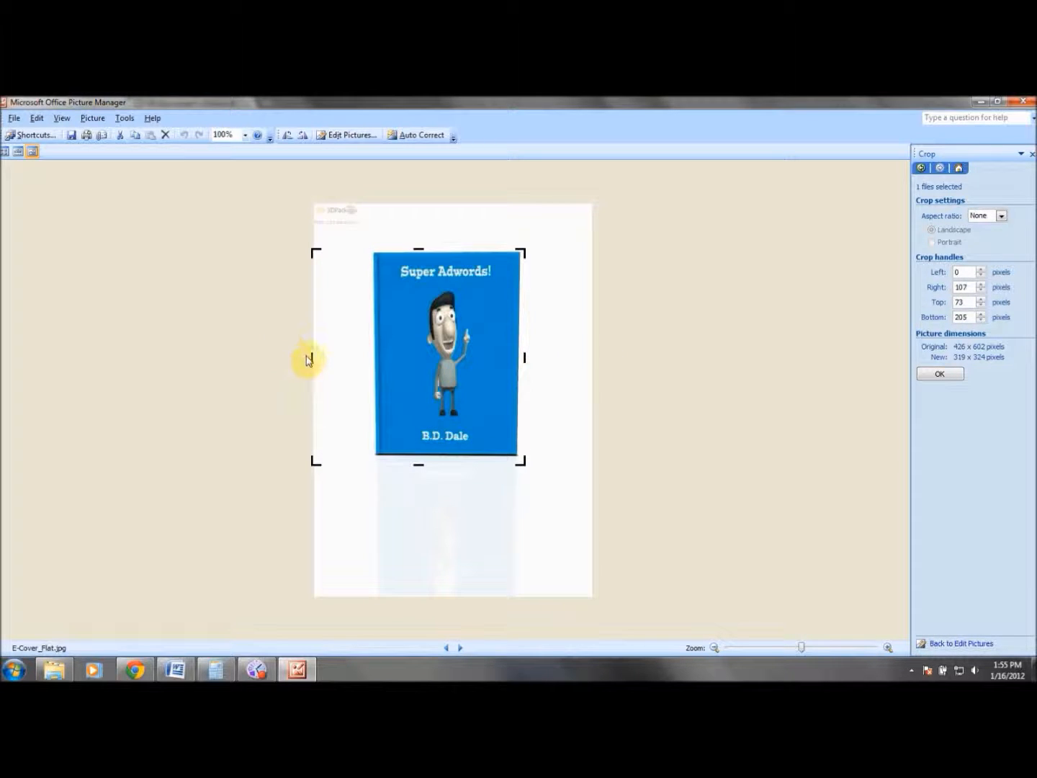
{"action": "left_click_drag", "start_coordinate": [308, 358], "coordinate": [369, 358]}
{"action": "left_click", "coordinate": [945, 378]}
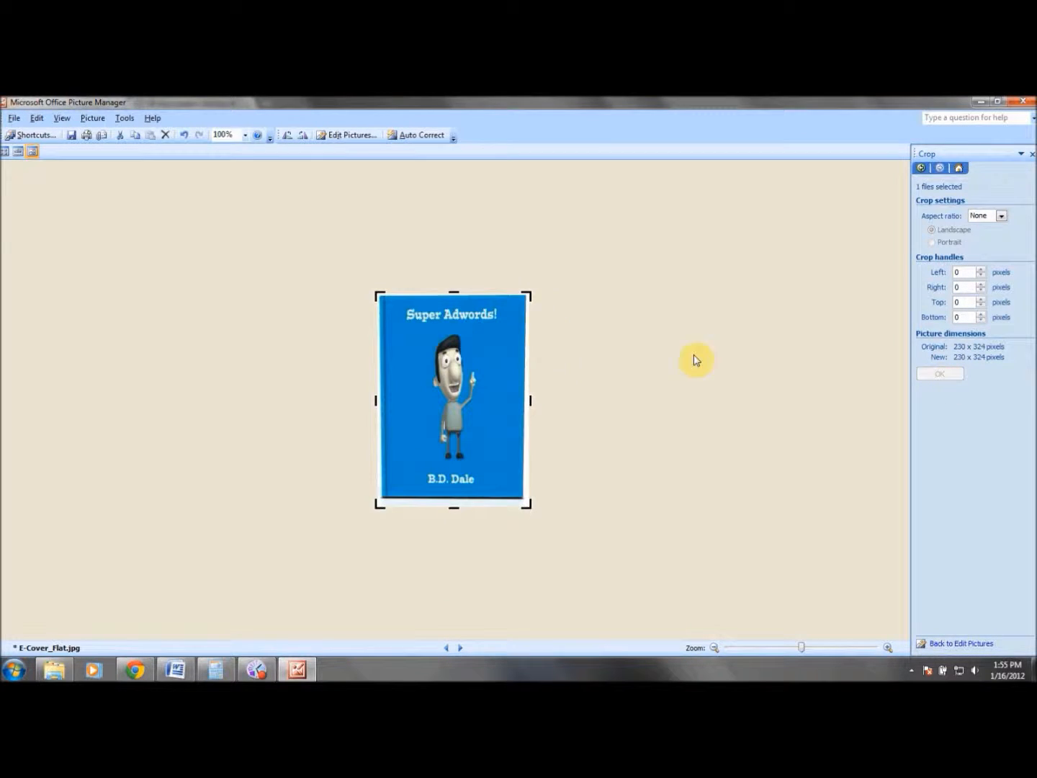
{"action": "left_click", "coordinate": [72, 135]}
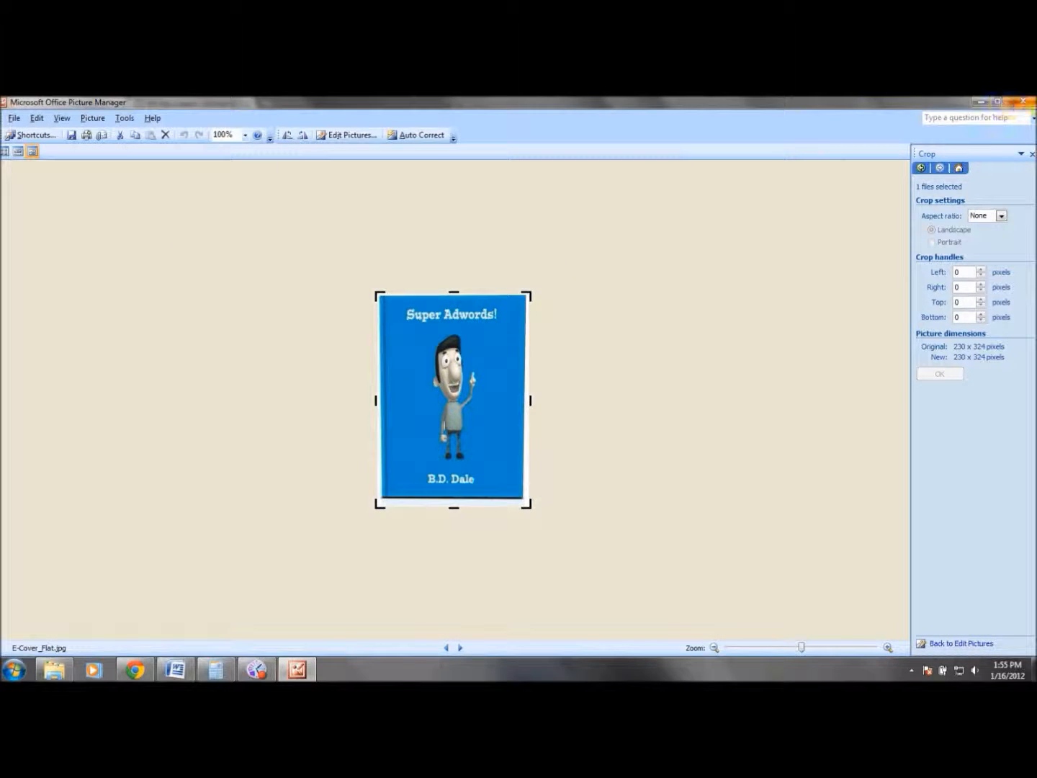
{"action": "left_click", "coordinate": [1024, 101]}
Open E-Cover_Left_Facing.jpg from the Downloads folder in Microsoft Office Picture Manager
{"action": "right_click", "coordinate": [748, 270]}
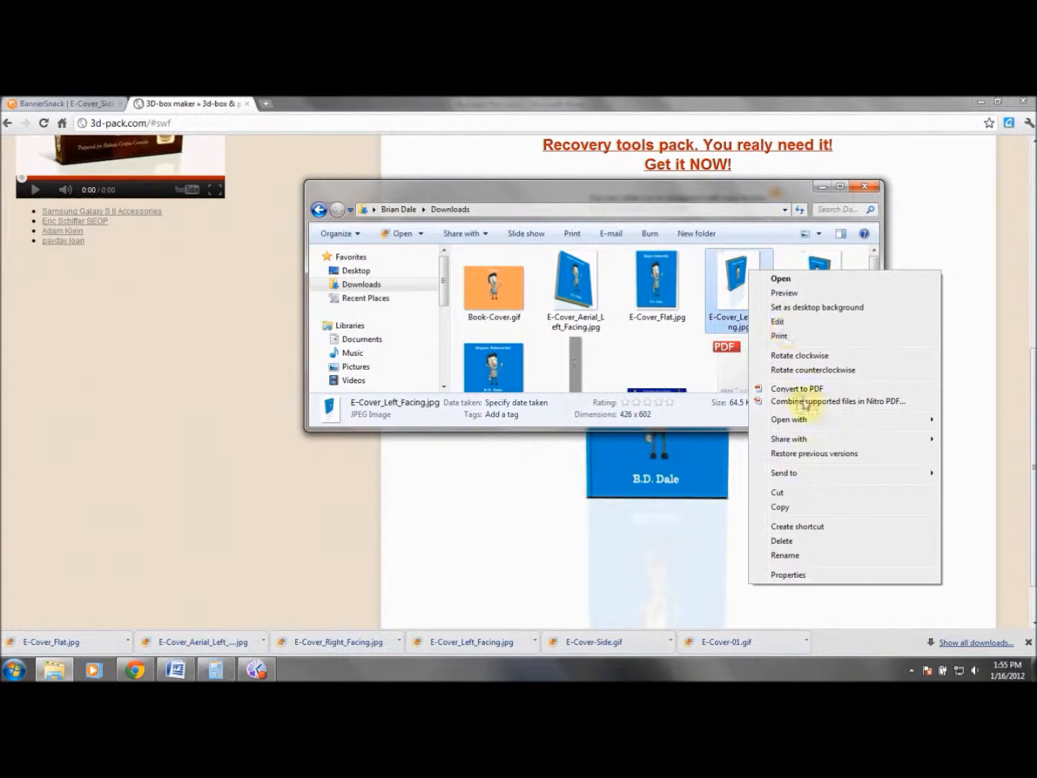
{"action": "mouse_move", "coordinate": [771, 422]}
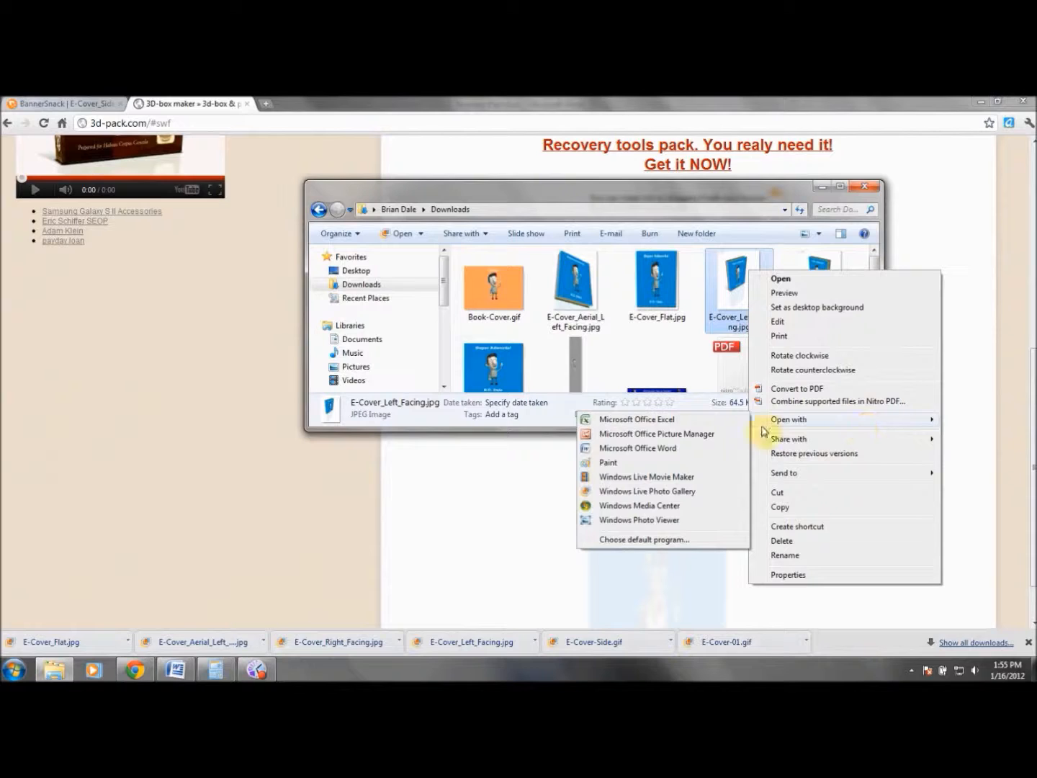
{"action": "left_click", "coordinate": [667, 433]}
Crop the left-facing cover image closely around the book to 233 x 372 pixels, save it and close Picture Manager
{"action": "left_click", "coordinate": [348, 134]}
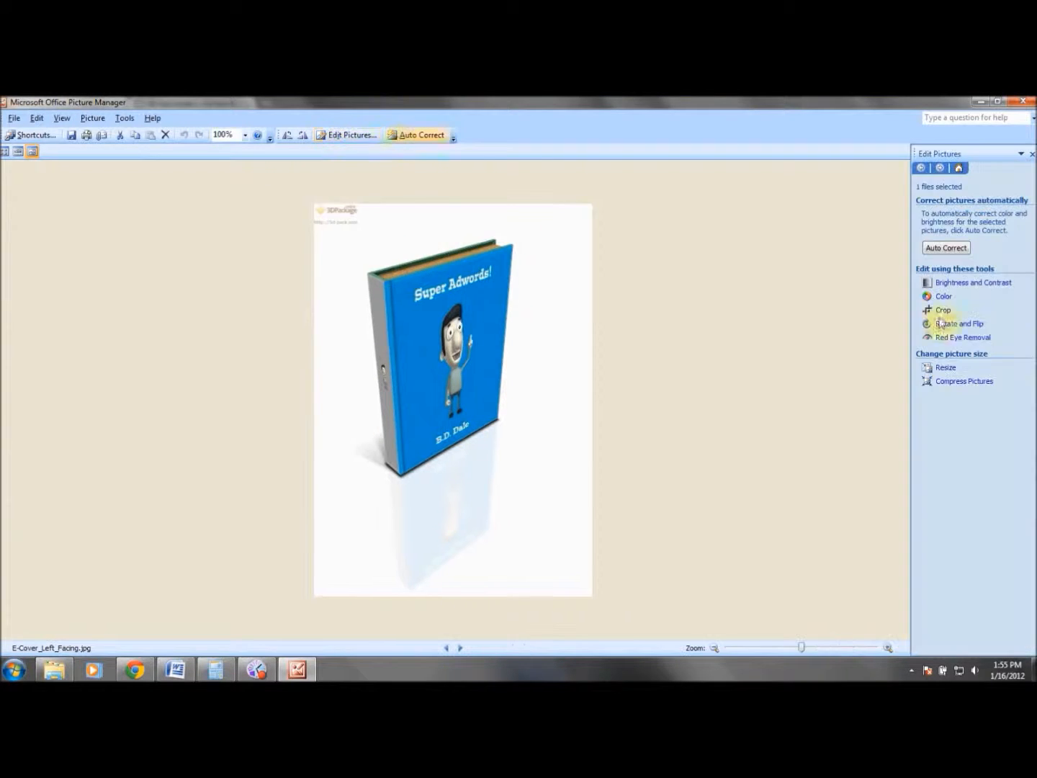
{"action": "left_click", "coordinate": [944, 311]}
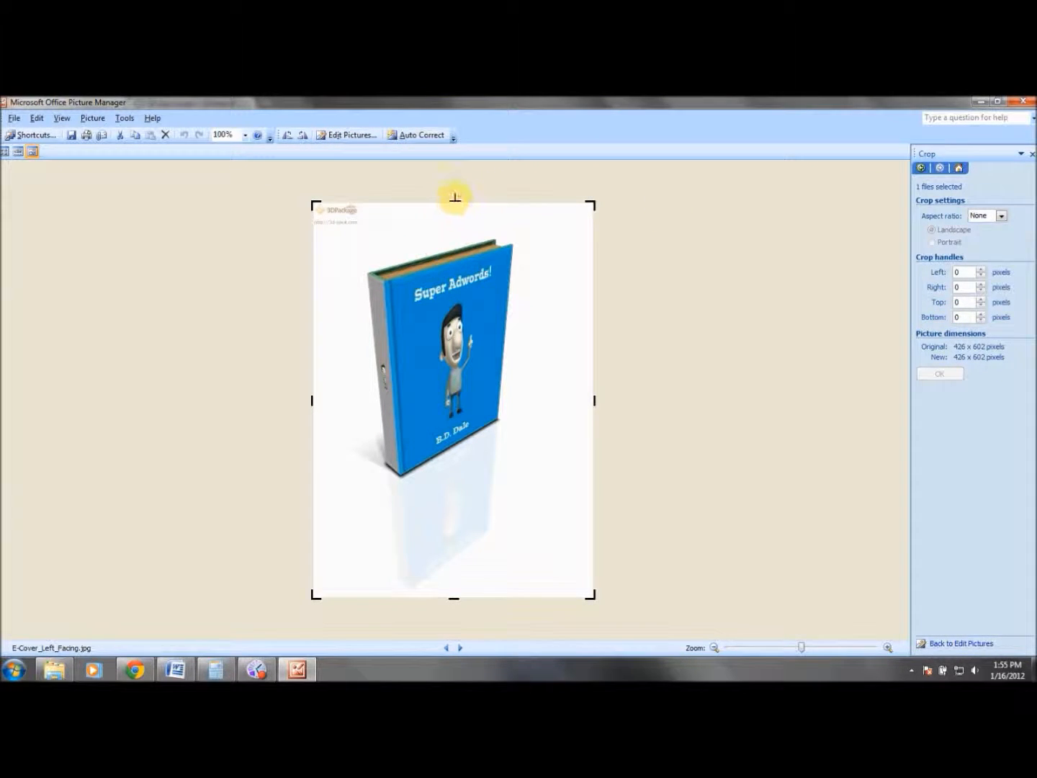
{"action": "left_click_drag", "start_coordinate": [454, 198], "coordinate": [464, 236]}
{"action": "left_click_drag", "start_coordinate": [454, 603], "coordinate": [463, 482]}
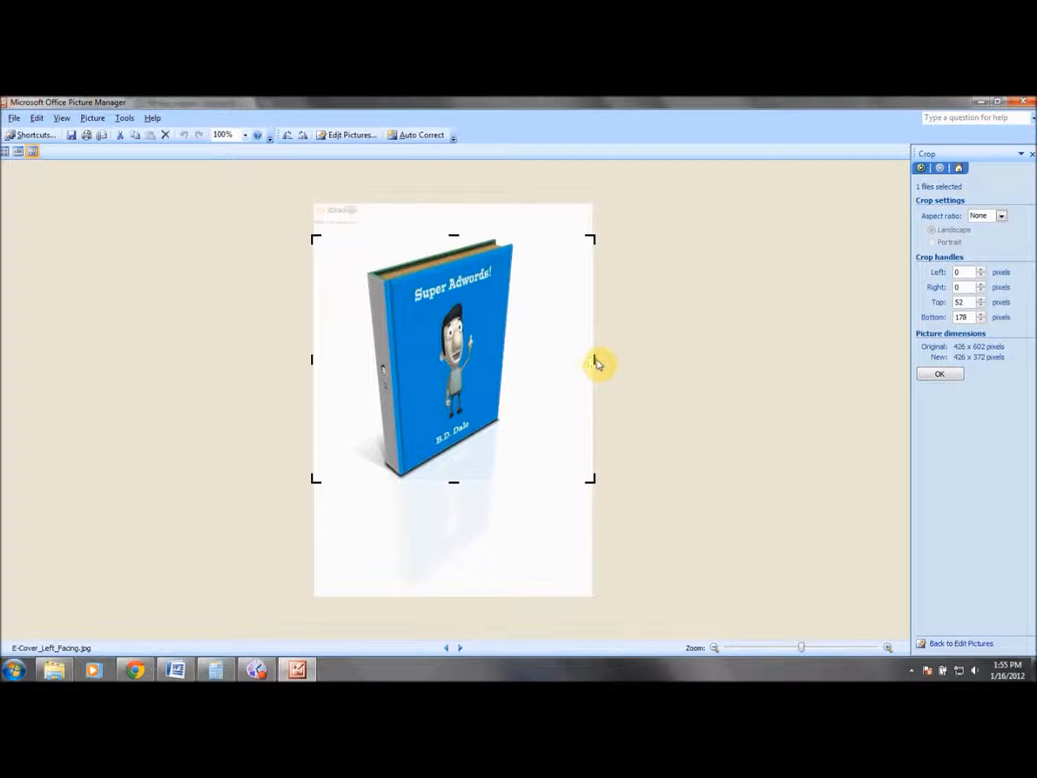
{"action": "left_click_drag", "start_coordinate": [595, 360], "coordinate": [516, 357]}
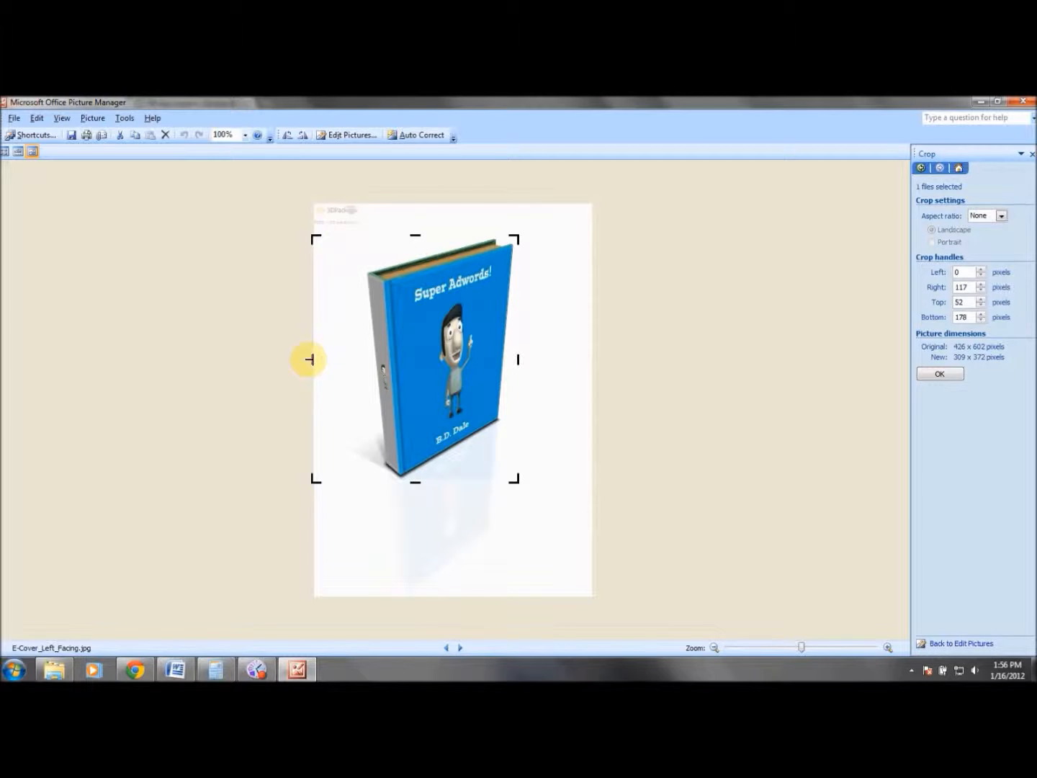
{"action": "left_click_drag", "start_coordinate": [310, 360], "coordinate": [357, 355]}
{"action": "left_click_drag", "start_coordinate": [366, 357], "coordinate": [359, 360]}
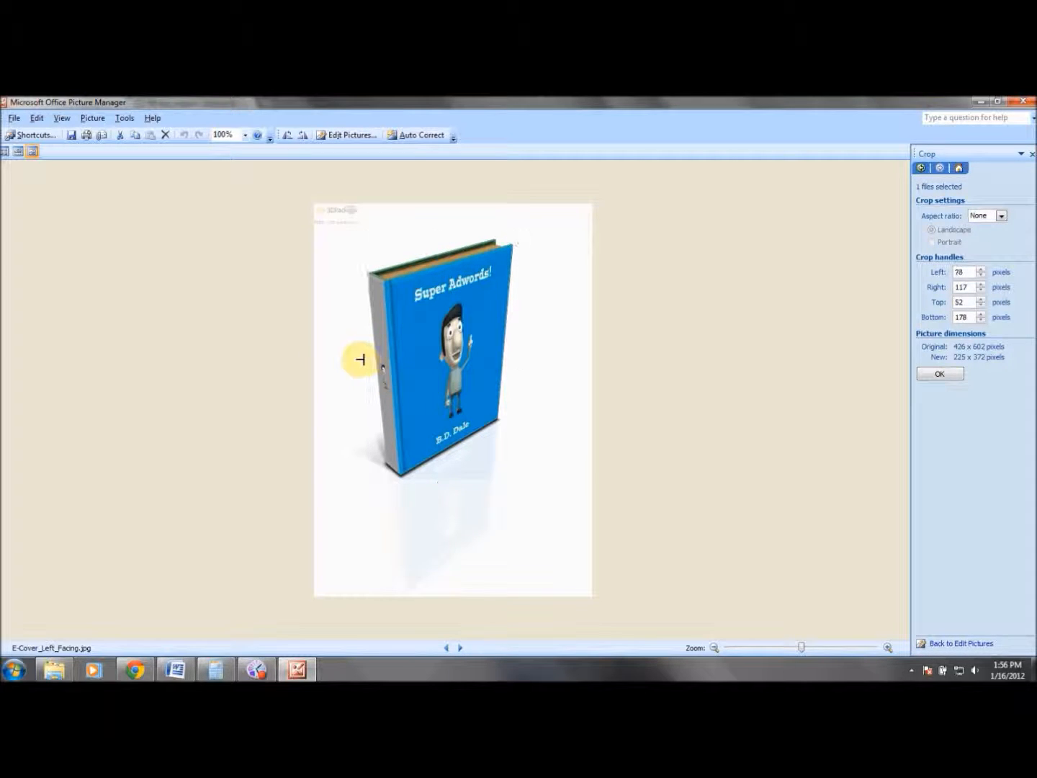
{"action": "left_click", "coordinate": [940, 373]}
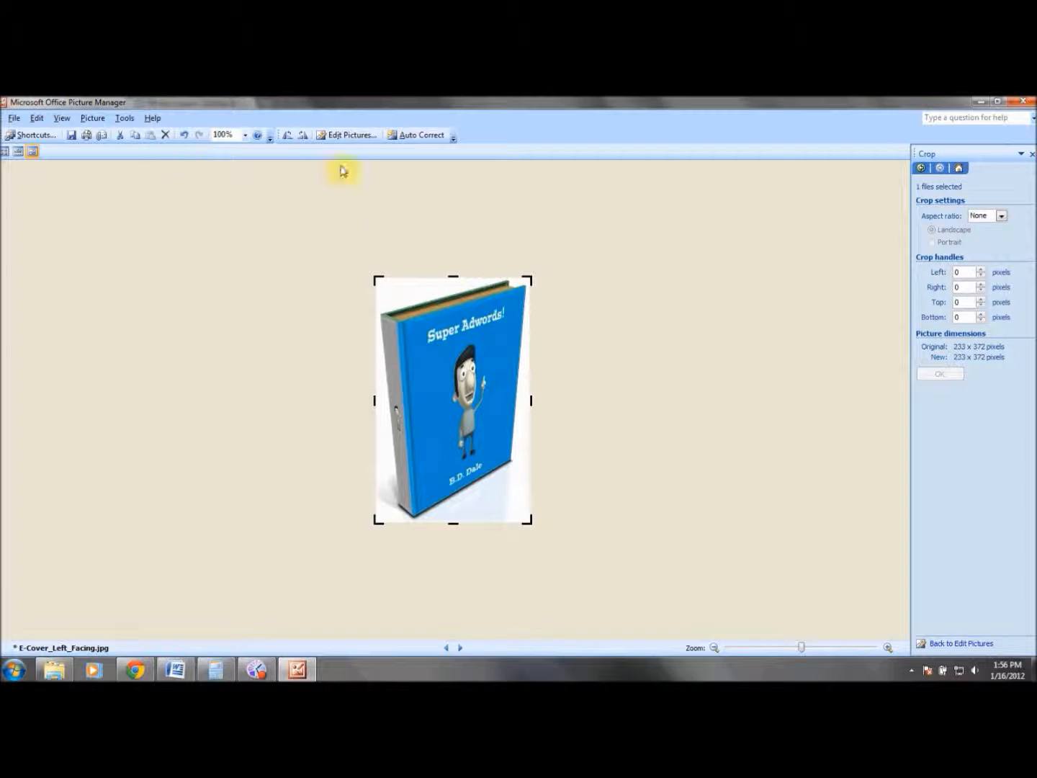
{"action": "left_click", "coordinate": [72, 135]}
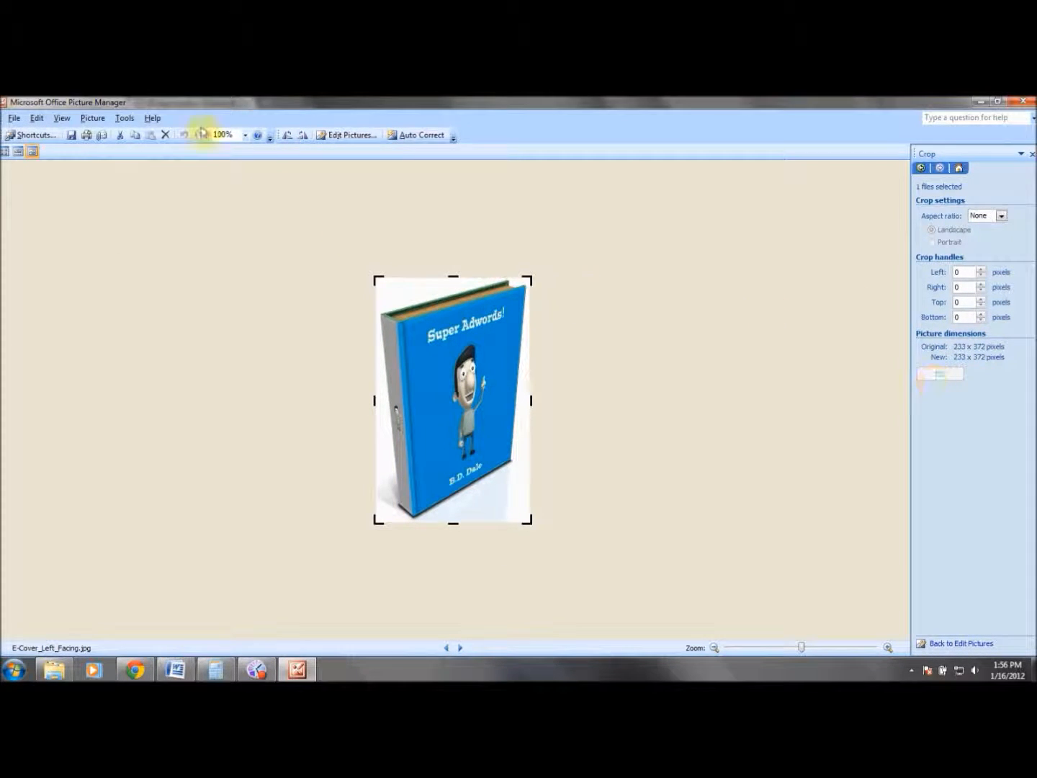
{"action": "left_click", "coordinate": [1023, 100]}
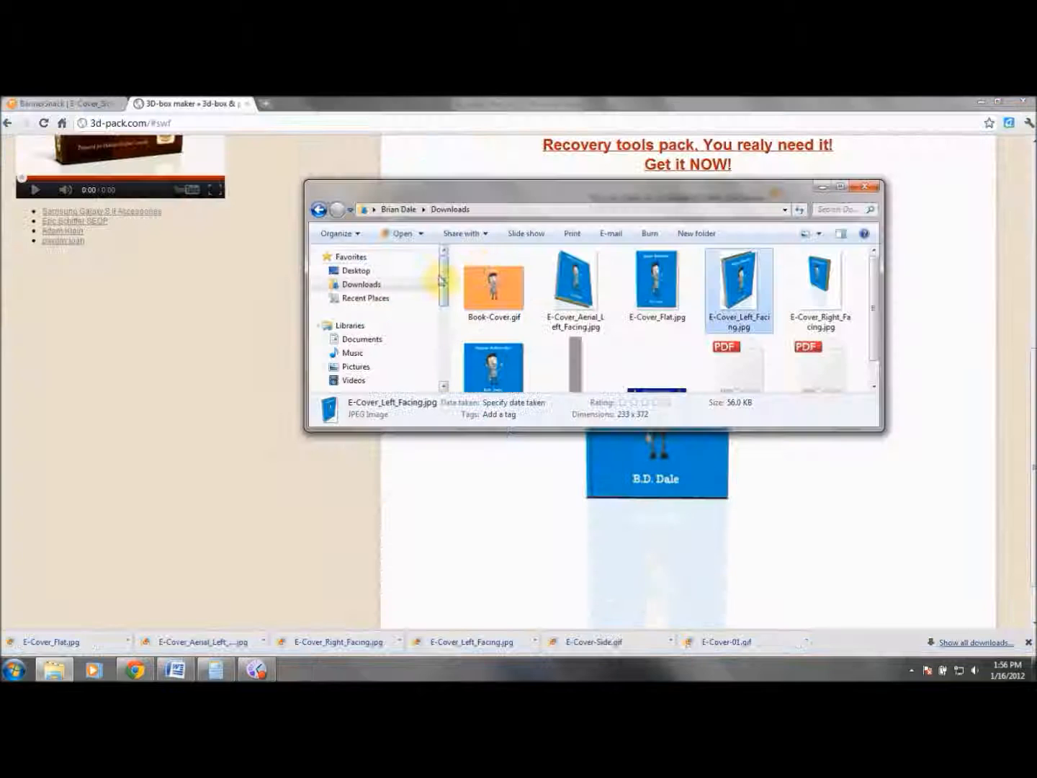
Open E-Cover_Right_Facing.jpg from the Downloads folder in Microsoft Office Picture Manager
{"action": "right_click", "coordinate": [814, 278]}
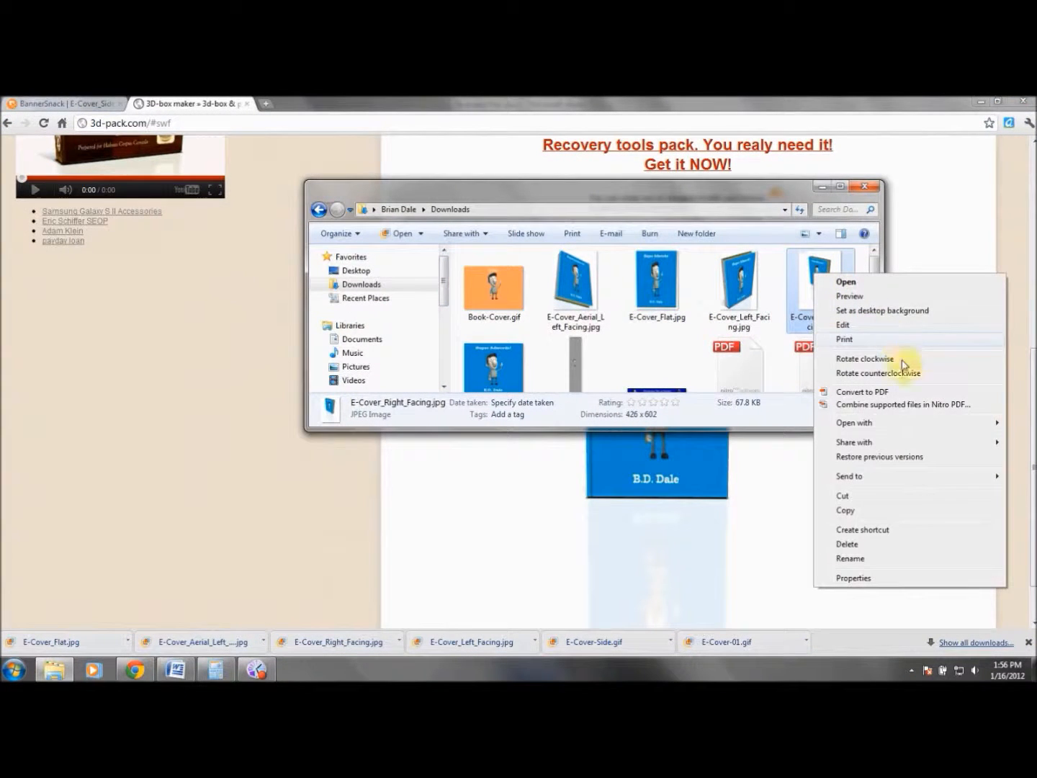
{"action": "mouse_move", "coordinate": [931, 426]}
{"action": "left_click", "coordinate": [705, 438]}
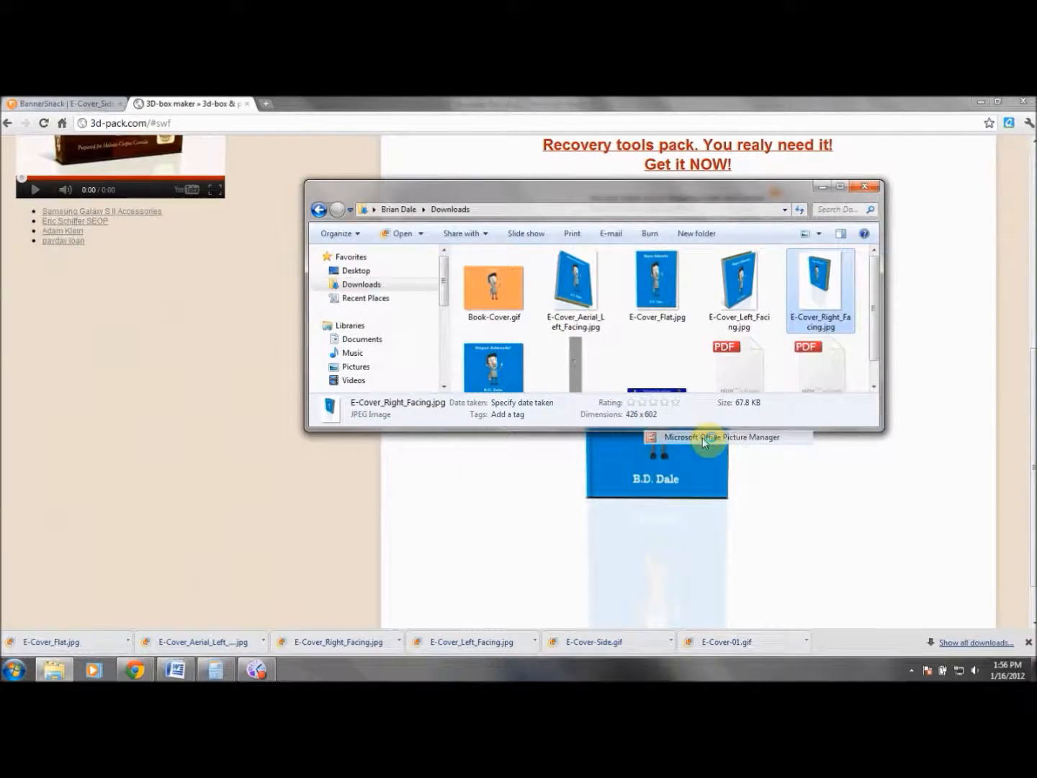
Crop the right-facing image around the book, removing 99 pixels left, 95 right, 53 top and 171 bottom, and save it
{"action": "left_click", "coordinate": [349, 135]}
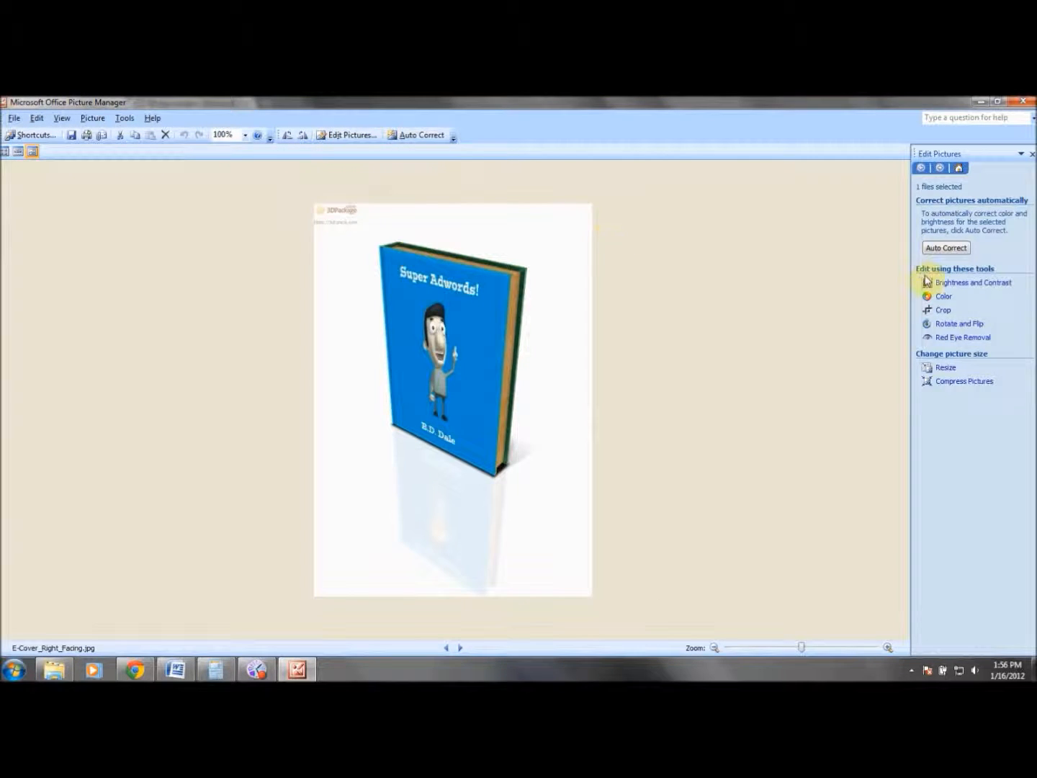
{"action": "left_click", "coordinate": [941, 310]}
{"action": "left_click_drag", "start_coordinate": [452, 199], "coordinate": [463, 235]}
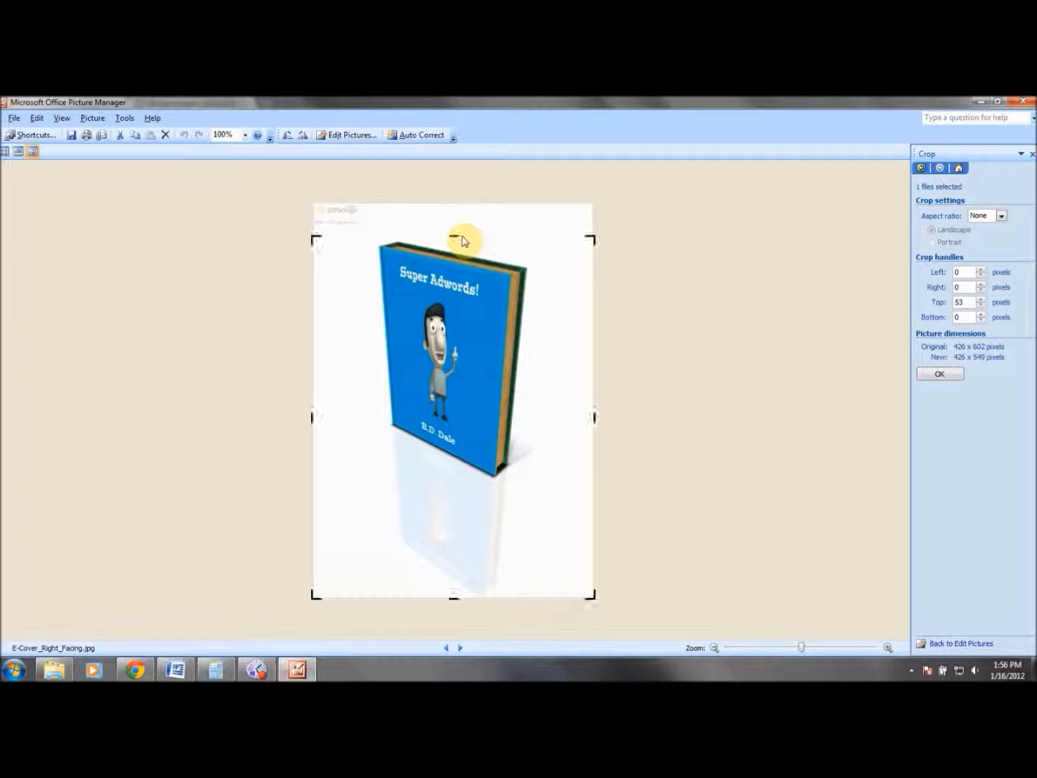
{"action": "left_click_drag", "start_coordinate": [453, 601], "coordinate": [479, 483]}
{"action": "left_click_drag", "start_coordinate": [595, 366], "coordinate": [532, 366]}
{"action": "left_click_drag", "start_coordinate": [308, 365], "coordinate": [373, 366]}
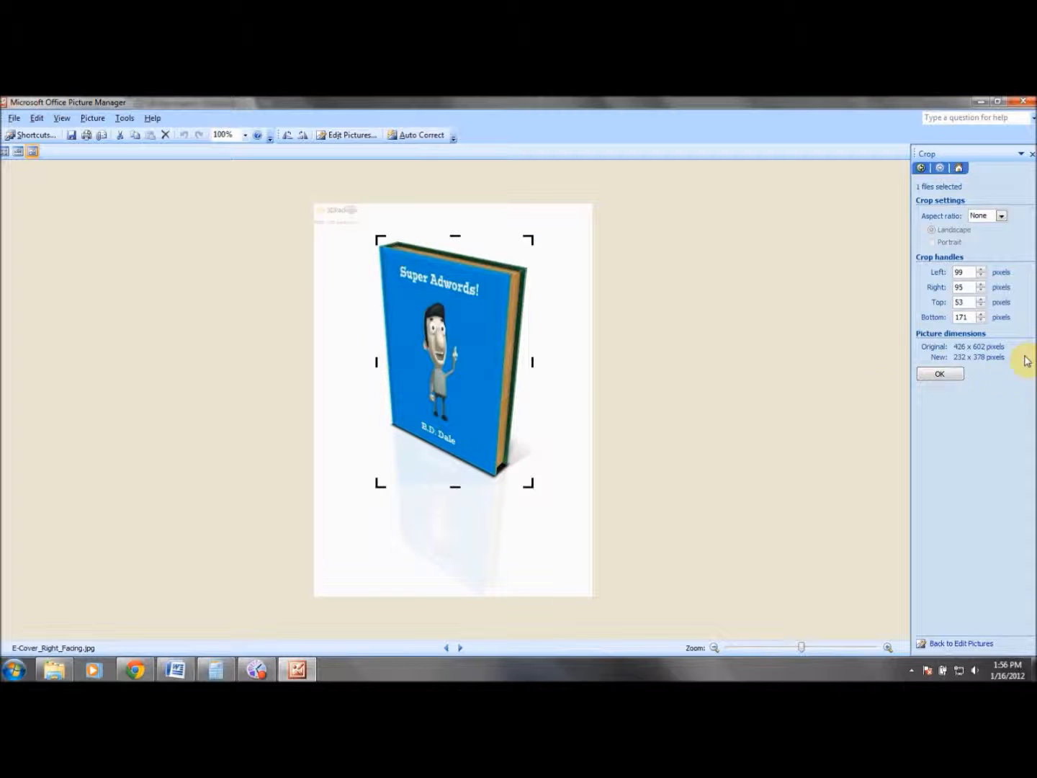
{"action": "left_click", "coordinate": [941, 374]}
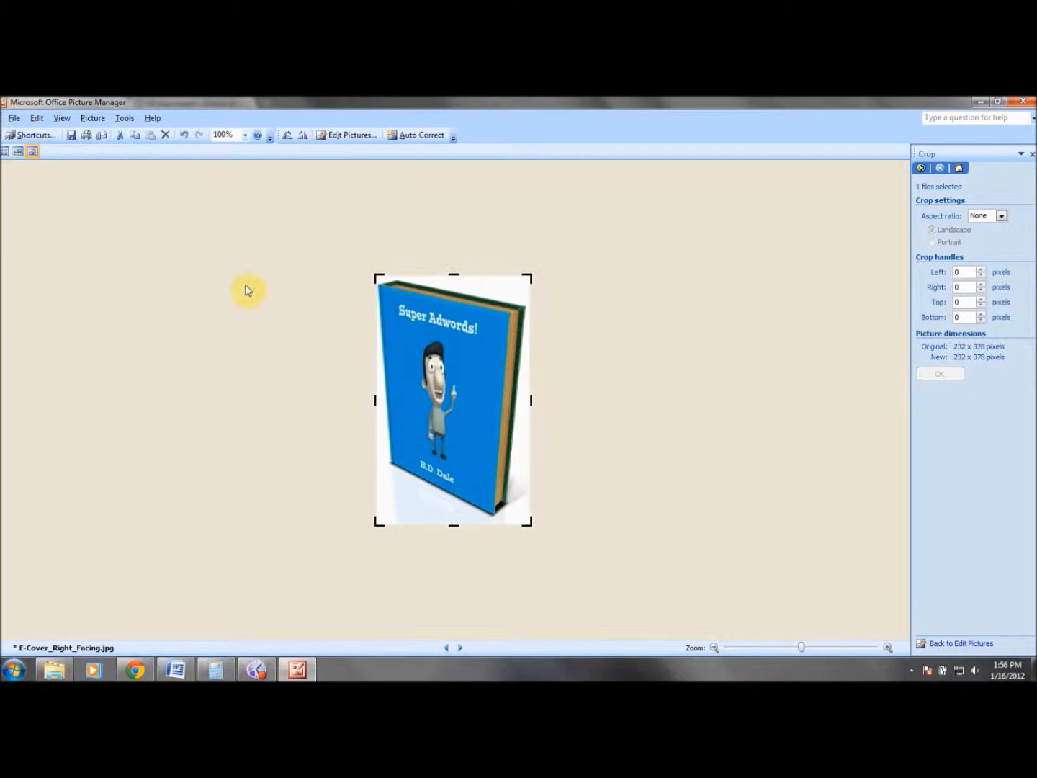
{"action": "left_click", "coordinate": [72, 134]}
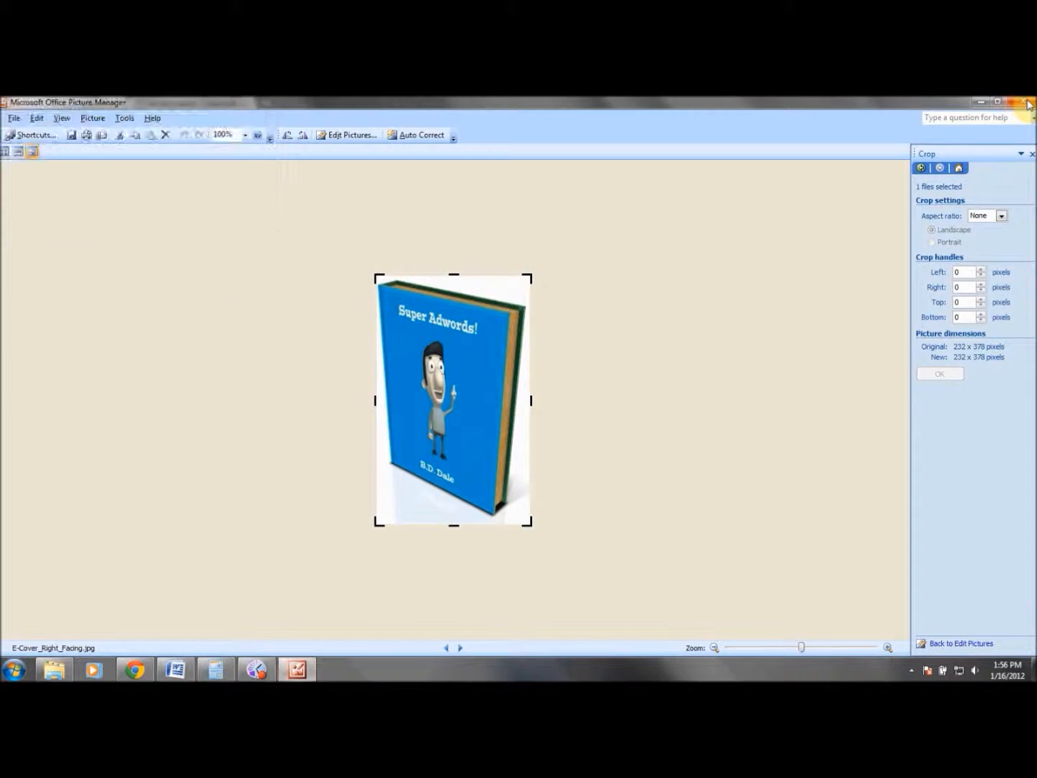
{"action": "left_click", "coordinate": [1024, 102]}
Open E-Cover_Aerial_Left_Facing.jpg in Windows Live Photo Gallery and page through the cropped covers up to the right-facing one
{"action": "left_click", "coordinate": [583, 289]}
{"action": "double_click", "coordinate": [584, 289]}
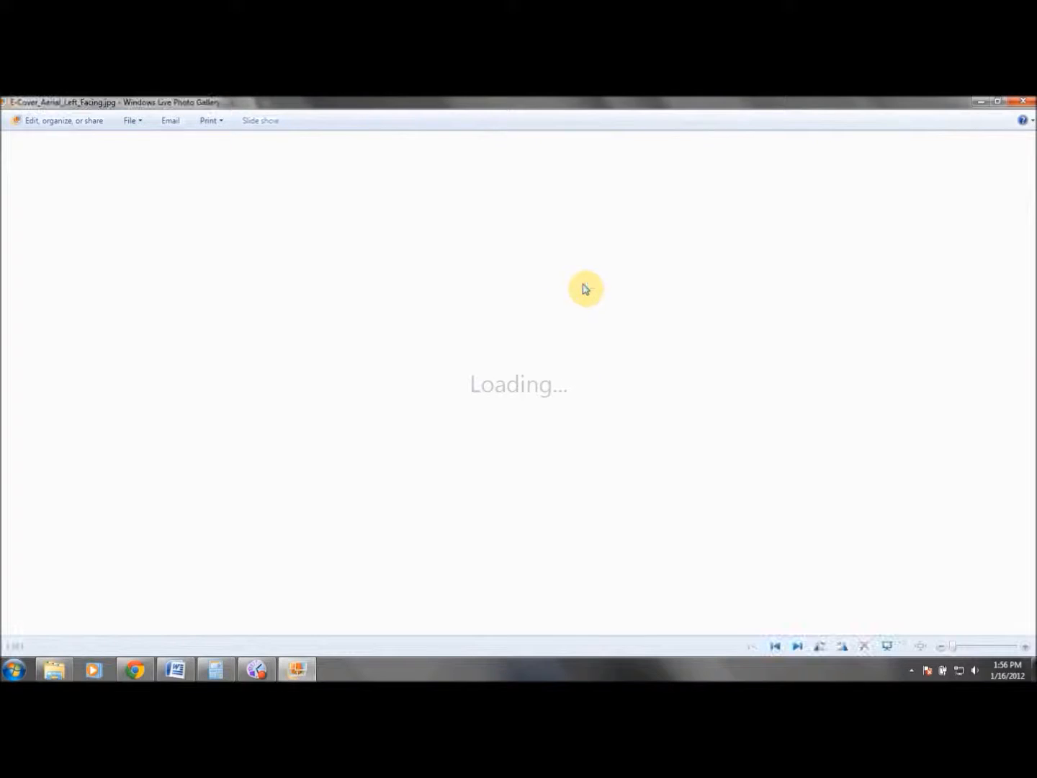
{"action": "left_click", "coordinate": [797, 646]}
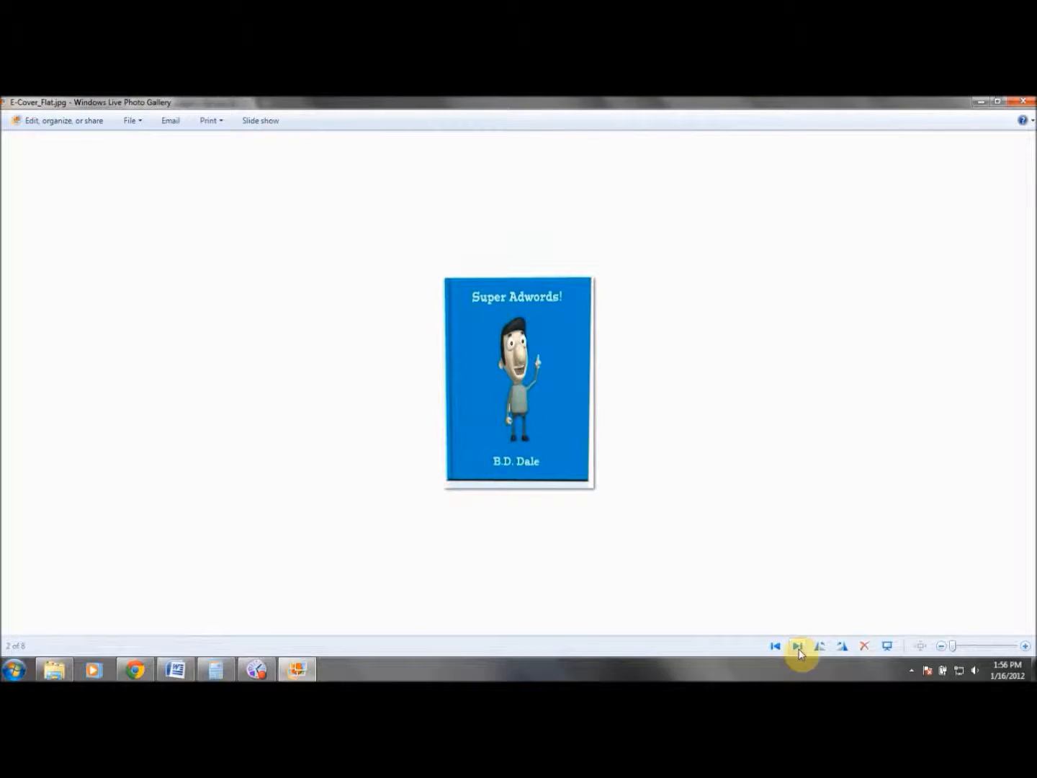
{"action": "left_click", "coordinate": [798, 647]}
{"action": "left_click", "coordinate": [798, 646]}
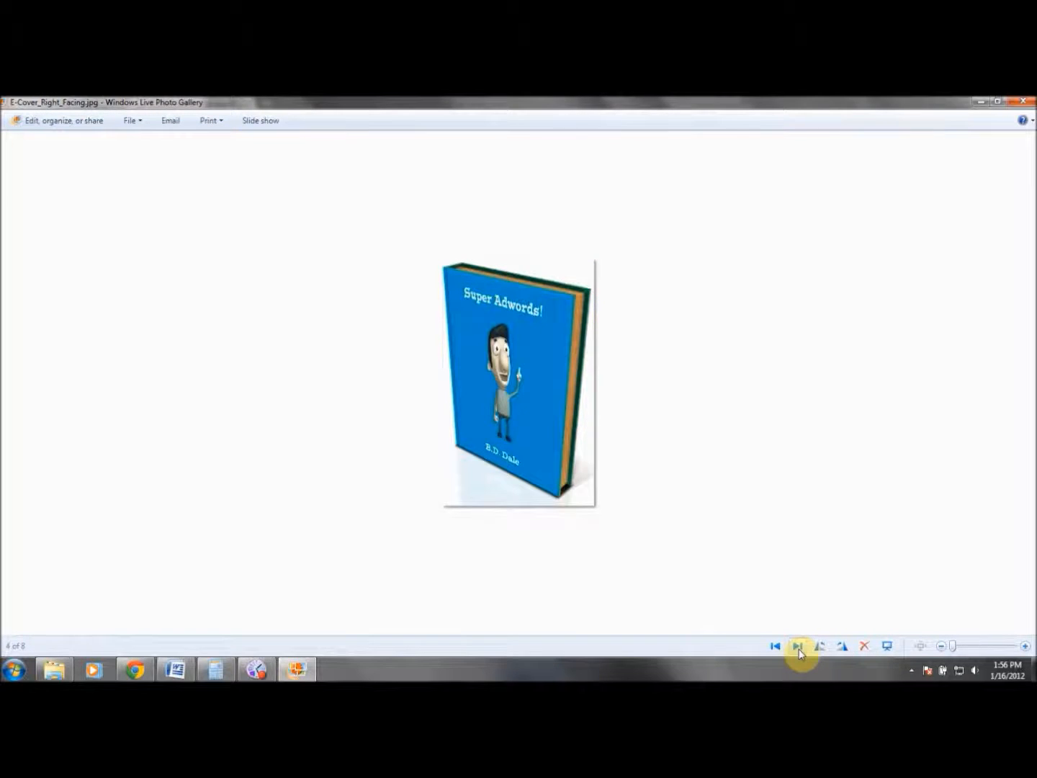